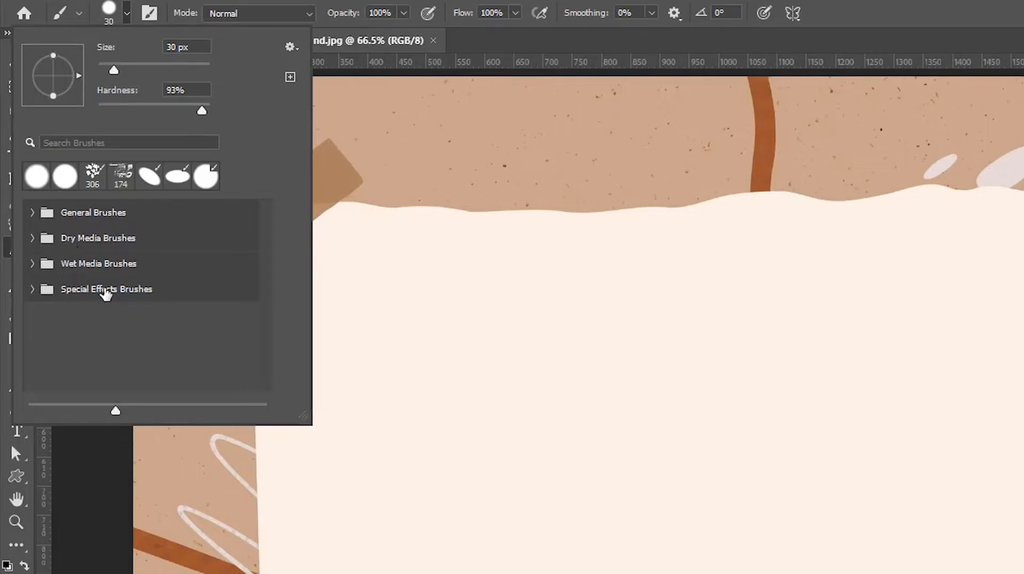
# Restore the Legacy Brushes set to the list of brush presets.
pyautogui.click(39, 217)
pyautogui.click(33, 213)
pyautogui.click(291, 48)
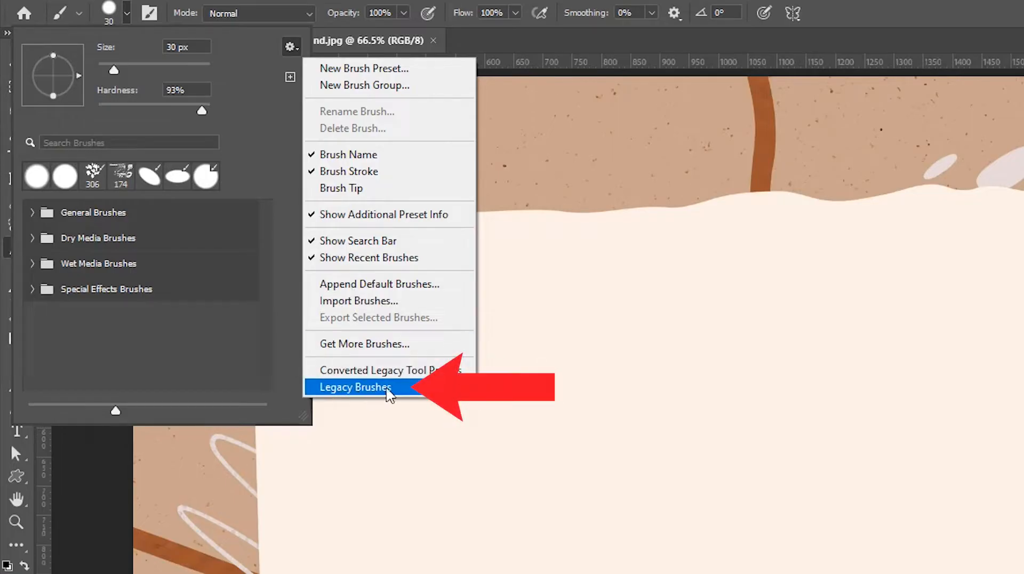
pyautogui.click(375, 394)
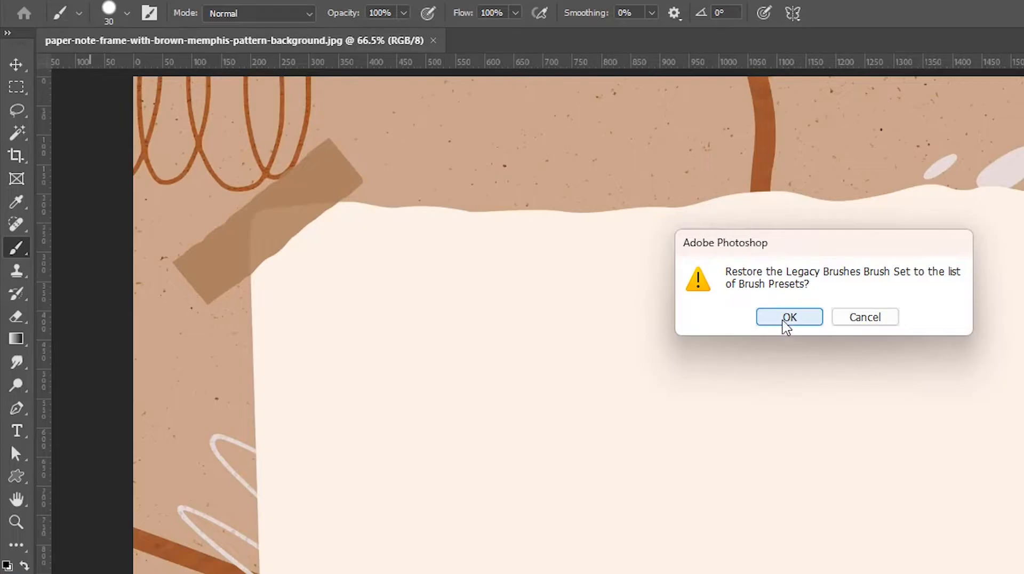
pyautogui.click(783, 317)
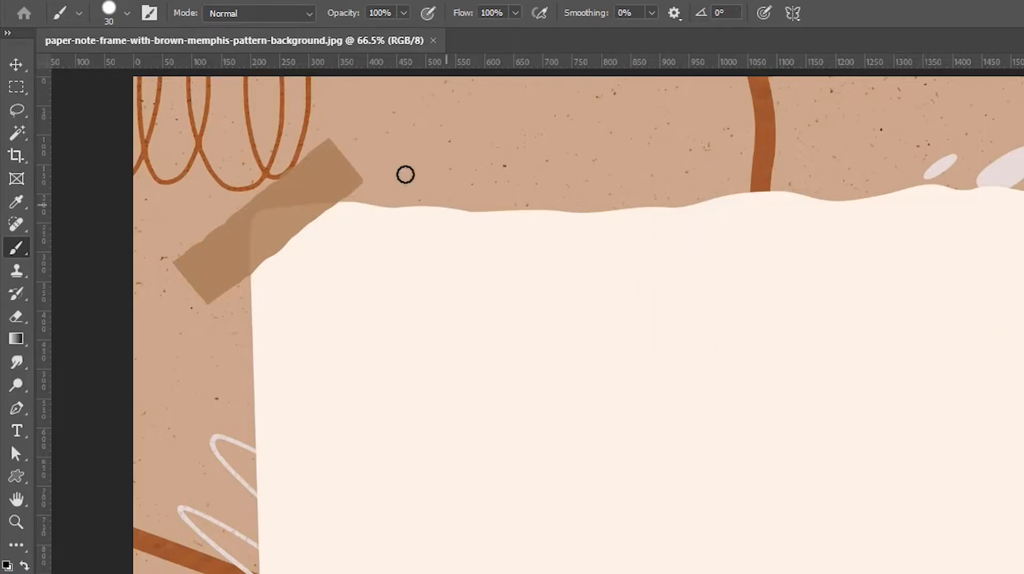
# Expand the Legacy Brushes group in the brush picker and enlarge the picker to fit all its subfolders.
pyautogui.click(128, 14)
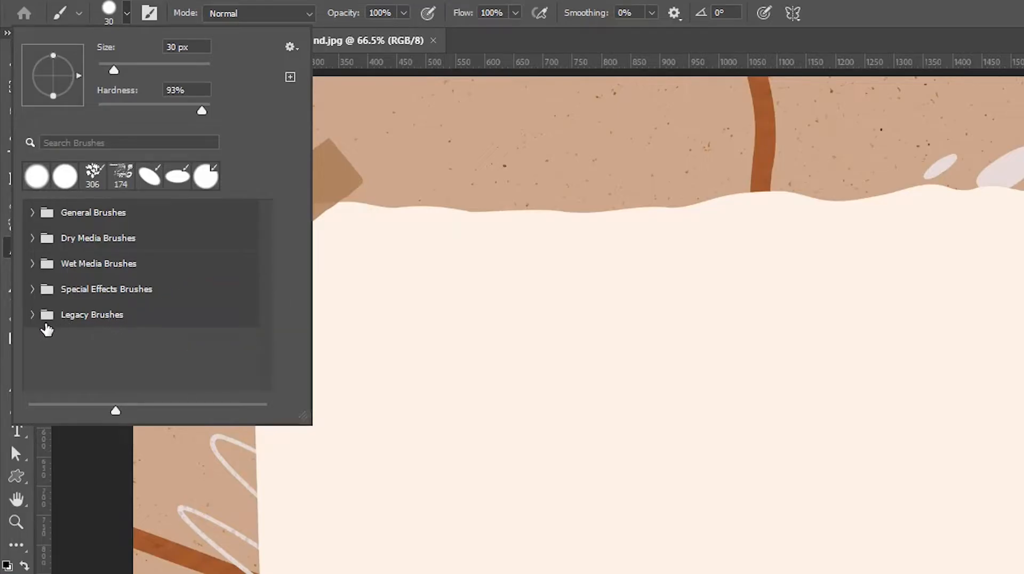
pyautogui.click(31, 323)
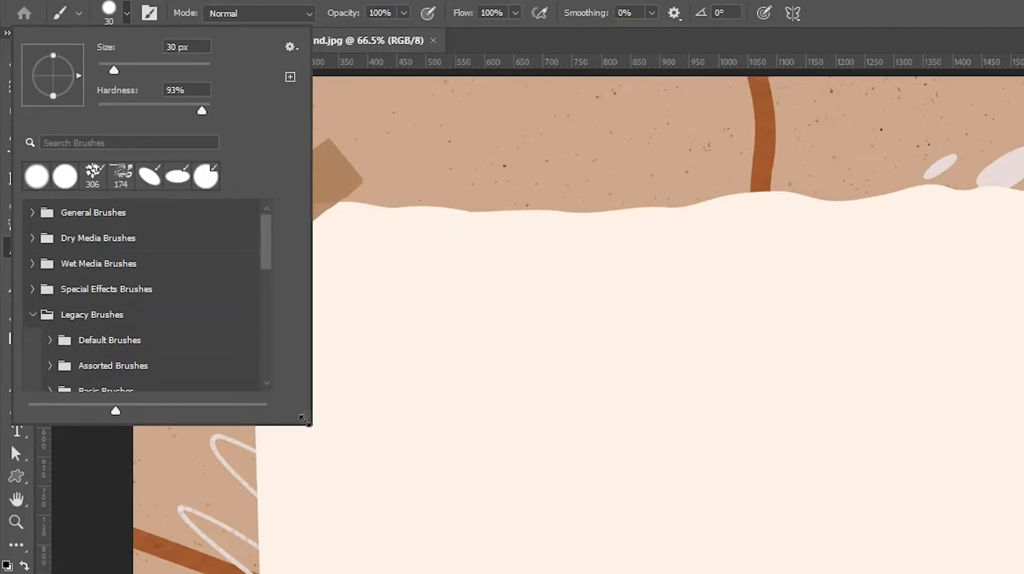
pyautogui.moveTo(304, 418)
pyautogui.mouseDown()
pyautogui.moveTo(311, 542)
pyautogui.moveTo(242, 487)
pyautogui.moveTo(241, 573)
pyautogui.mouseUp()
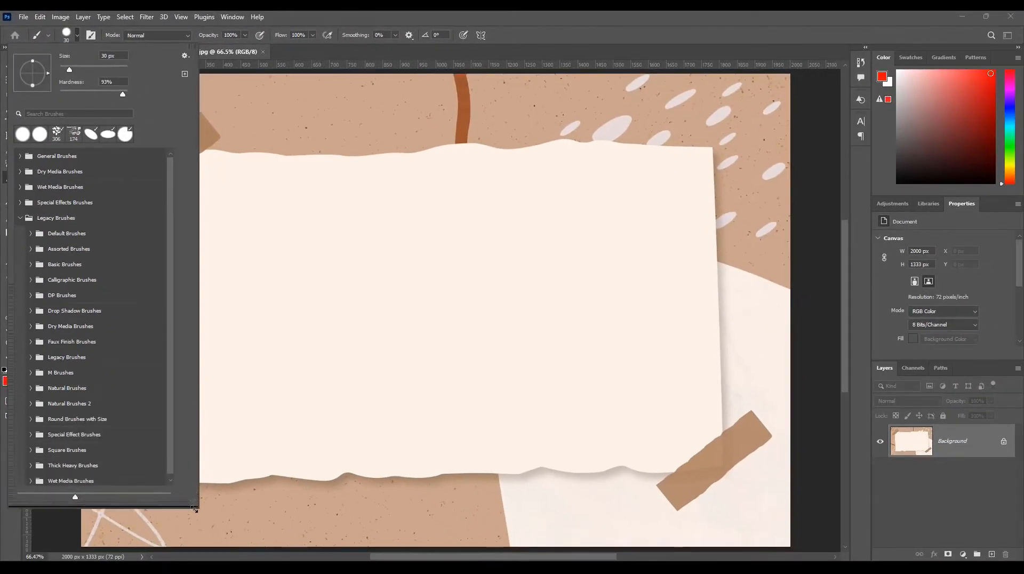
pyautogui.moveTo(195, 509); pyautogui.dragTo(200, 522)
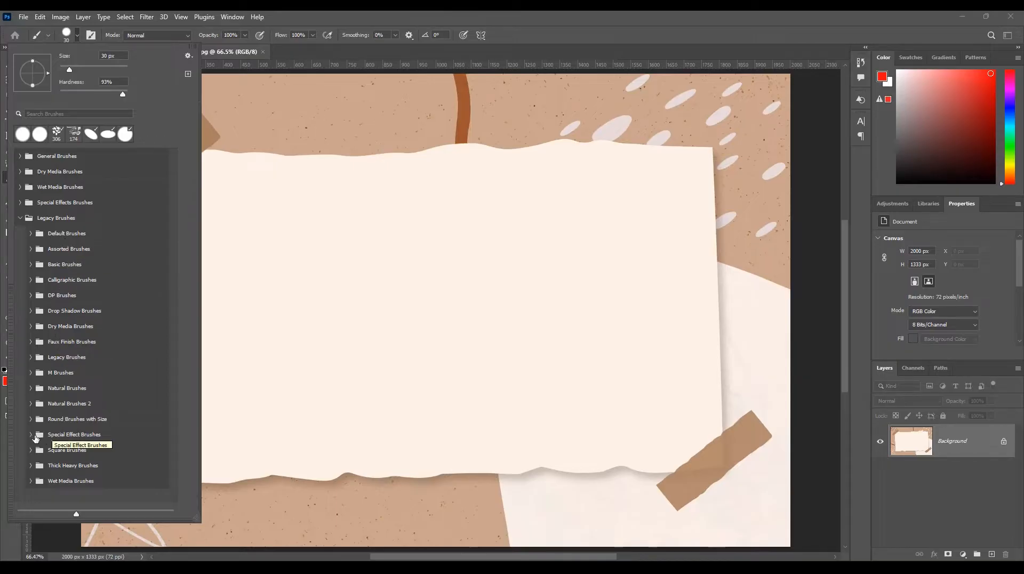
# Paint a red cluster of flowers on the paper's upper left area with the Scattered Daisies brush from Special Effect Brushes.
pyautogui.click(42, 435)
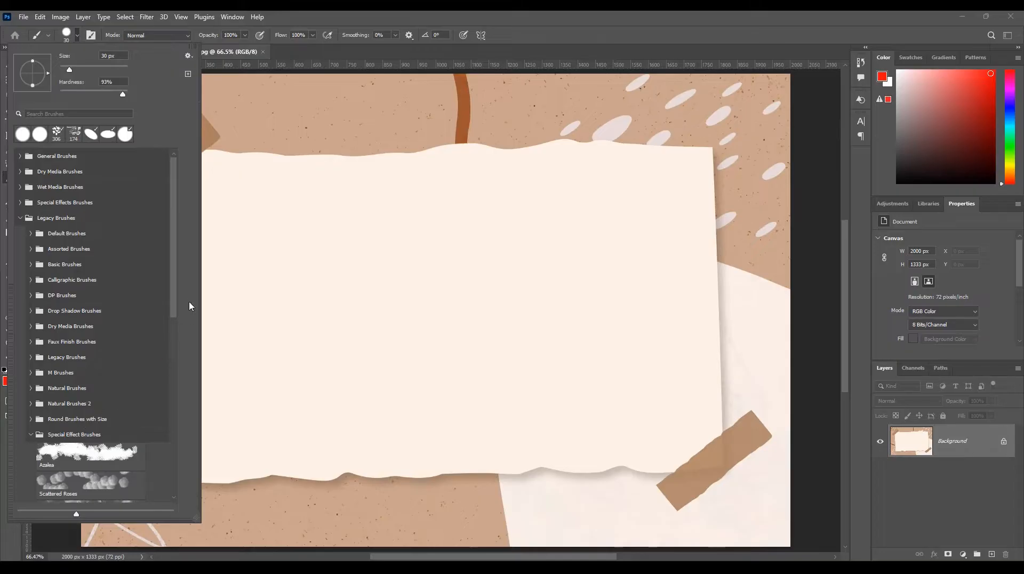
pyautogui.moveTo(175, 305)
pyautogui.mouseDown()
pyautogui.moveTo(160, 381)
pyautogui.moveTo(175, 393)
pyautogui.mouseUp()
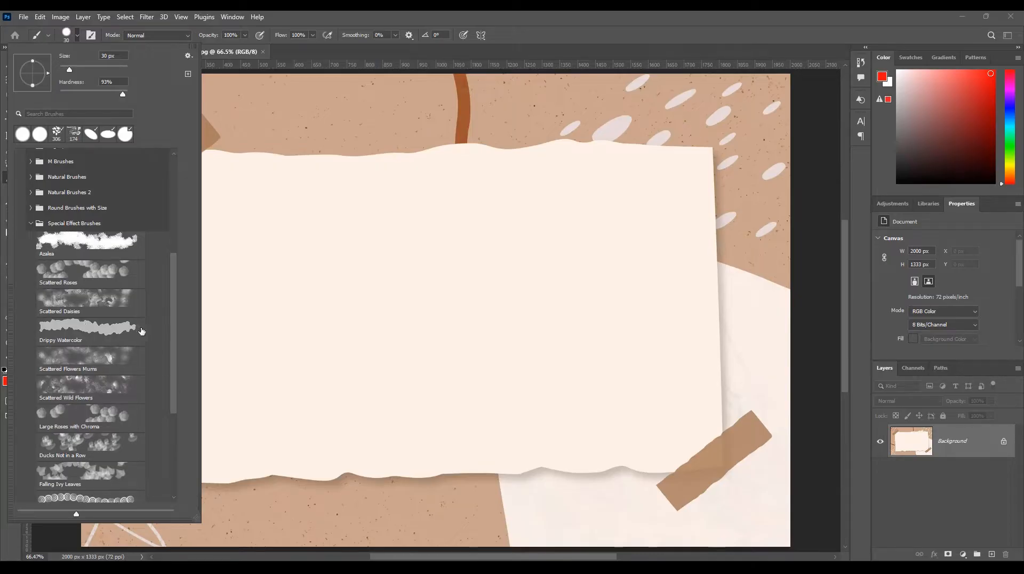
pyautogui.click(100, 301)
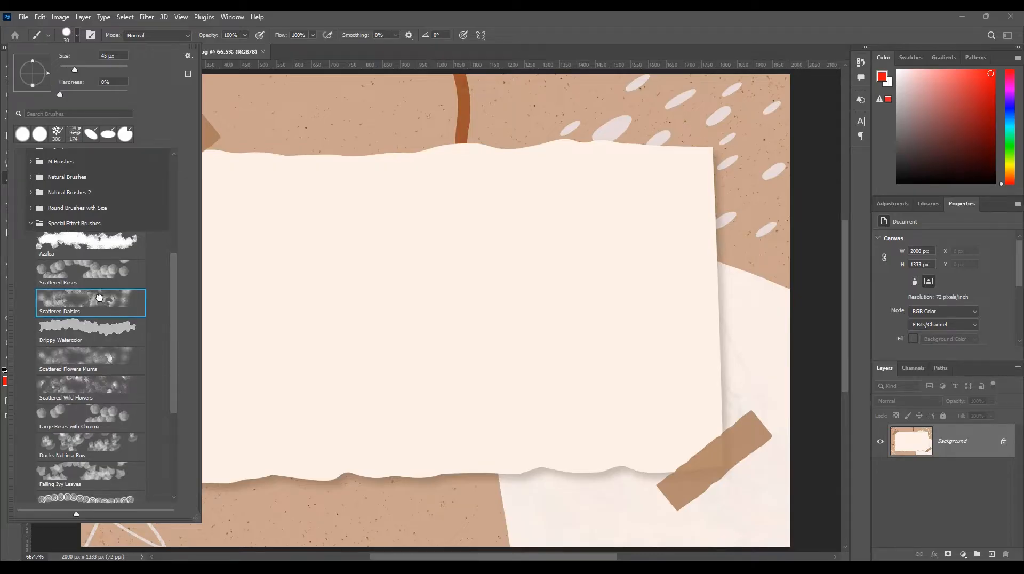
pyautogui.click(239, 194)
pyautogui.moveTo(242, 196)
pyautogui.mouseDown()
pyautogui.moveTo(306, 208)
pyautogui.moveTo(358, 195)
pyautogui.moveTo(394, 205)
pyautogui.moveTo(324, 219)
pyautogui.moveTo(304, 209)
pyautogui.moveTo(229, 239)
pyautogui.mouseUp()
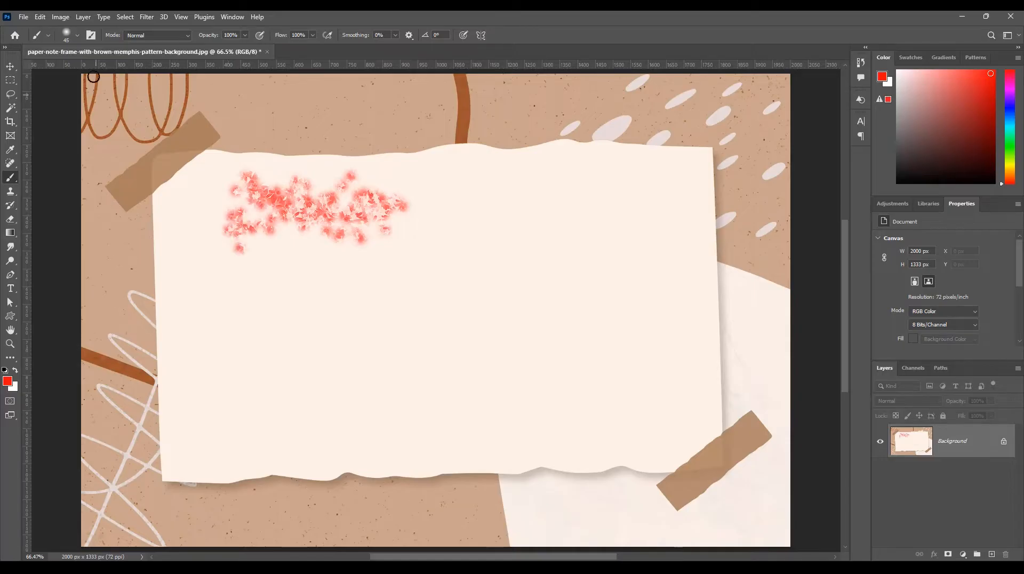
# Paint a red wavy stroke on the paper's upper right area with the Round Blunt Streaks brush from the legacy Wet Media Brushes.
pyautogui.click(77, 35)
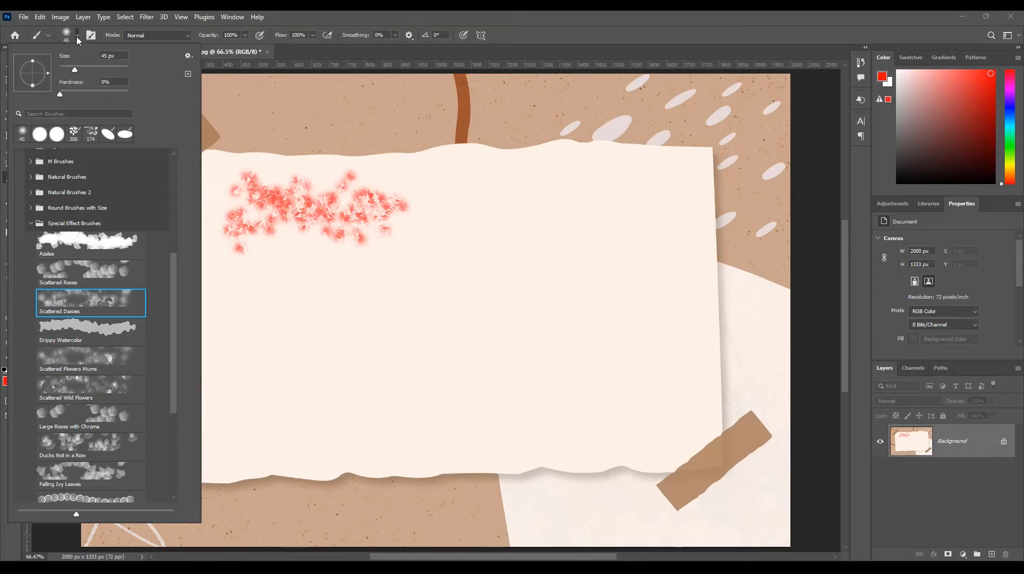
pyautogui.click(30, 223)
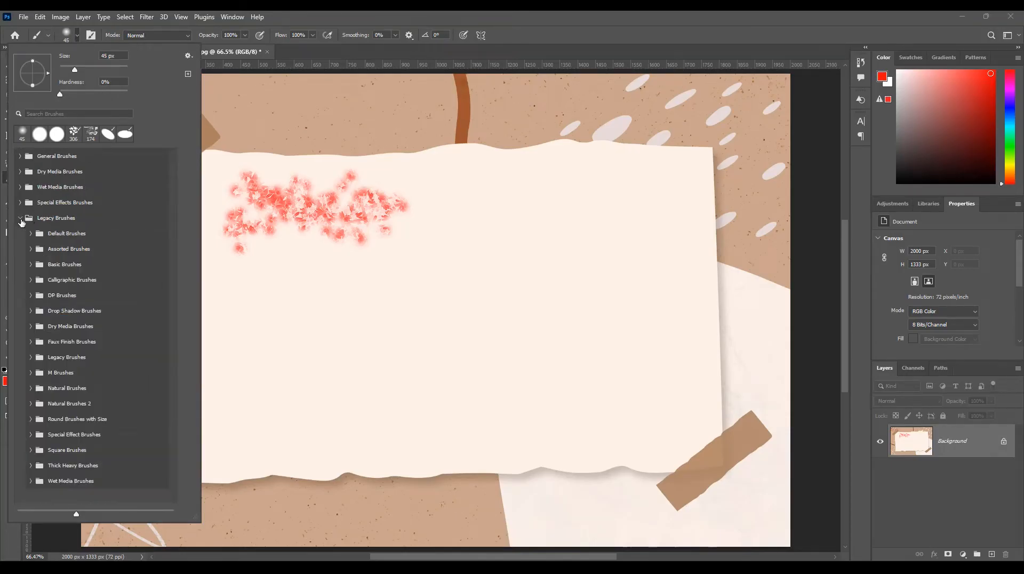
pyautogui.click(30, 481)
pyautogui.moveTo(174, 233); pyautogui.dragTo(176, 308)
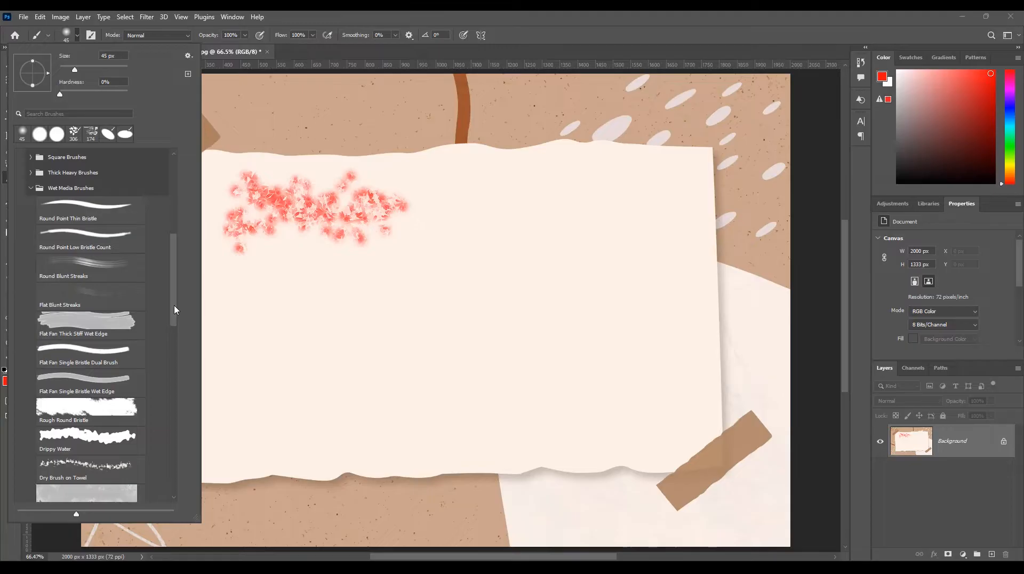
pyautogui.click(97, 263)
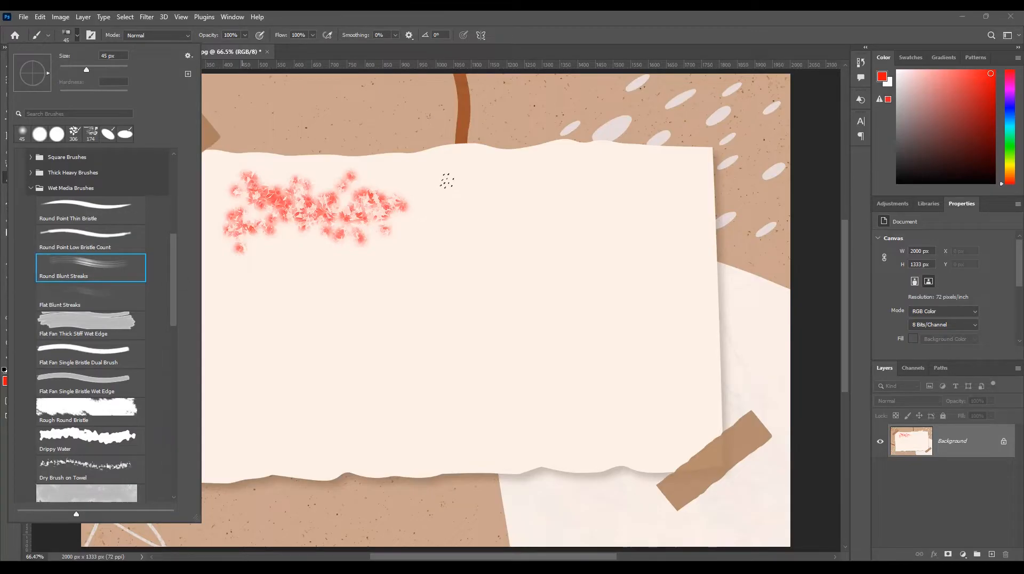
pyautogui.click(451, 175)
pyautogui.moveTo(443, 183)
pyautogui.mouseDown()
pyautogui.moveTo(513, 184)
pyautogui.moveTo(573, 169)
pyautogui.moveTo(686, 183)
pyautogui.mouseUp()
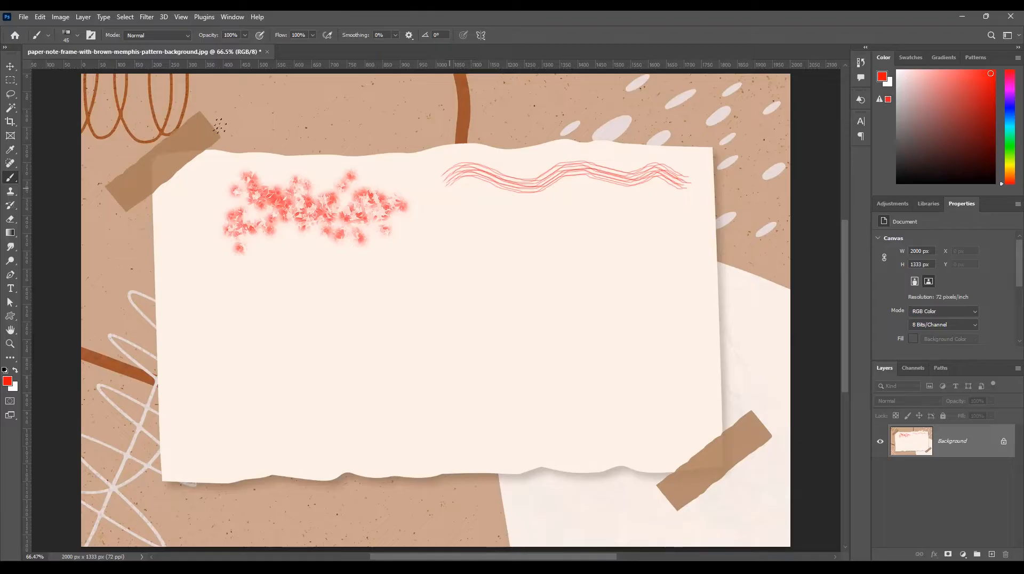
pyautogui.click(76, 38)
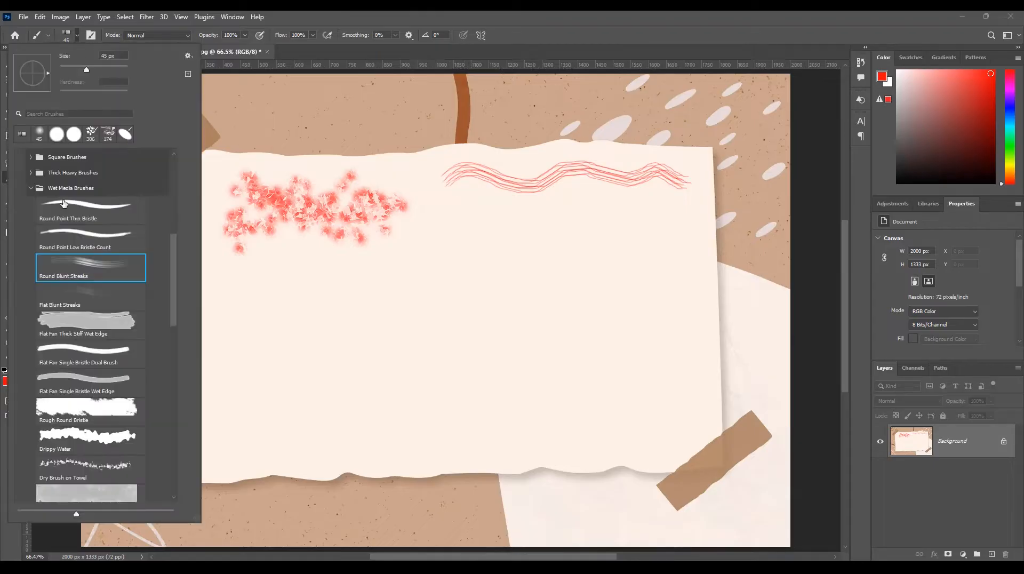
pyautogui.click(29, 189)
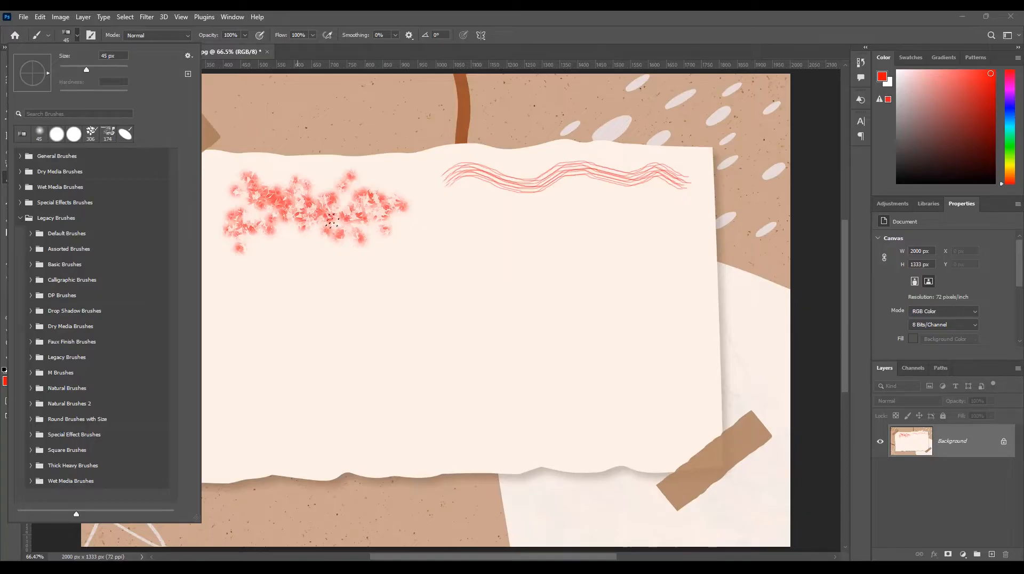
# Paint two more red streaked strokes below the wavy one and step backward to undo both.
pyautogui.click(459, 227)
pyautogui.moveTo(461, 213); pyautogui.dragTo(677, 218)
pyautogui.moveTo(492, 257); pyautogui.dragTo(662, 259)
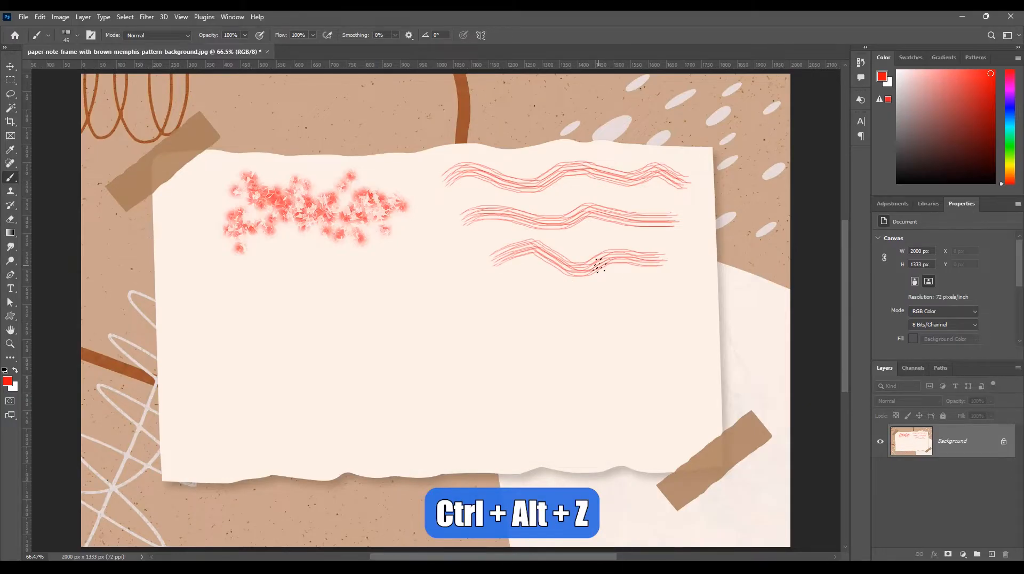
pyautogui.hotkey('ctrl', 'alt', 'z')
pyautogui.hotkey('ctrl', 'alt', 'z')
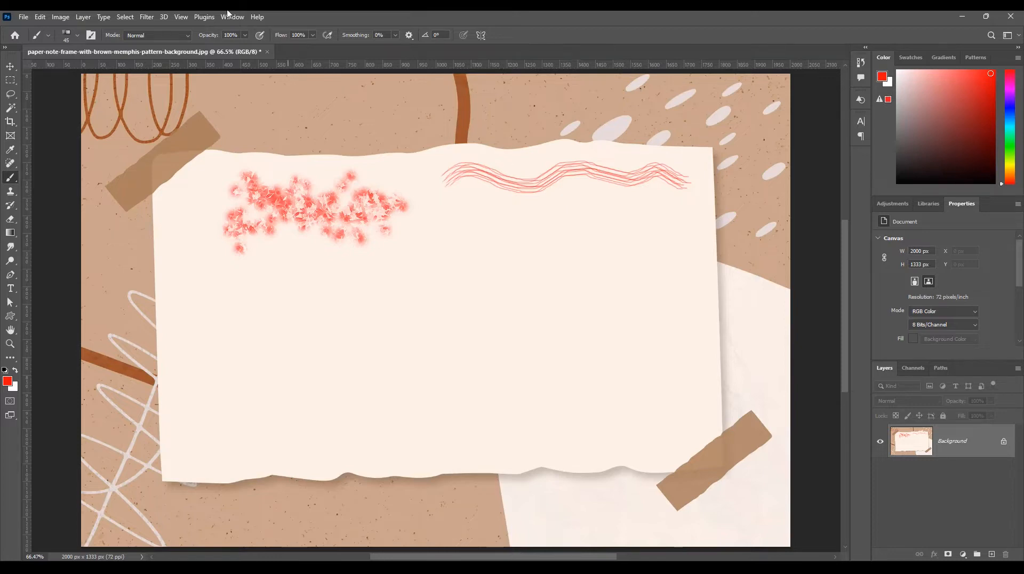
# Examine the keyboard shortcuts assigned to the Edit commands Undo/Redo, Step Forward and Step Backward.
pyautogui.click(39, 18)
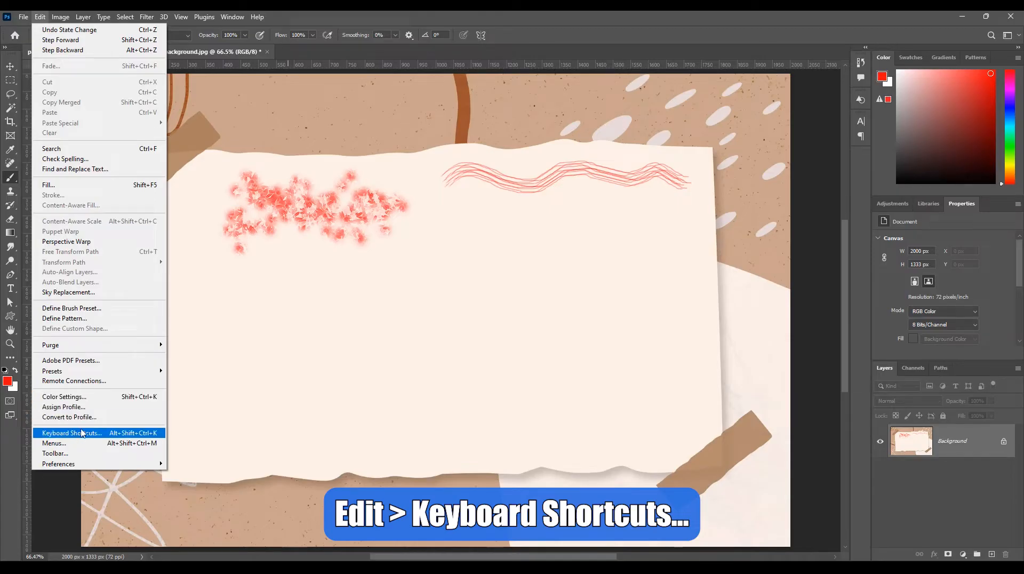
pyautogui.click(84, 437)
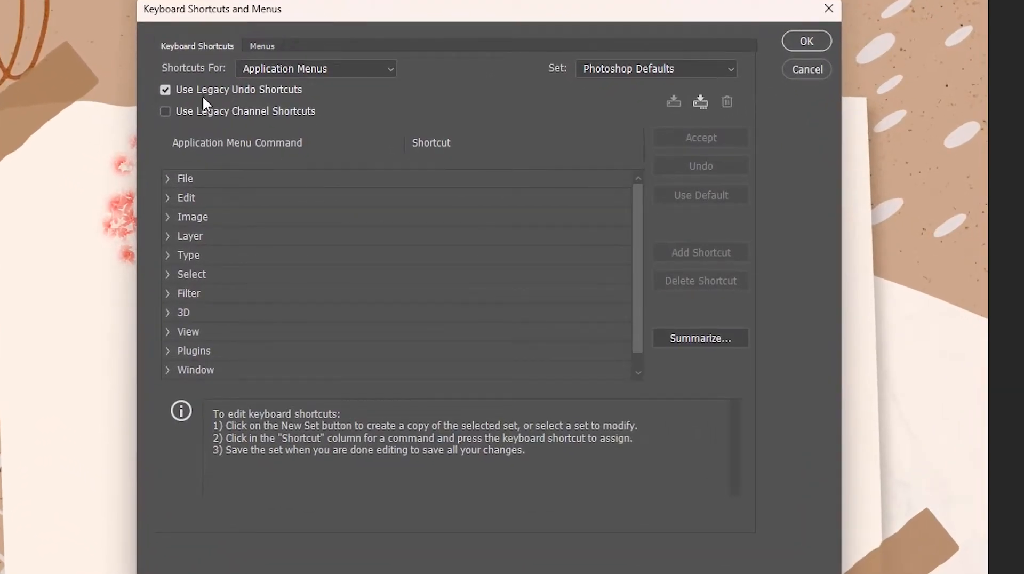
pyautogui.click(168, 199)
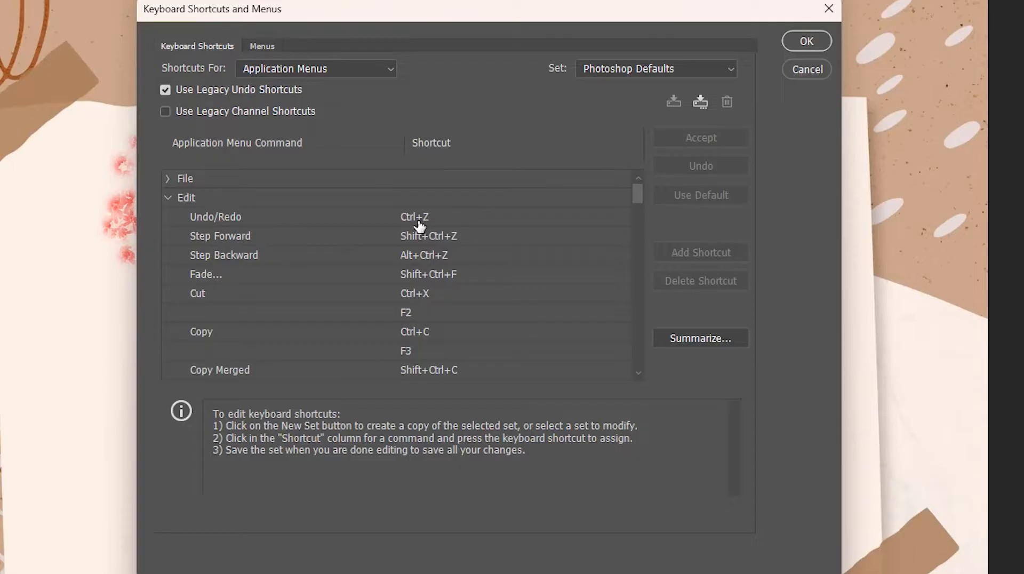
pyautogui.click(418, 202)
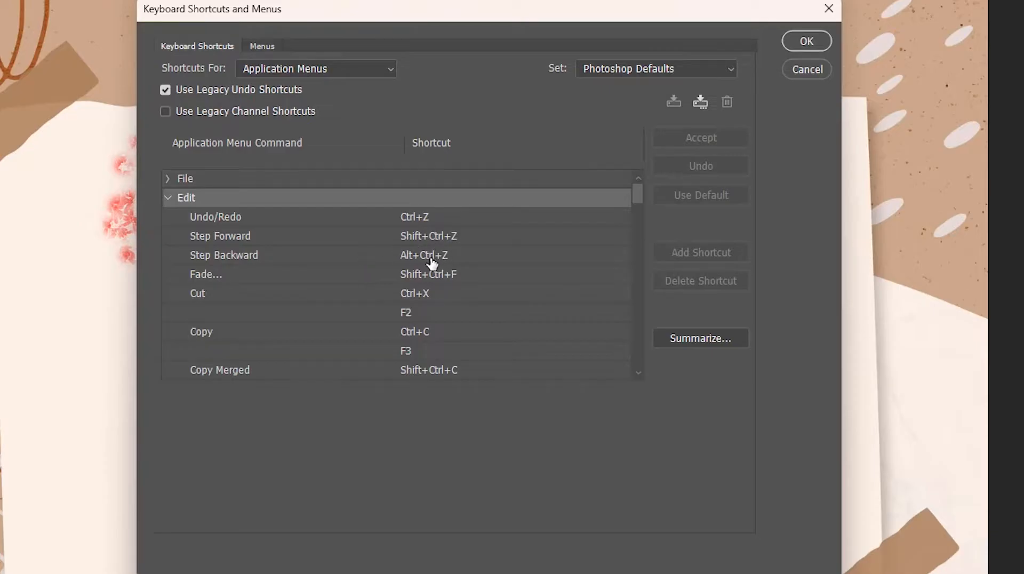
pyautogui.click(425, 258)
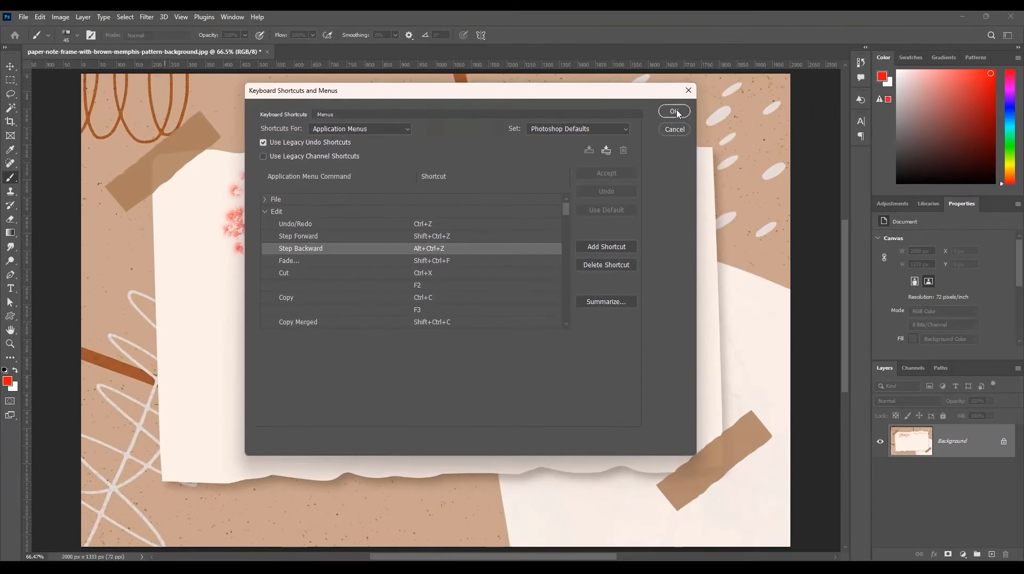
pyautogui.click(807, 41)
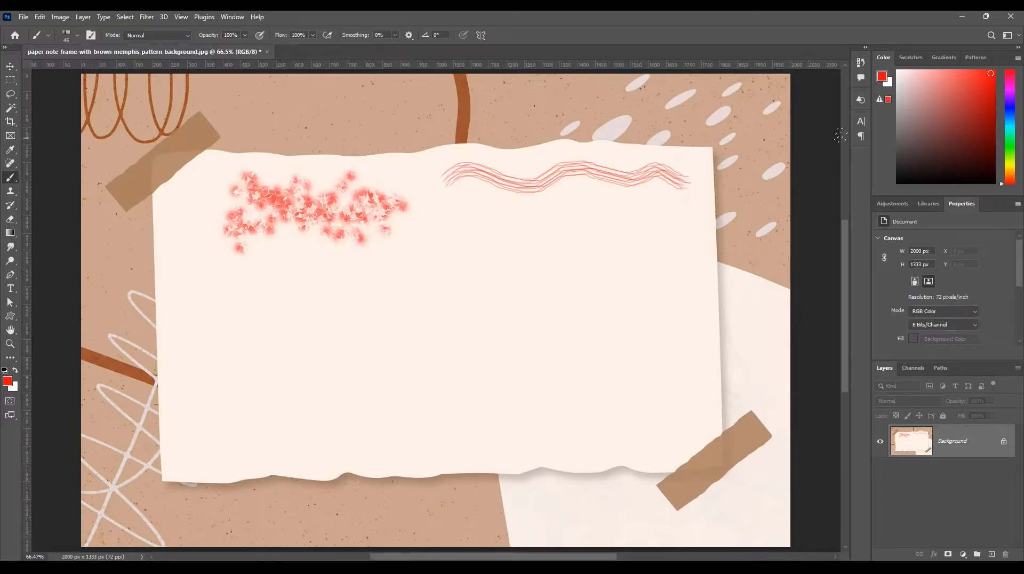
# Show the Brushes panel and choose the Hard Round brush from General Brushes.
pyautogui.click(863, 122)
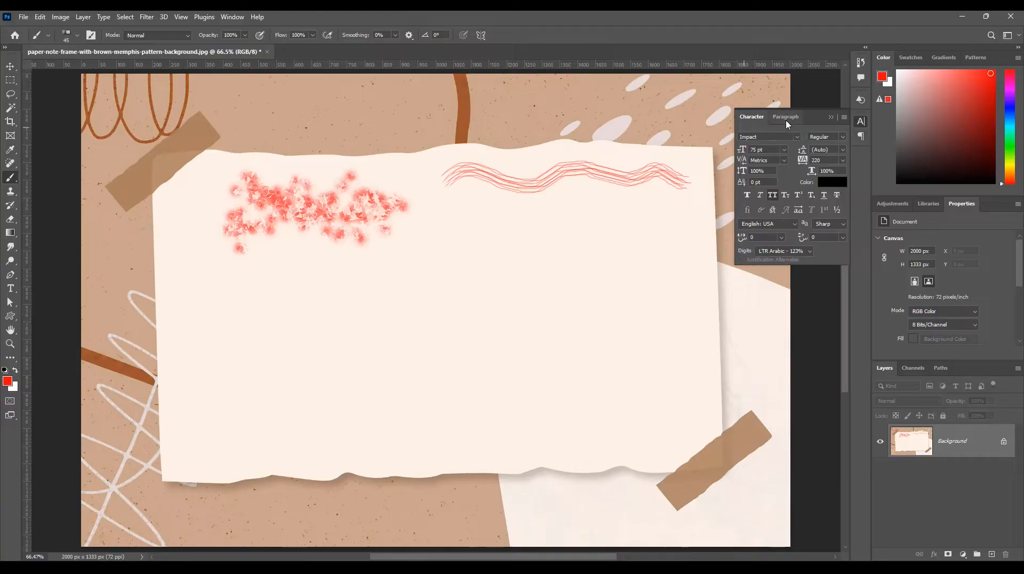
pyautogui.click(232, 17)
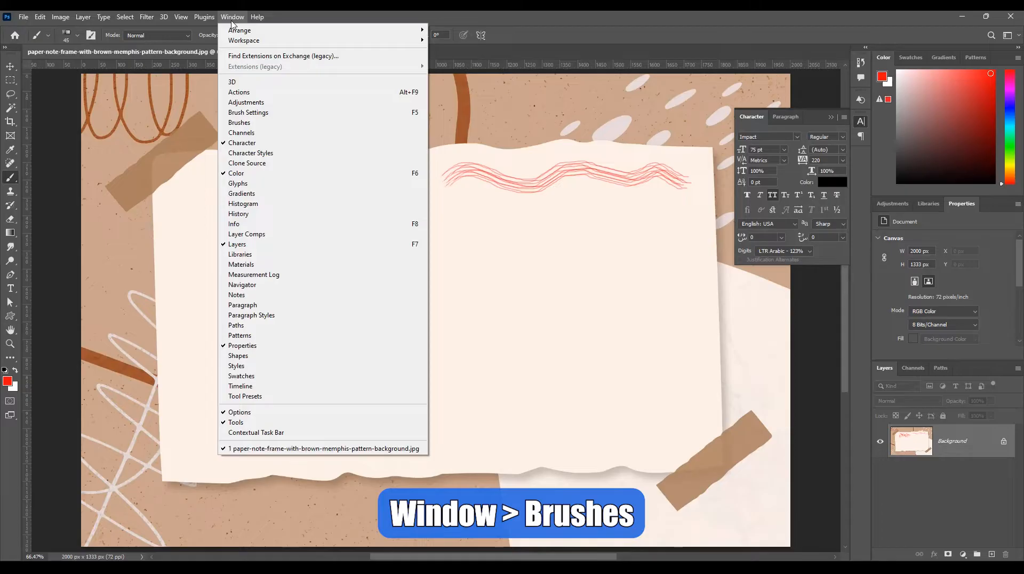
pyautogui.click(242, 124)
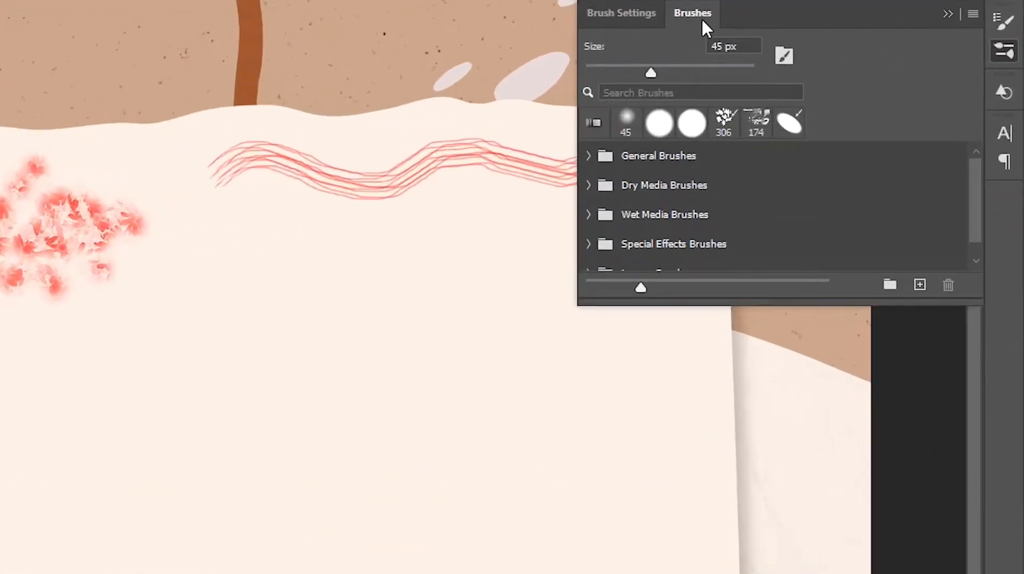
pyautogui.click(615, 15)
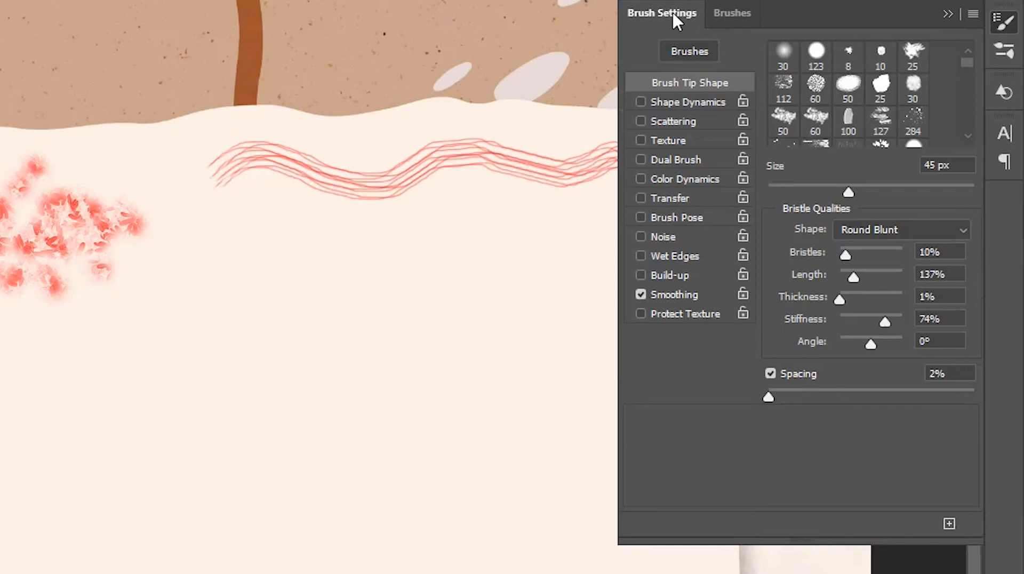
pyautogui.click(731, 21)
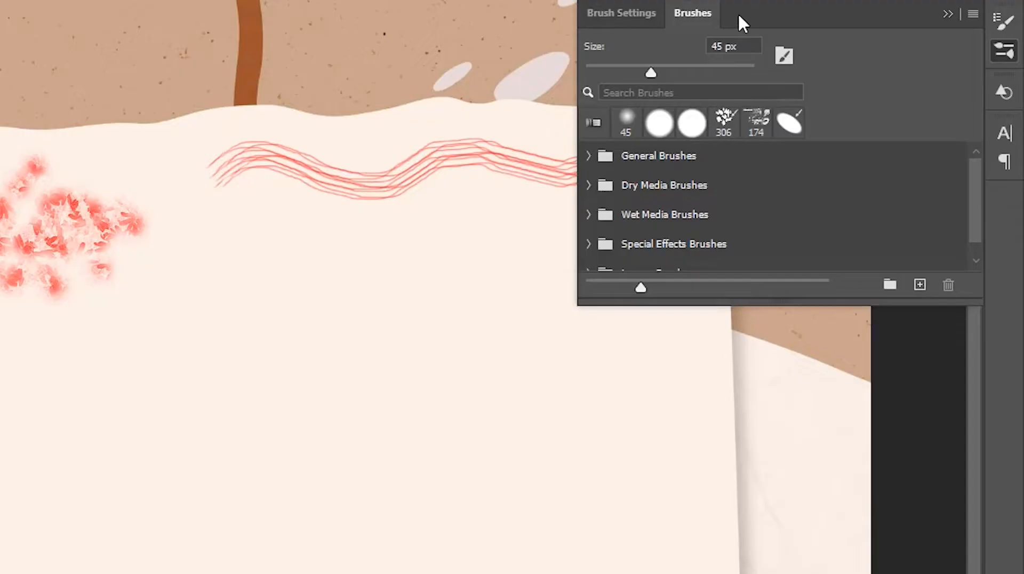
pyautogui.click(589, 156)
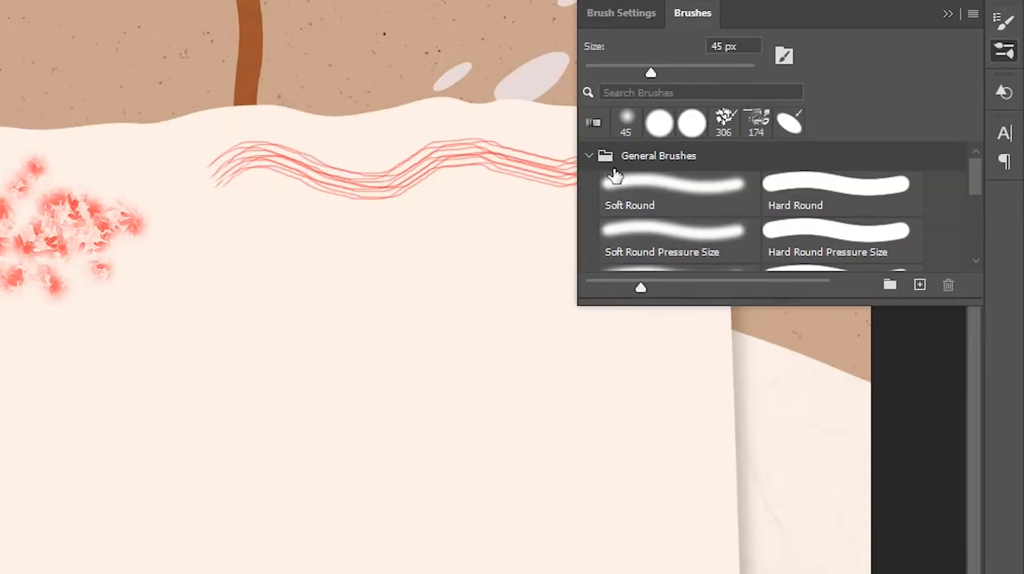
pyautogui.click(828, 192)
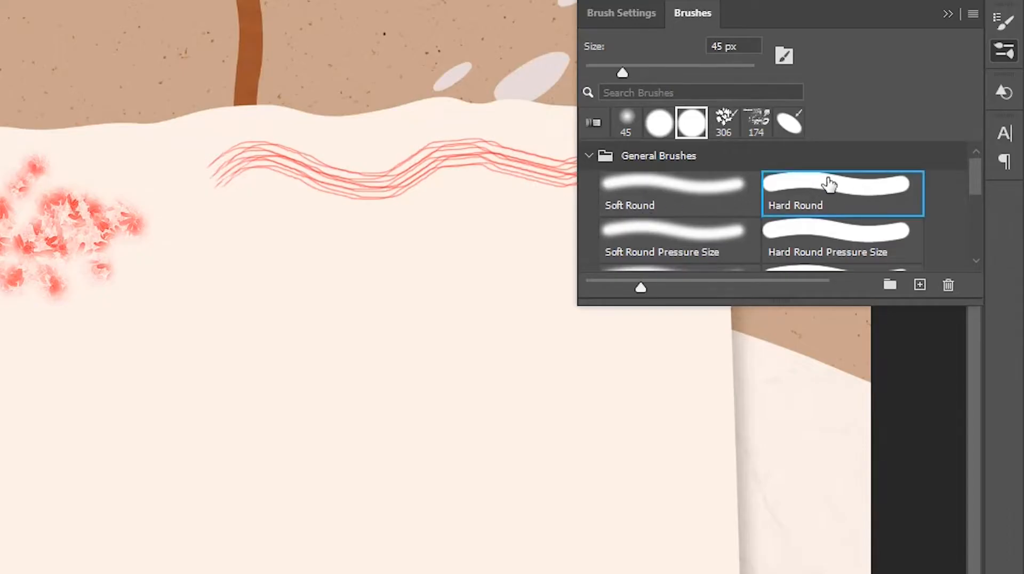
# Review the Hard Round brush's tip settings in Brush Settings and compare them with the brush preset picker.
pyautogui.click(619, 15)
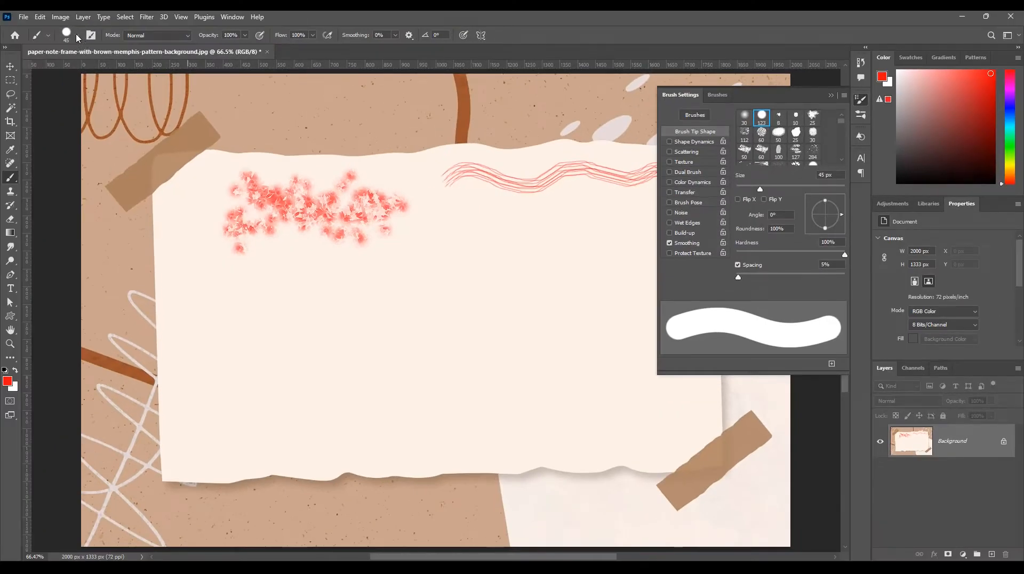
pyautogui.click(77, 35)
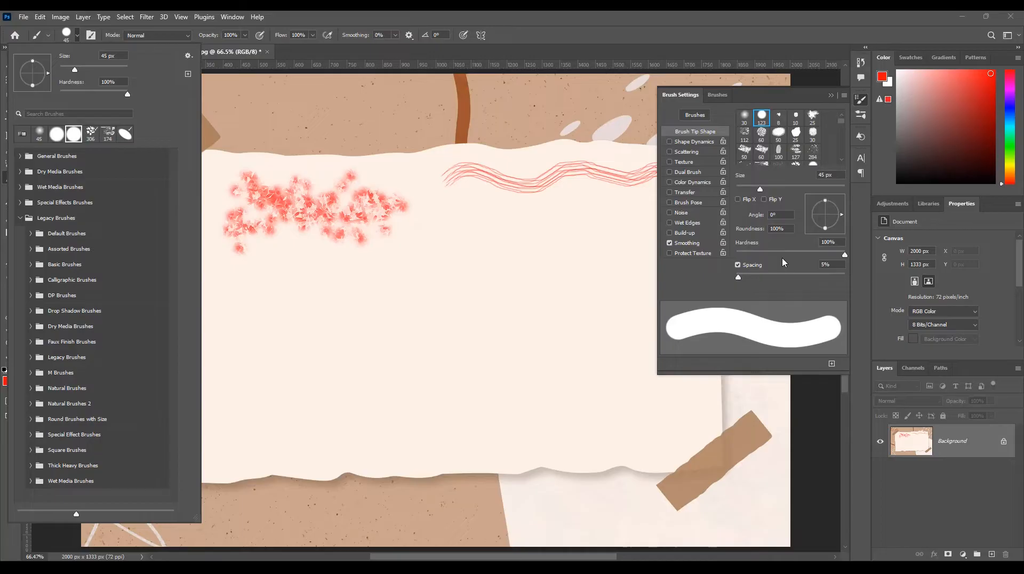
pyautogui.click(783, 291)
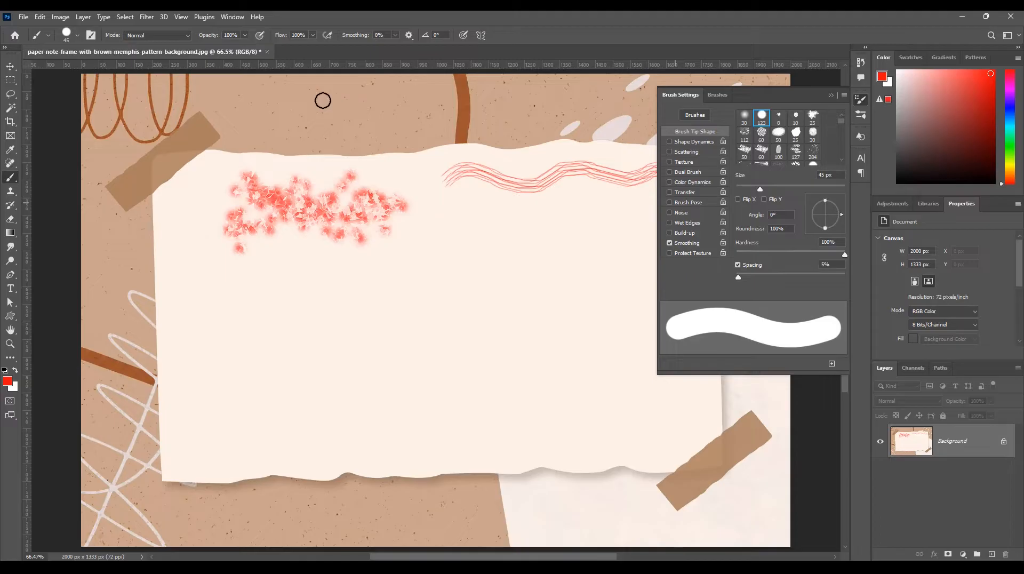
# Choose the 25 px Flat Fan bristle tip in Brush Settings and paint a thick wavy stroke below the streaked one.
pyautogui.click(91, 36)
pyautogui.click(91, 36)
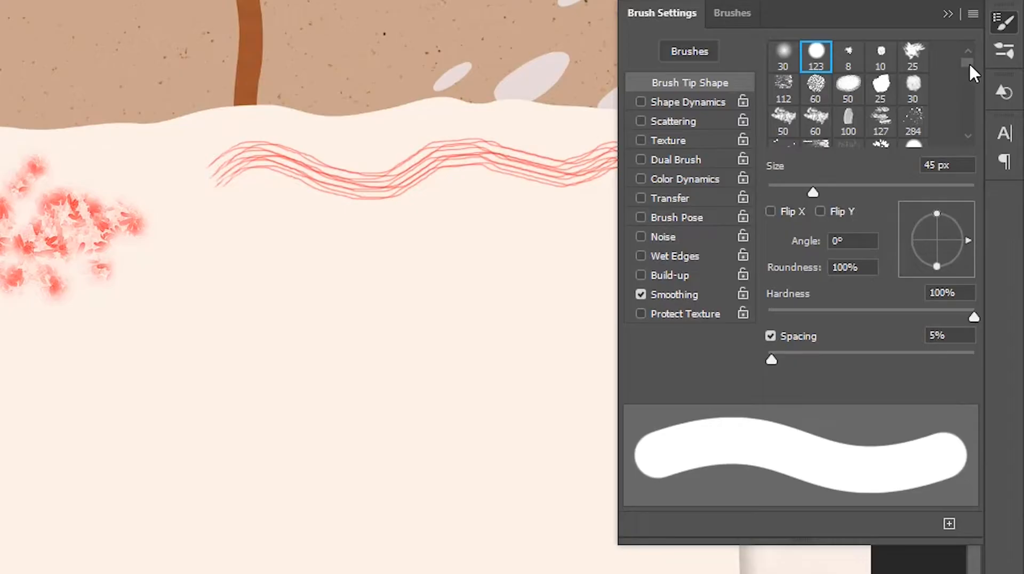
pyautogui.moveTo(967, 65); pyautogui.dragTo(967, 67)
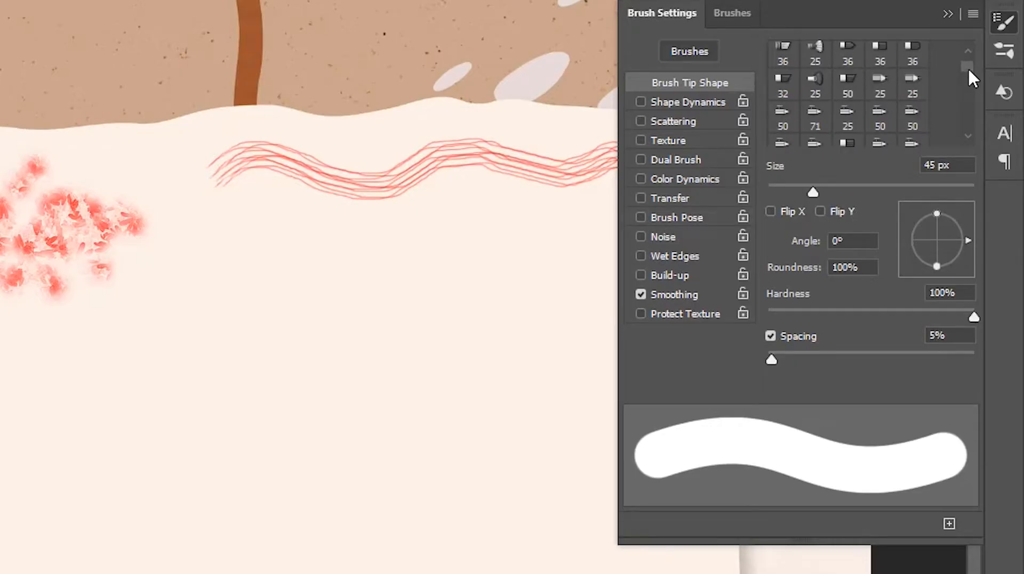
pyautogui.click(814, 92)
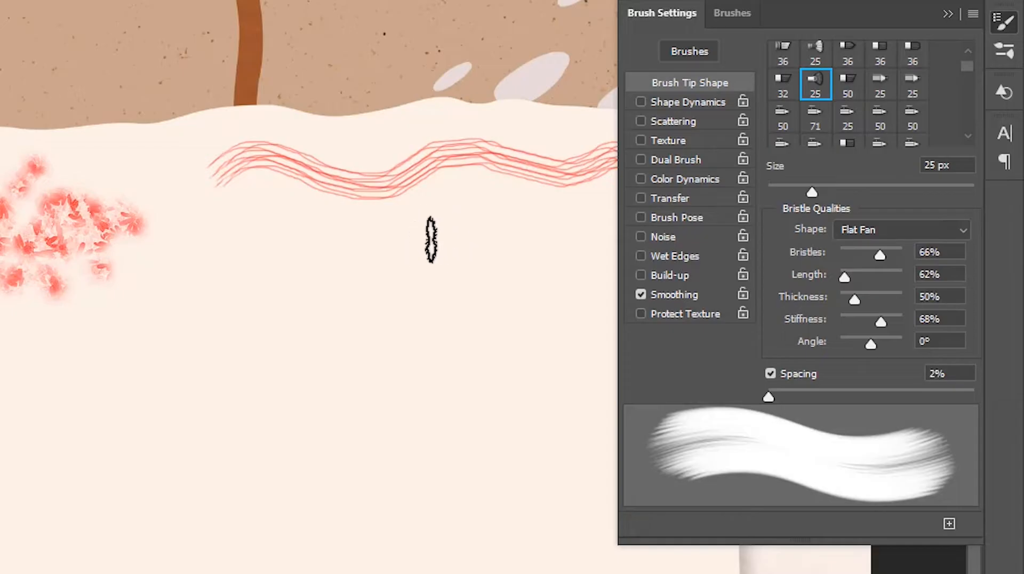
pyautogui.moveTo(222, 253)
pyautogui.mouseDown()
pyautogui.moveTo(288, 239)
pyautogui.moveTo(378, 257)
pyautogui.moveTo(463, 235)
pyautogui.moveTo(525, 257)
pyautogui.moveTo(569, 233)
pyautogui.mouseUp()
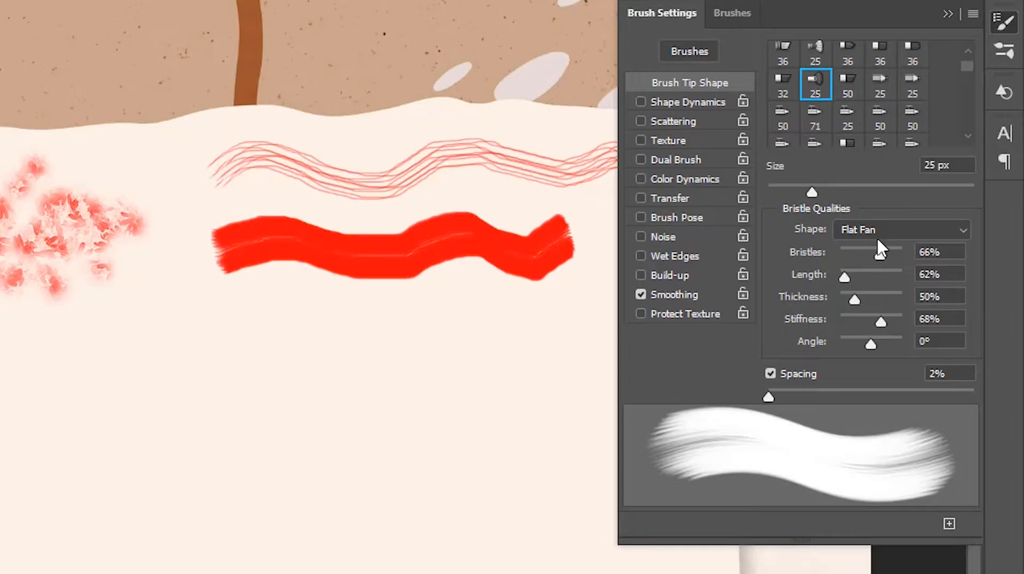
# Set the bristle shape to Round Point and paint a thin wavy stroke under the thick red one.
pyautogui.click(841, 231)
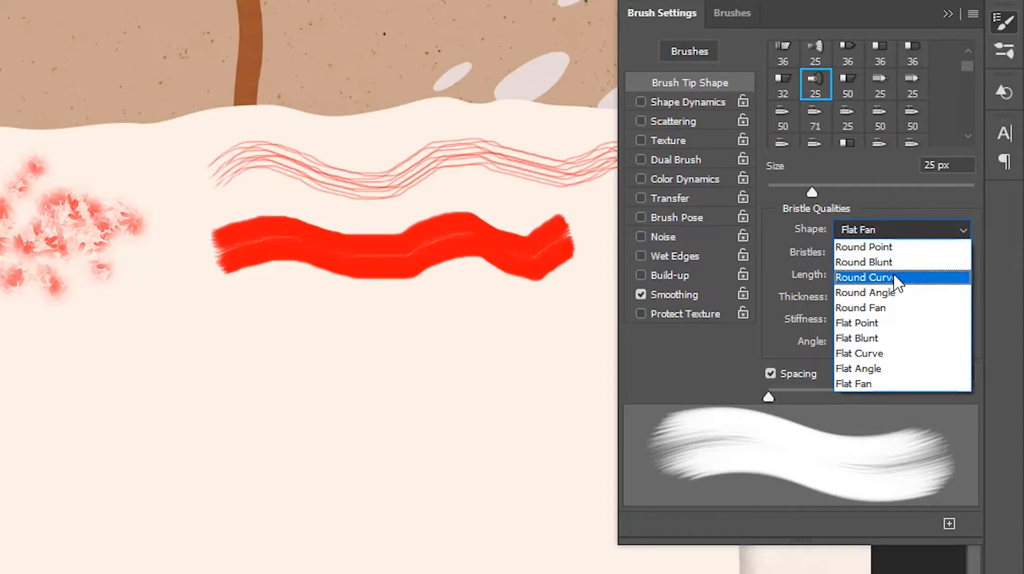
pyautogui.click(889, 247)
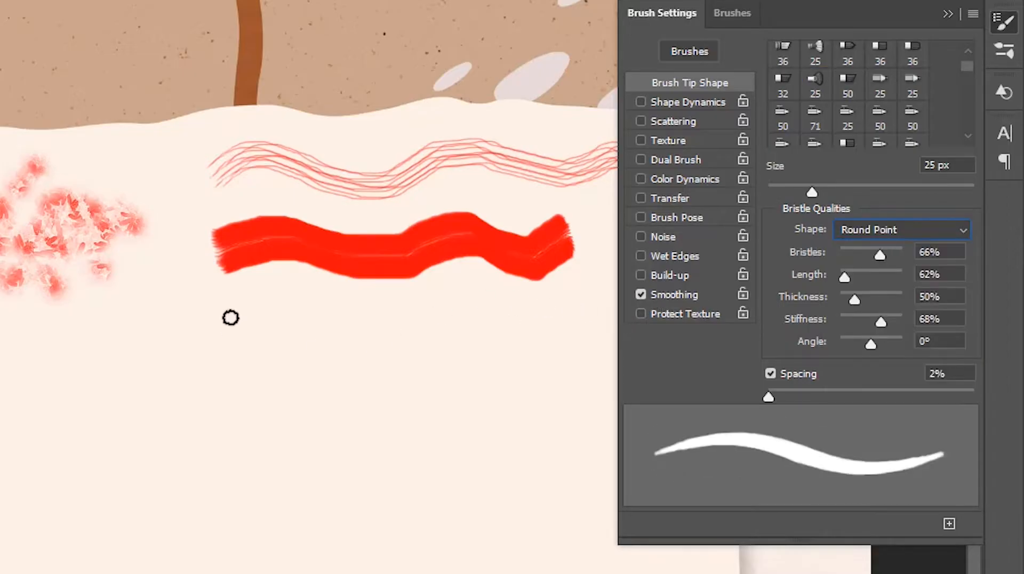
pyautogui.moveTo(231, 321)
pyautogui.mouseDown()
pyautogui.moveTo(281, 303)
pyautogui.moveTo(332, 318)
pyautogui.moveTo(434, 307)
pyautogui.moveTo(535, 319)
pyautogui.mouseUp()
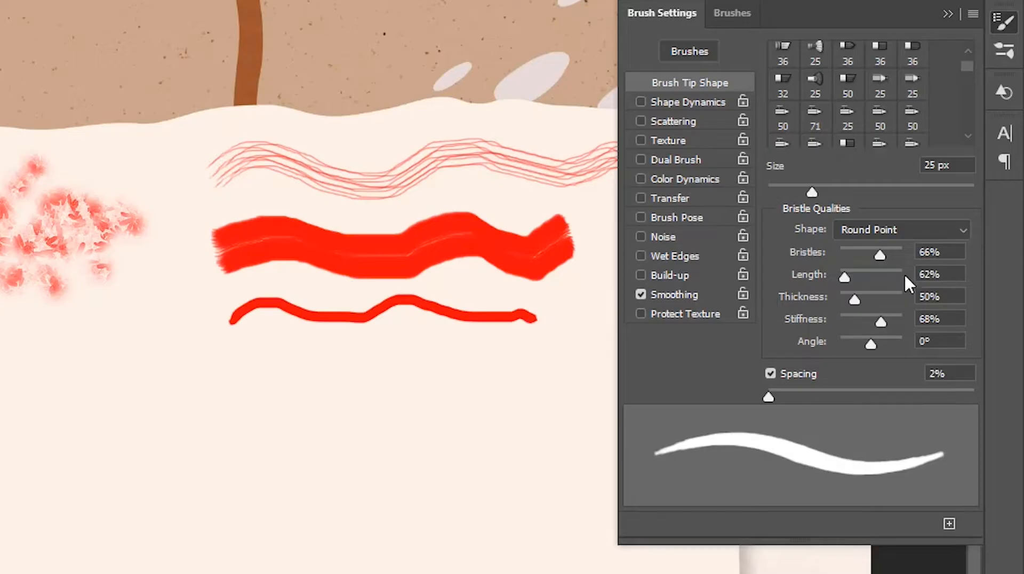
# Try the Round Curve, Flat Blunt and Flat Fan bristle shapes, comparing their stroke previews, and return to Round Point.
pyautogui.click(888, 230)
pyautogui.click(866, 275)
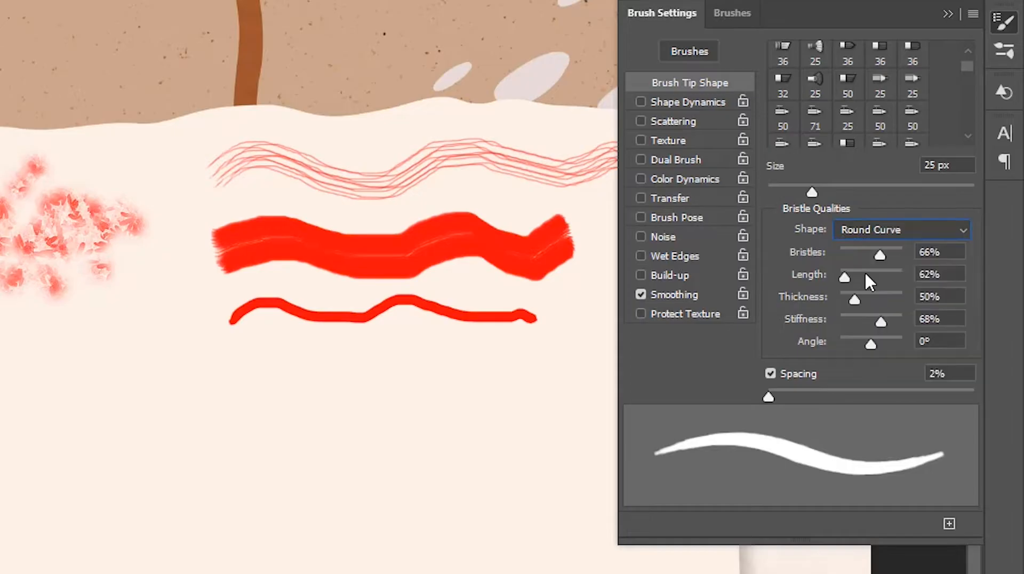
pyautogui.click(881, 229)
pyautogui.click(859, 338)
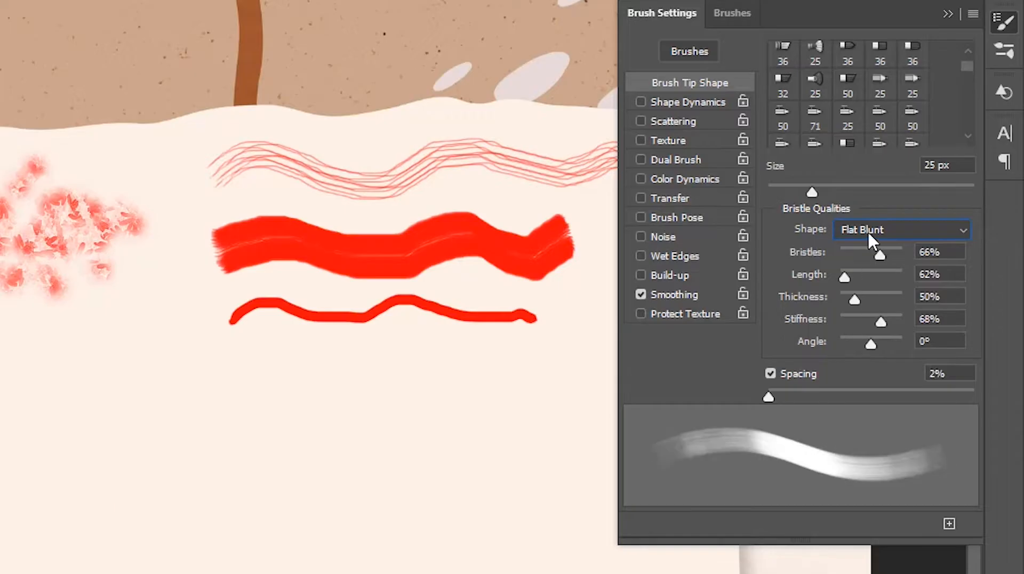
pyautogui.click(871, 233)
pyautogui.click(856, 383)
pyautogui.click(872, 233)
pyautogui.click(867, 252)
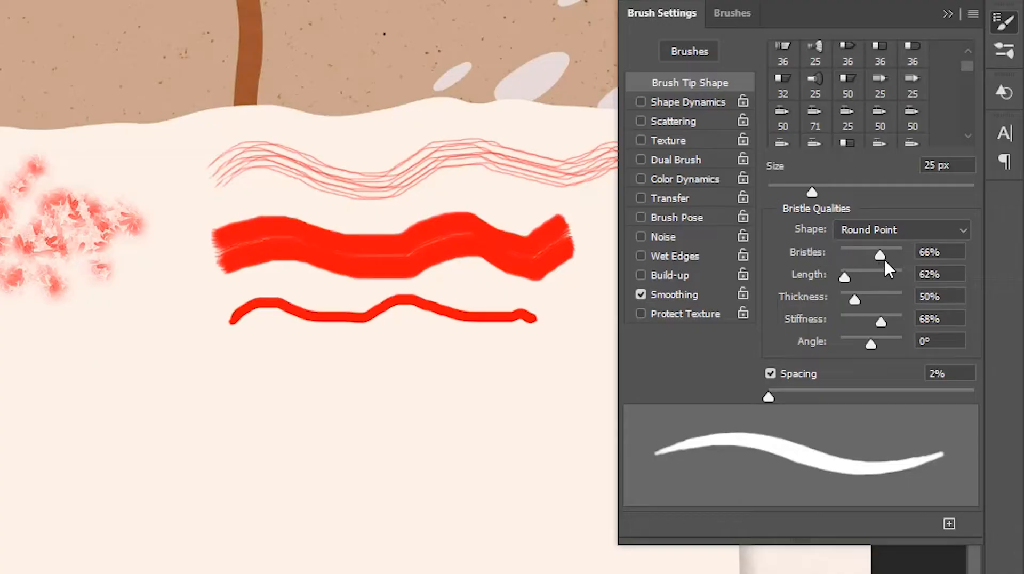
# Paint two more thin wavy strokes beneath the last one, the first with Bristles at 100% and the second at 1%.
pyautogui.moveTo(879, 258)
pyautogui.mouseDown()
pyautogui.moveTo(840, 256)
pyautogui.moveTo(908, 261)
pyautogui.mouseUp()
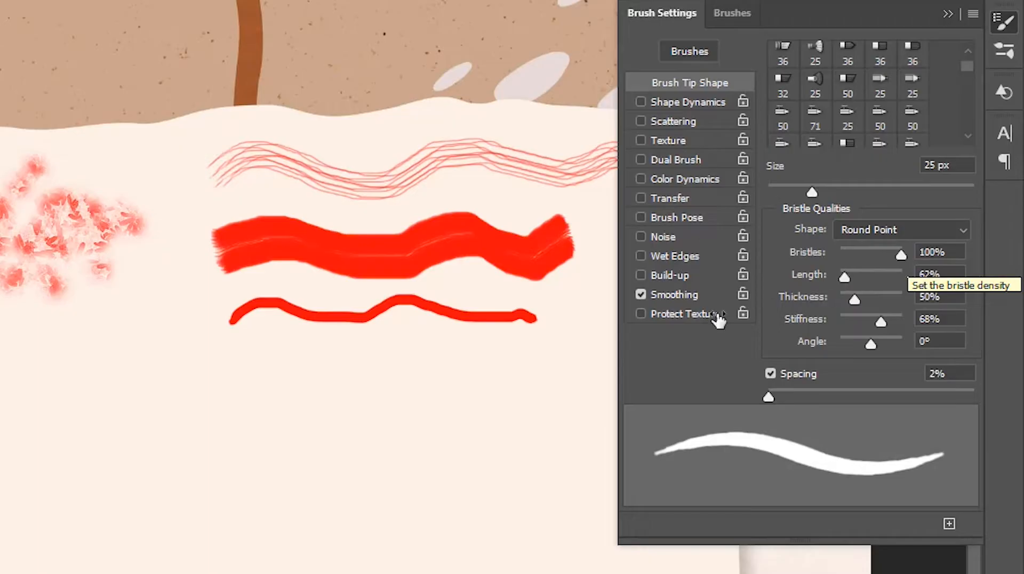
pyautogui.moveTo(239, 362)
pyautogui.mouseDown()
pyautogui.moveTo(302, 354)
pyautogui.moveTo(483, 357)
pyautogui.mouseUp()
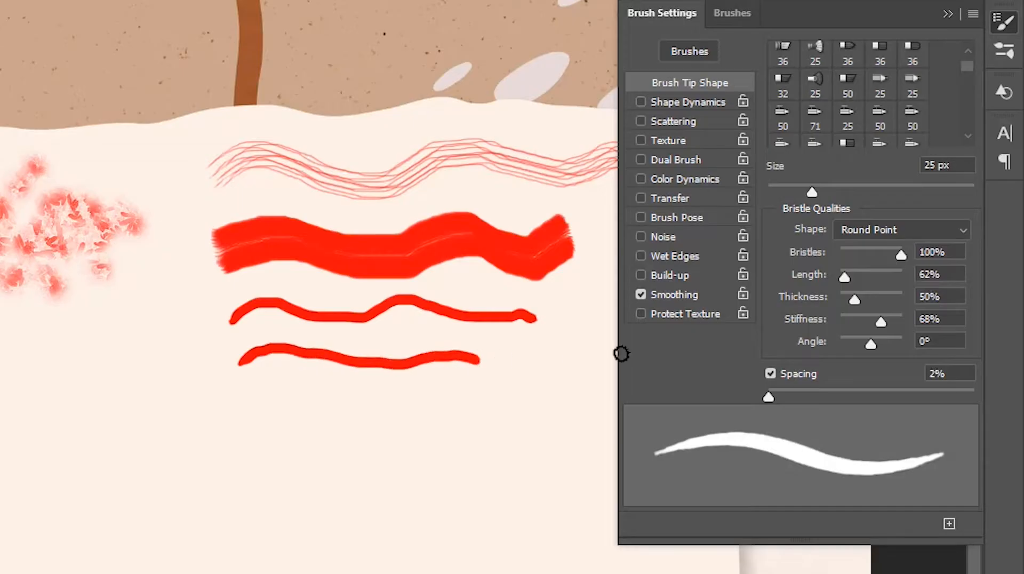
pyautogui.moveTo(865, 251); pyautogui.dragTo(824, 248)
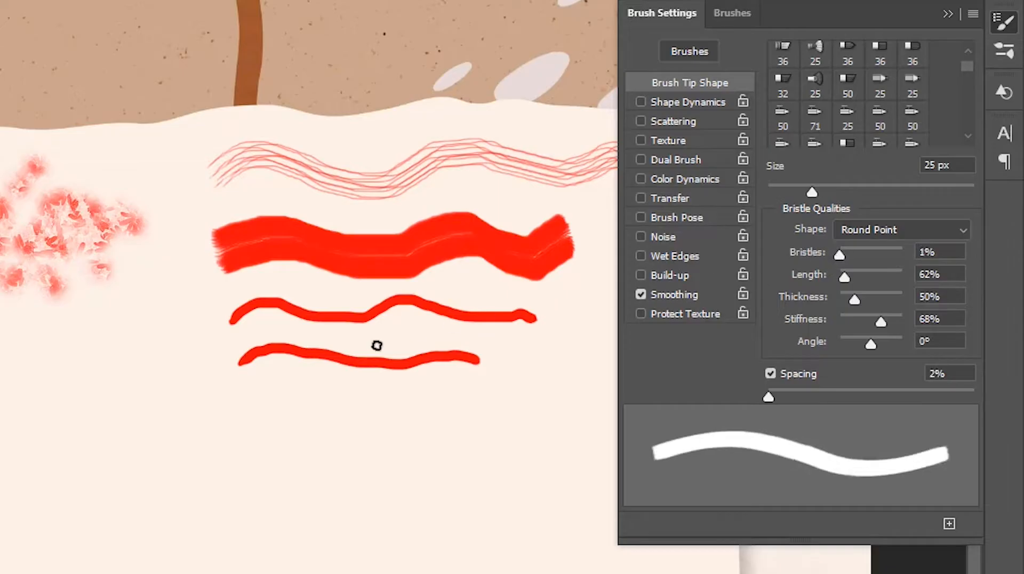
pyautogui.moveTo(240, 389); pyautogui.dragTo(475, 387)
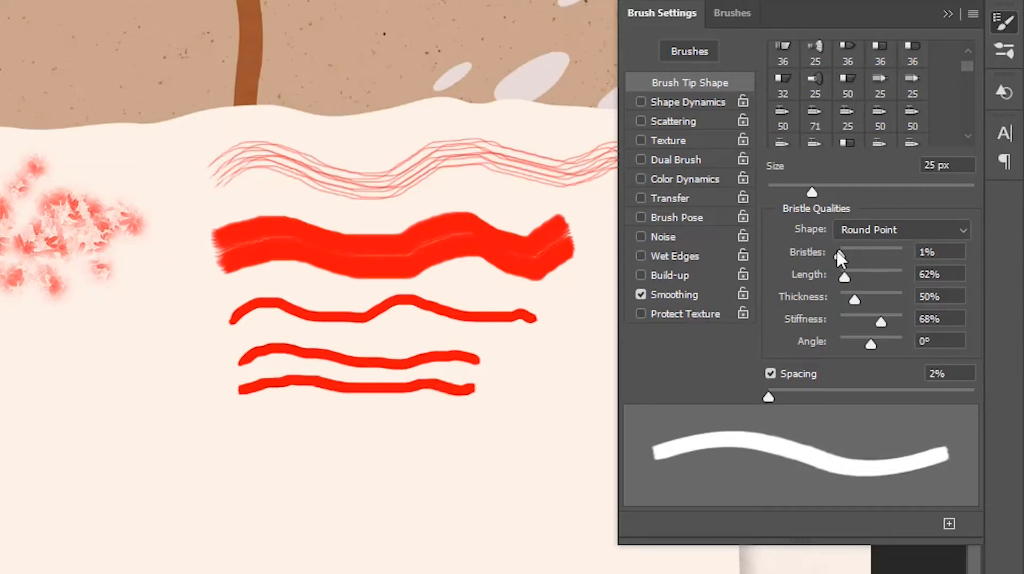
# Set Bristles to 71%, then try Thickness at 200% and reduce it to 1%.
pyautogui.click(885, 249)
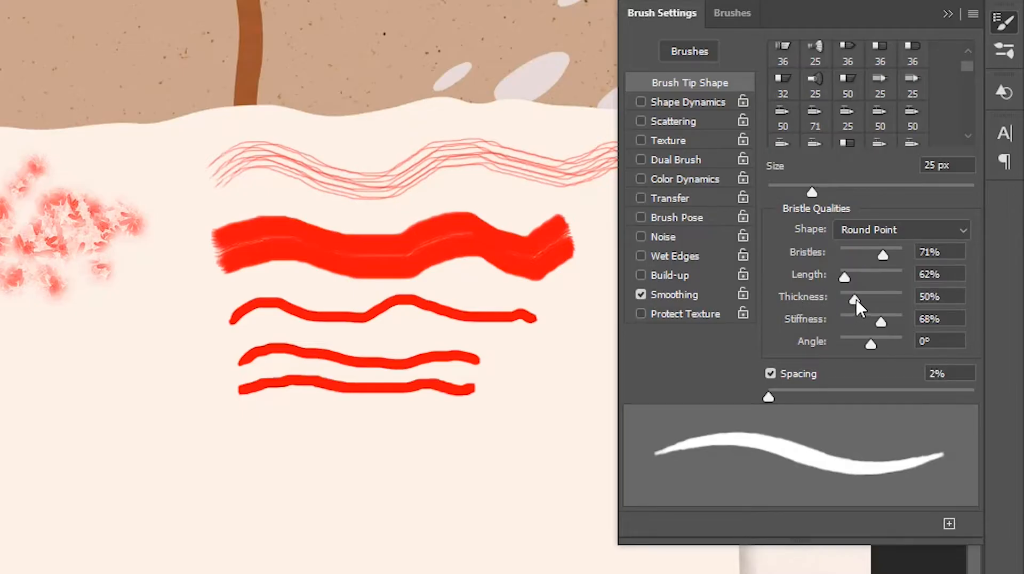
pyautogui.moveTo(856, 301); pyautogui.dragTo(887, 297)
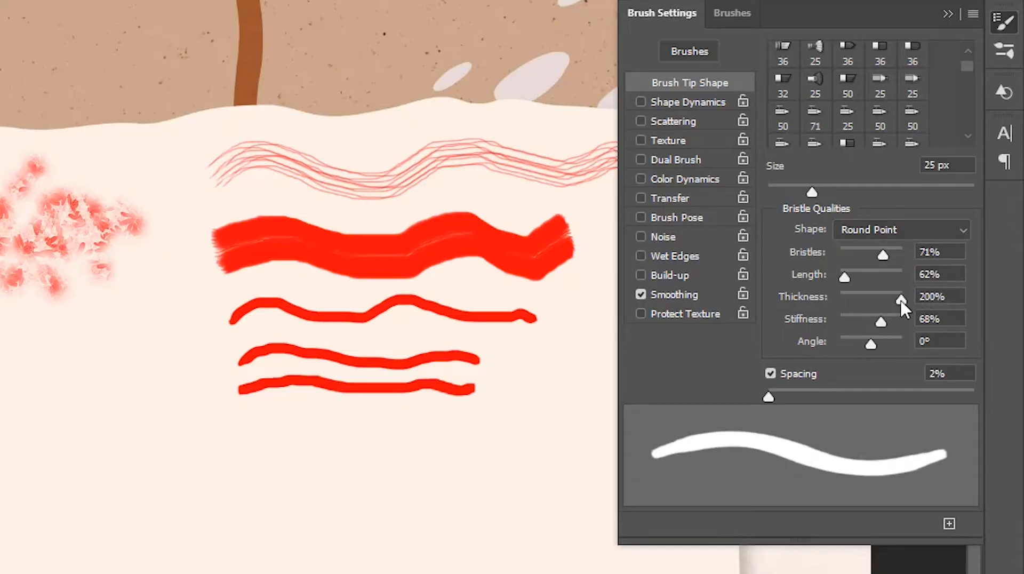
pyautogui.moveTo(866, 301); pyautogui.dragTo(827, 300)
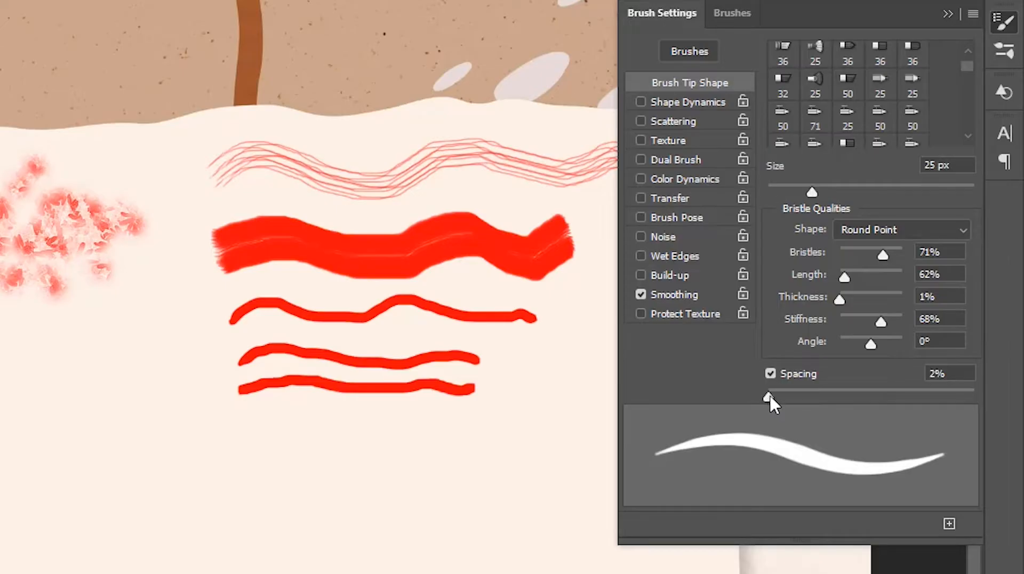
# Paint three wavy strokes below the others to compare spacing: one at 97%, one at a smaller spacing and one at 1%.
pyautogui.moveTo(769, 396)
pyautogui.mouseDown()
pyautogui.moveTo(891, 397)
pyautogui.moveTo(827, 398)
pyautogui.moveTo(864, 397)
pyautogui.mouseUp()
pyautogui.moveTo(245, 434)
pyautogui.mouseDown()
pyautogui.moveTo(304, 427)
pyautogui.moveTo(393, 453)
pyautogui.moveTo(534, 435)
pyautogui.mouseUp()
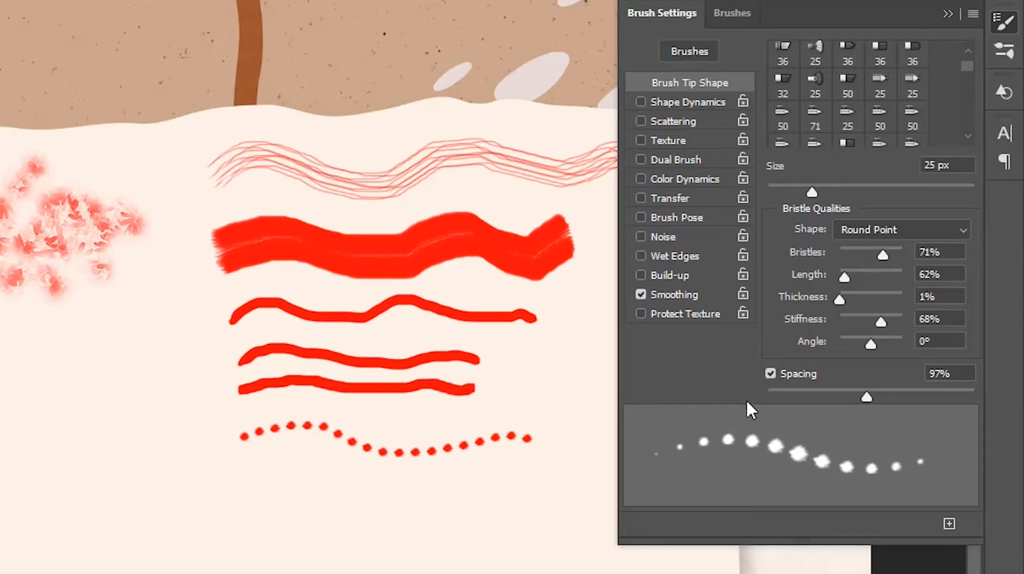
pyautogui.moveTo(821, 393); pyautogui.dragTo(797, 397)
pyautogui.moveTo(253, 477); pyautogui.dragTo(515, 468)
pyautogui.moveTo(783, 389); pyautogui.dragTo(761, 392)
pyautogui.moveTo(284, 505)
pyautogui.mouseDown()
pyautogui.moveTo(459, 489)
pyautogui.moveTo(521, 502)
pyautogui.mouseUp()
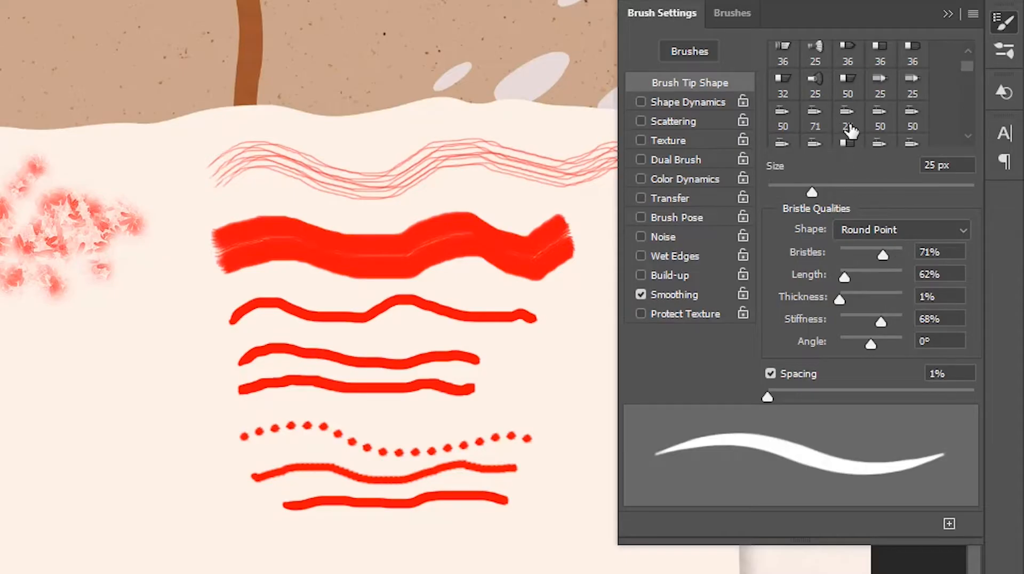
# Try the 50 px flat-angle and 25 px flat-fan tips, then use a Round Point shape with 135% Thickness and 27% Stiffness.
pyautogui.click(848, 85)
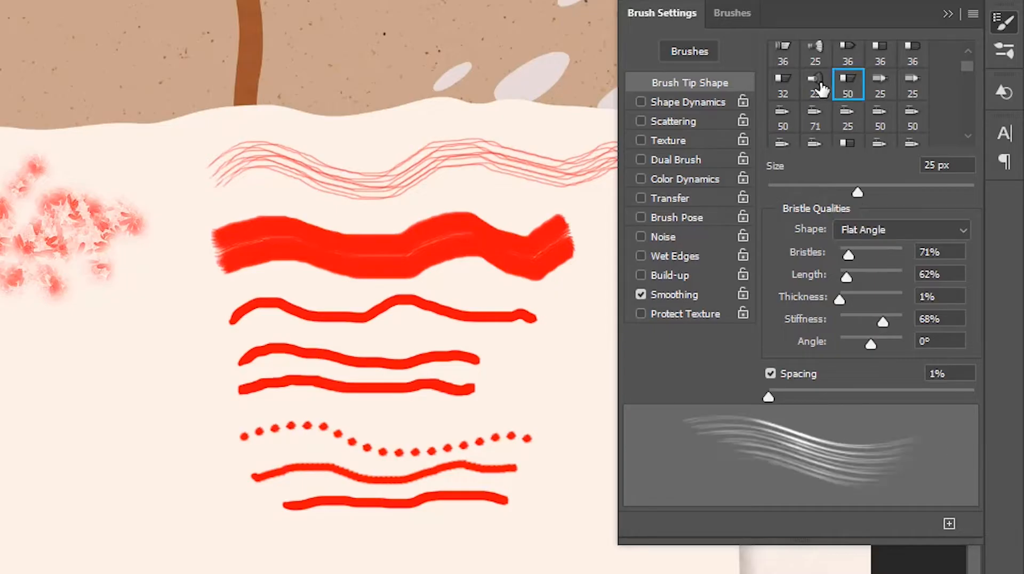
pyautogui.click(814, 88)
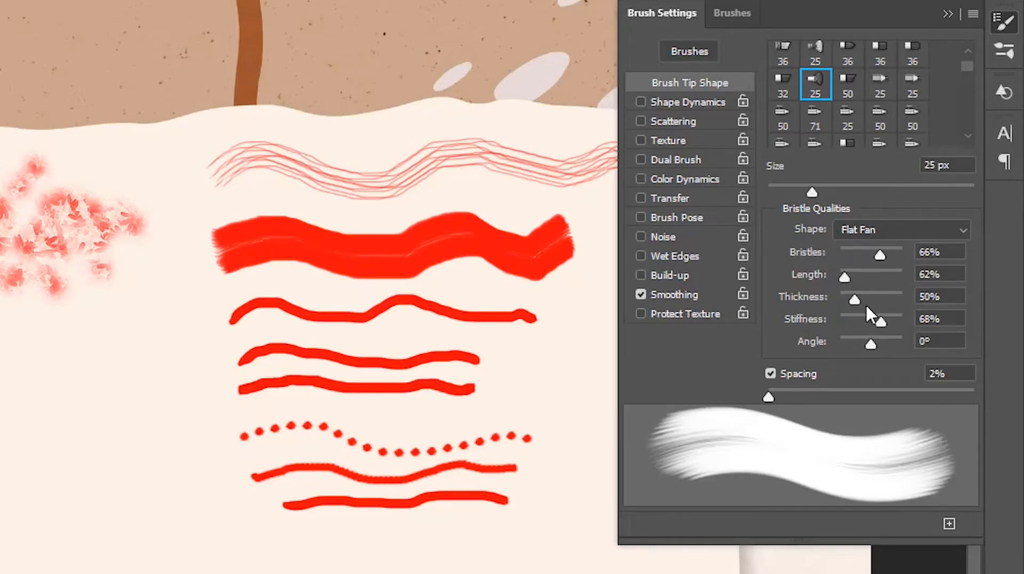
pyautogui.moveTo(855, 303); pyautogui.dragTo(884, 300)
pyautogui.click(880, 229)
pyautogui.click(882, 247)
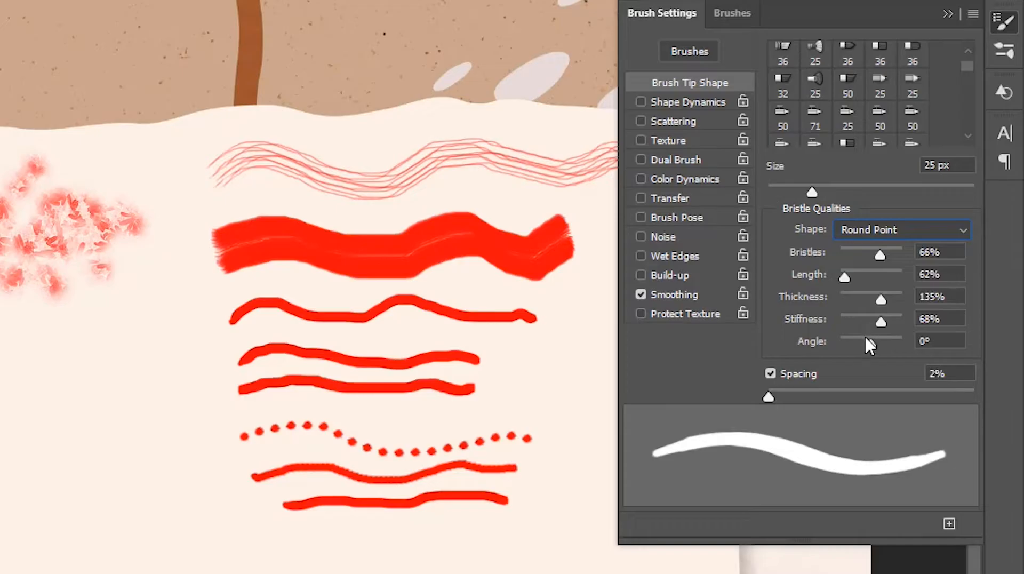
pyautogui.moveTo(878, 322); pyautogui.dragTo(855, 322)
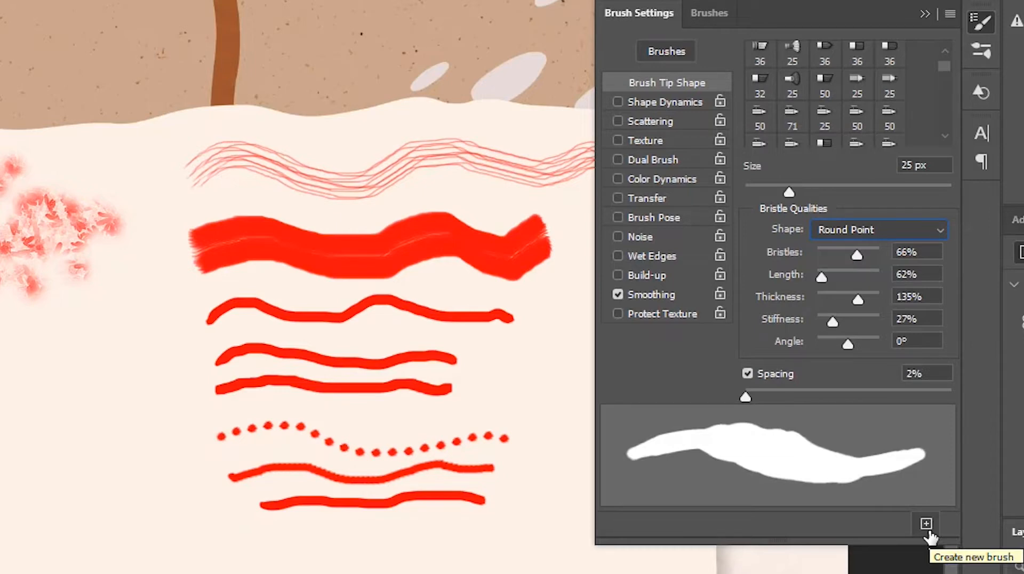
# View the options for saving the current settings as a new brush, cancel without saving, and close Brush Settings.
pyautogui.click(926, 523)
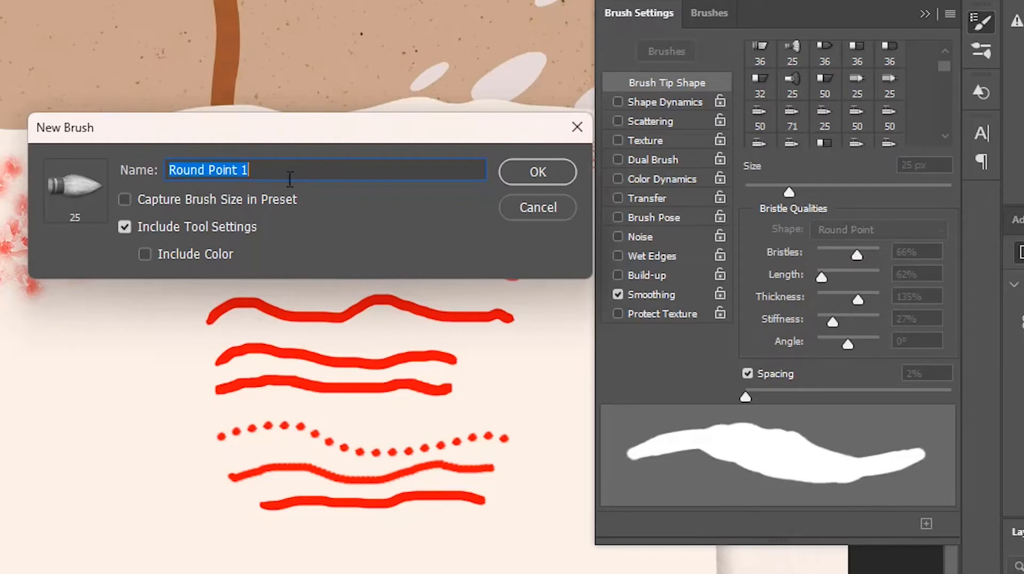
pyautogui.click(533, 208)
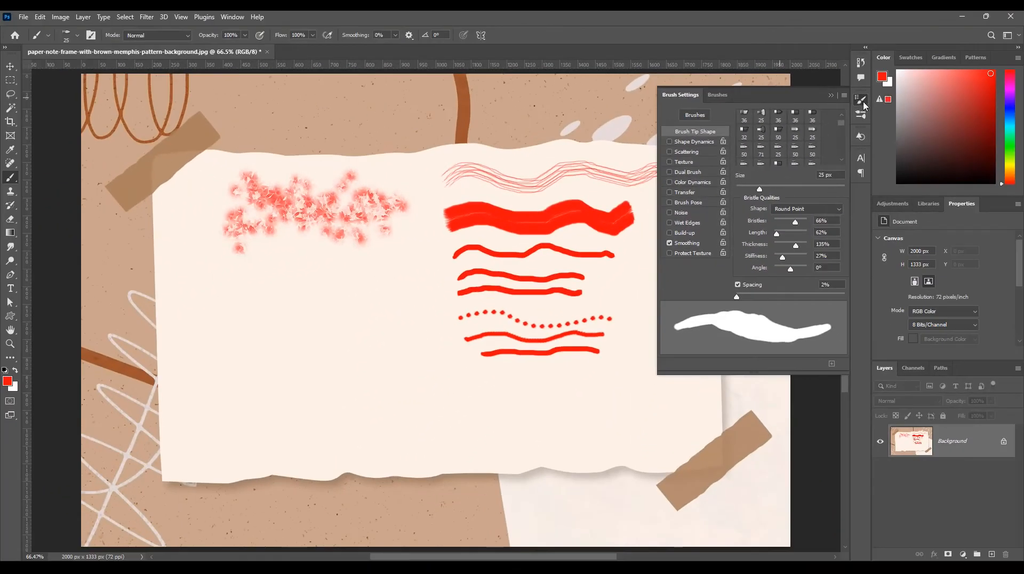
pyautogui.click(863, 104)
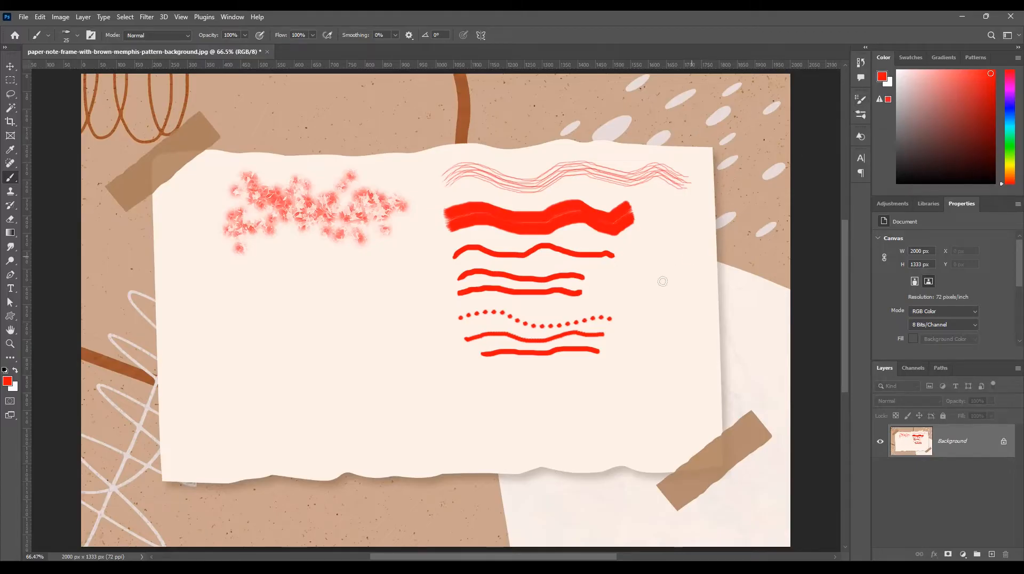
# Switch to Chrome, look through the search results for free Photoshop brushes, and go to the already open BrushLovers site.
pyautogui.hotkey('alt', 'Tab')
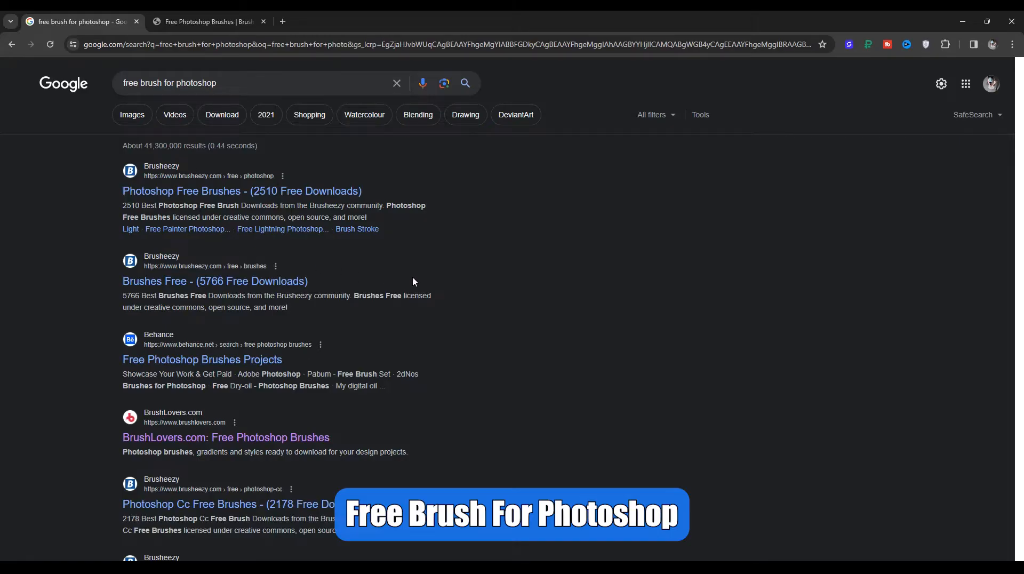
pyautogui.scroll(-3, 411, 281)
pyautogui.scroll(-4, 411, 281)
pyautogui.scroll(6, 405, 280)
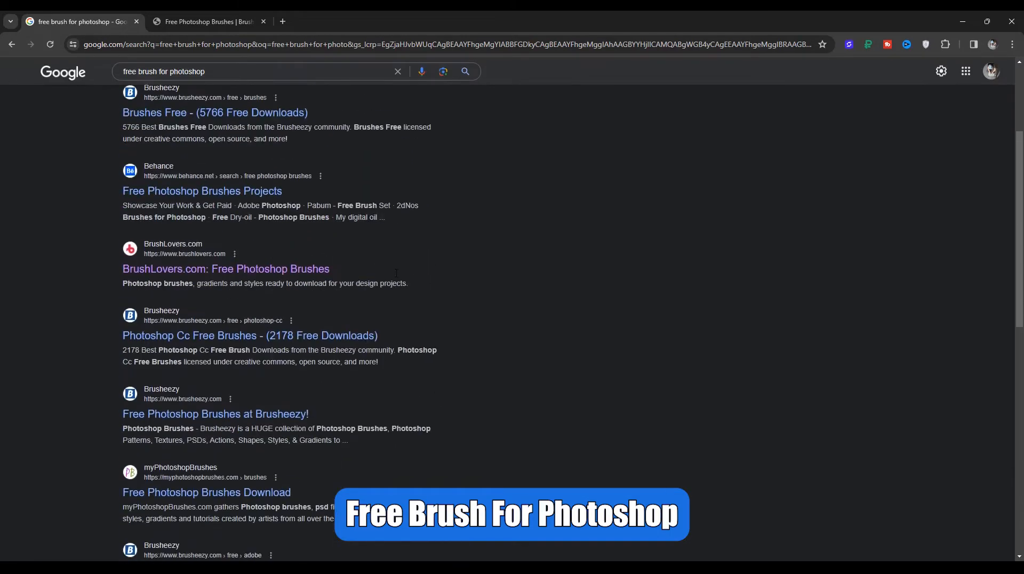
pyautogui.scroll(1, 389, 268)
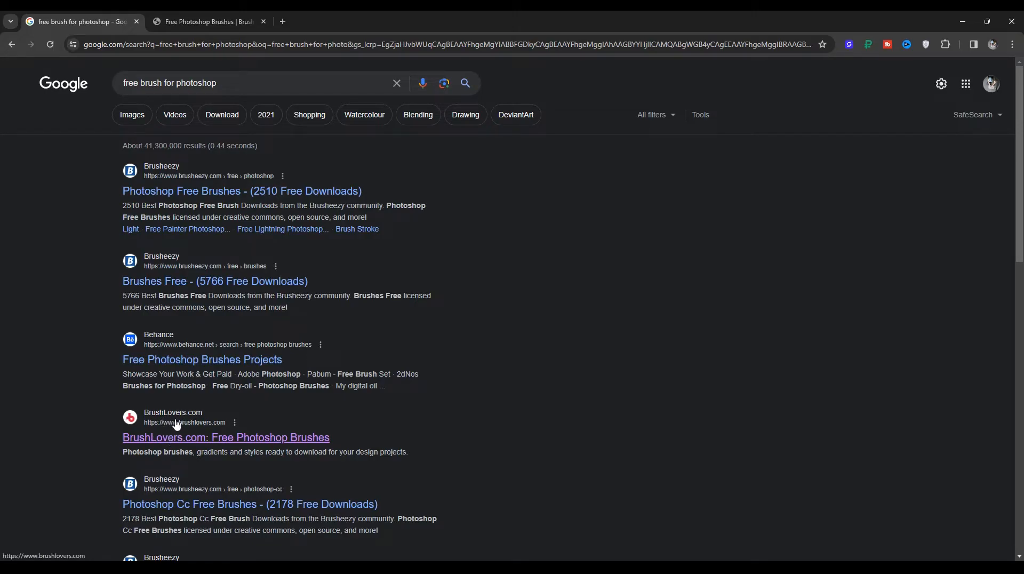
pyautogui.click(201, 22)
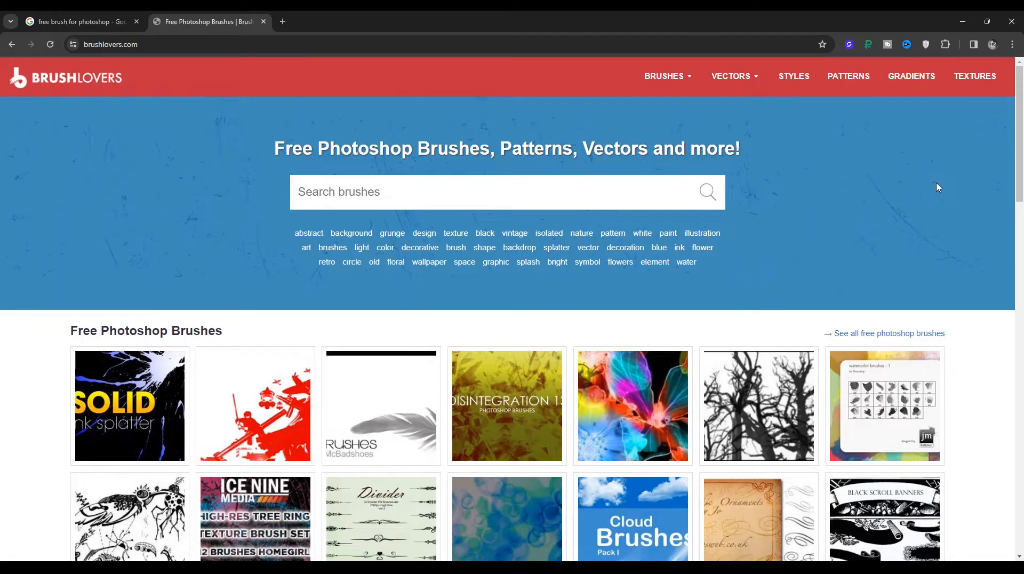
# Browse the Animals brush category on BrushLovers and open the page of the Butterflies brush pack.
pyautogui.moveTo(683, 80)
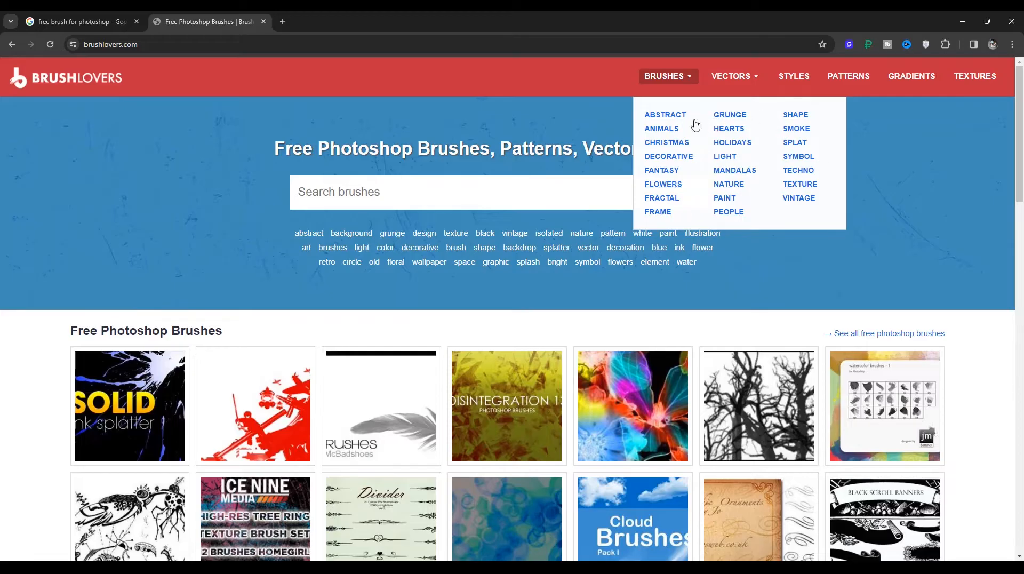
pyautogui.click(660, 134)
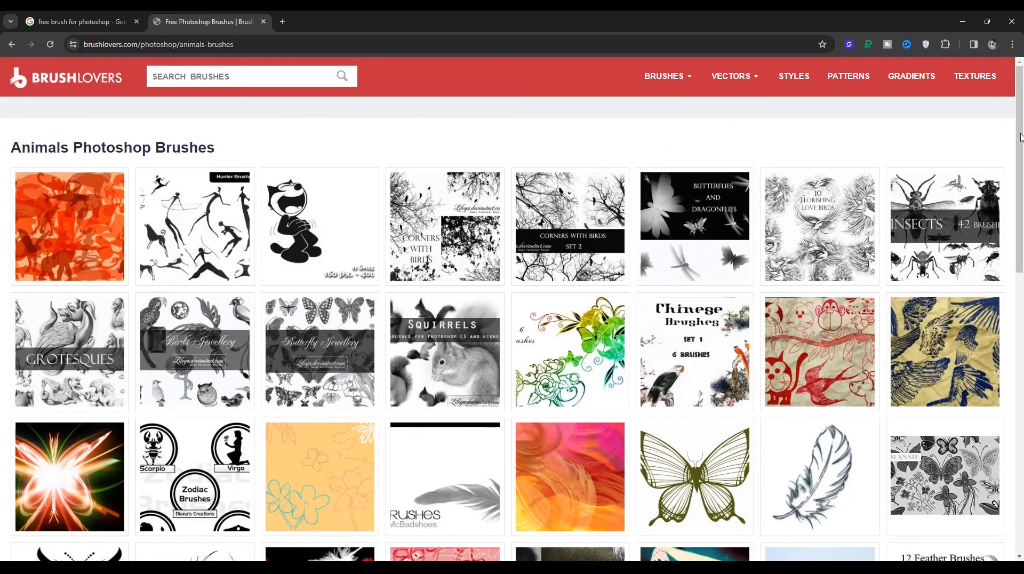
pyautogui.moveTo(1021, 138); pyautogui.dragTo(1022, 181)
pyautogui.click(691, 350)
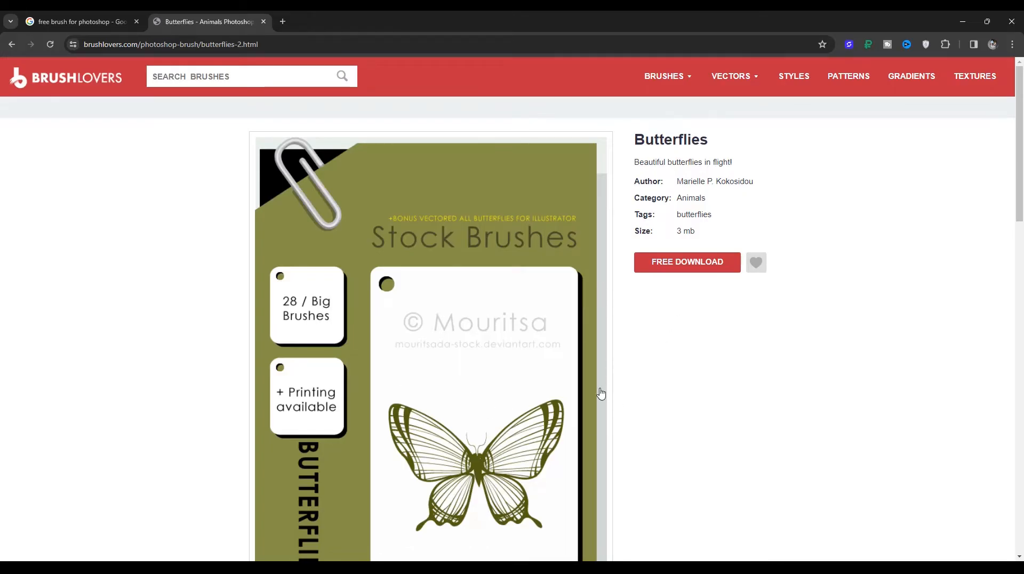
# Switch to File Explorer and open the inner Brush Pack - Butterflies folder to view the brush files.
pyautogui.click(391, 566)
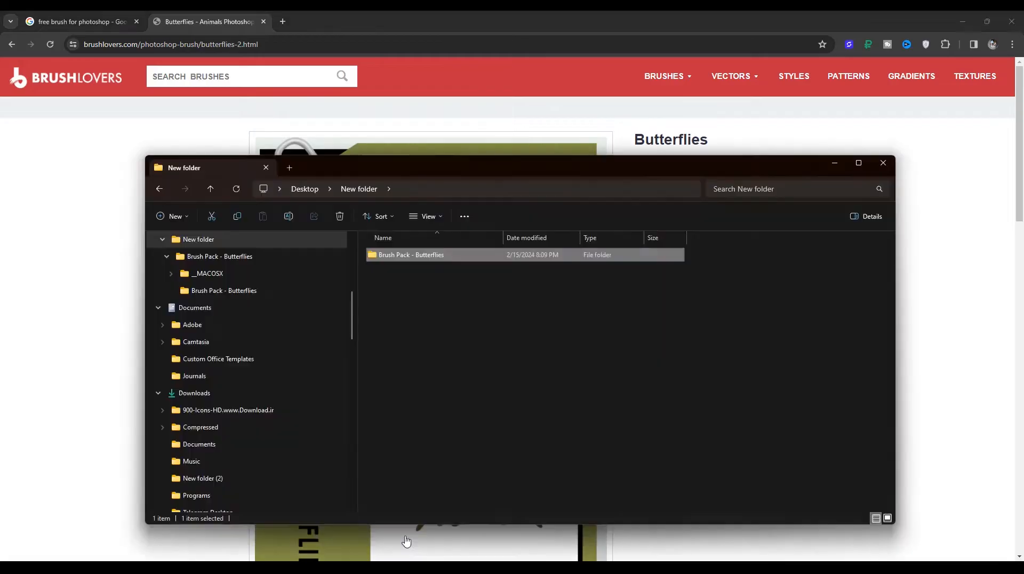
pyautogui.doubleClick(403, 255)
pyautogui.doubleClick(400, 272)
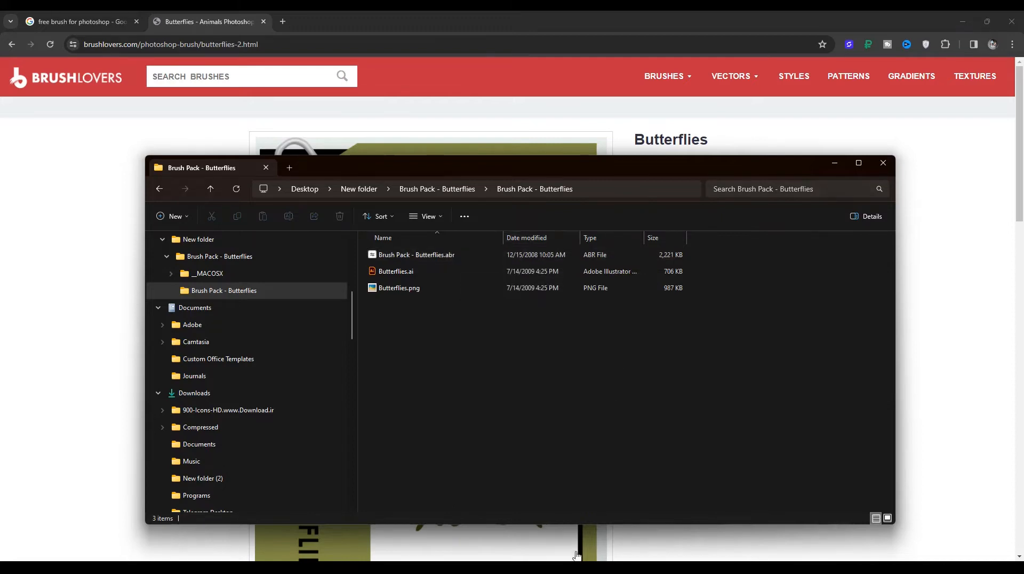
# Switch back to Photoshop and import Brush Pack - Butterflies.abr into the brush library.
pyautogui.moveTo(570, 567)
pyautogui.click(570, 520)
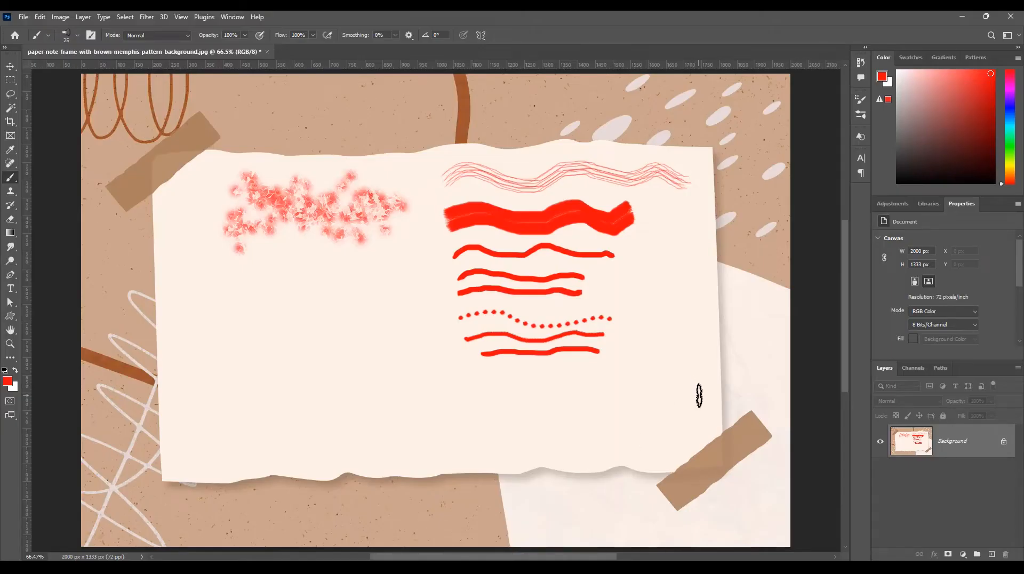
pyautogui.click(860, 115)
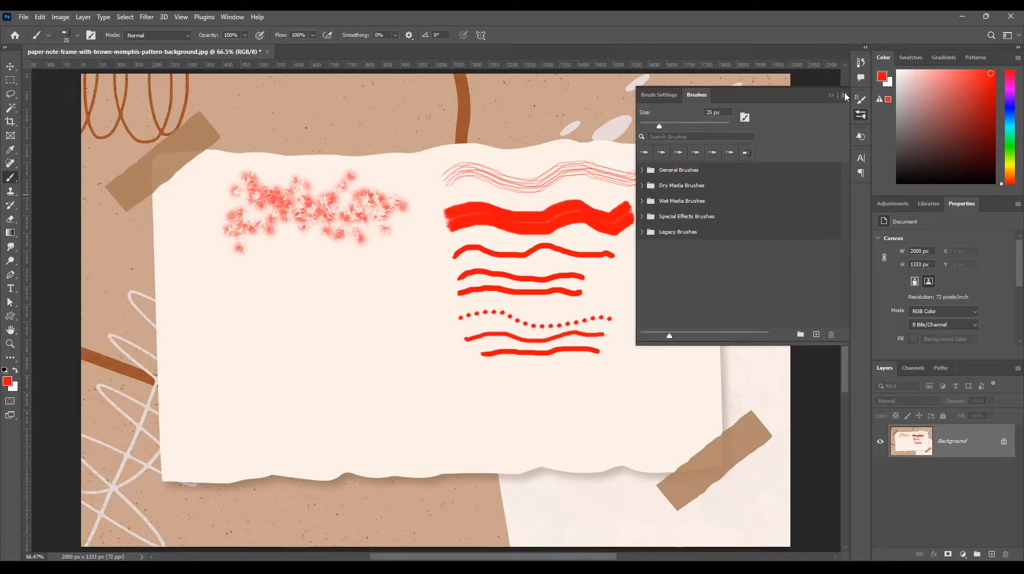
pyautogui.click(844, 96)
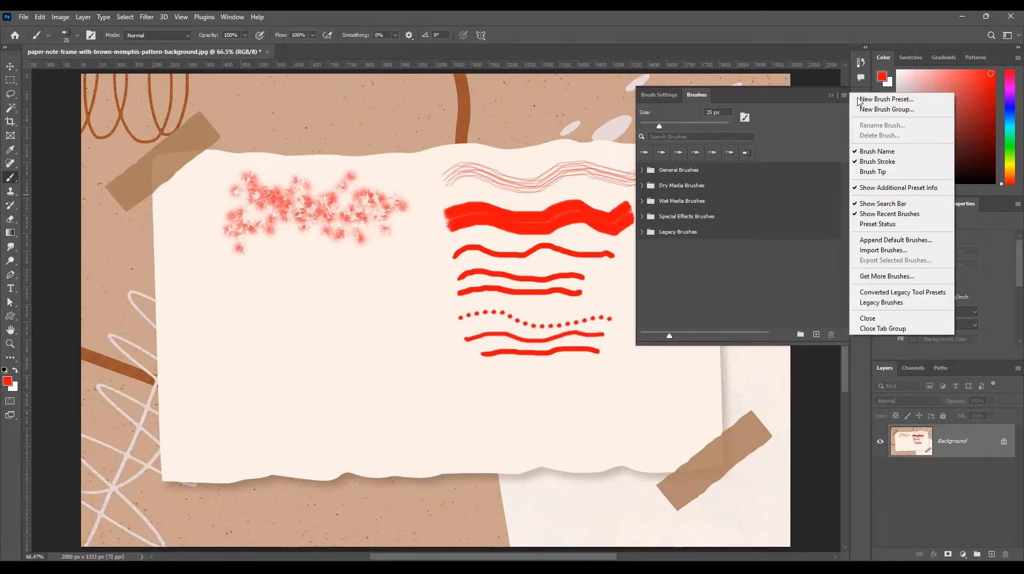
pyautogui.click(889, 255)
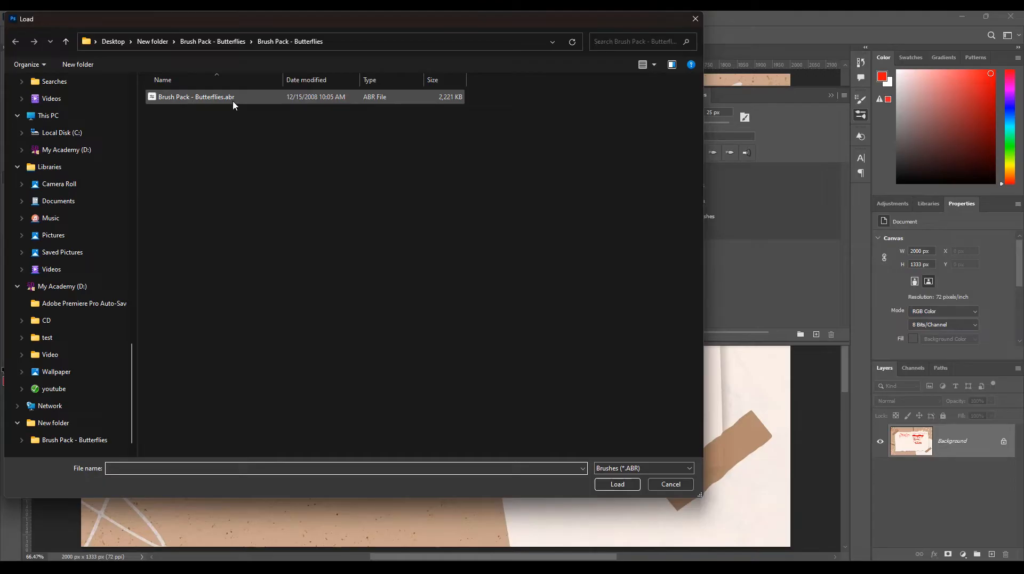
pyautogui.doubleClick(219, 98)
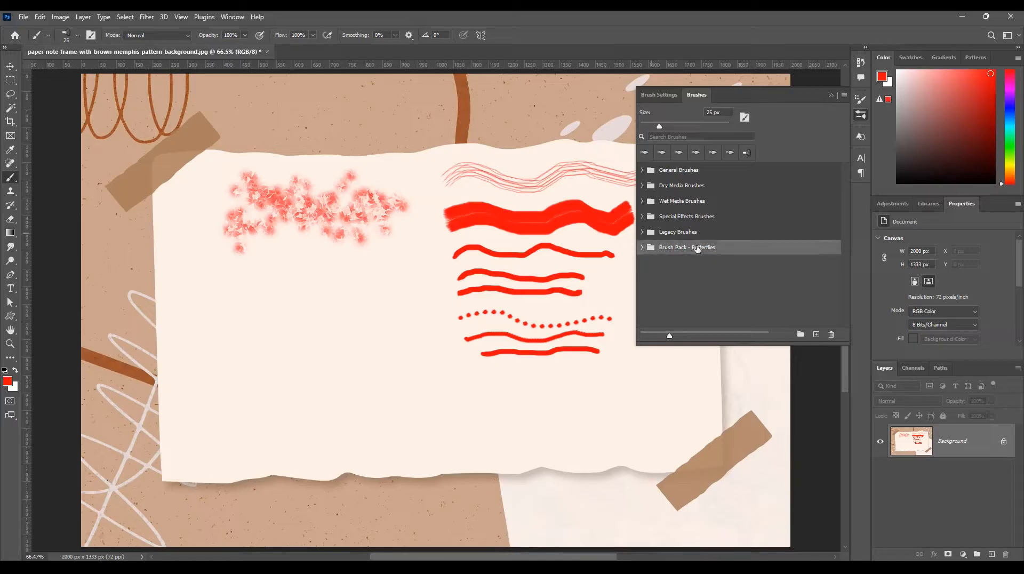
# Choose Sampled Brush 1 from the Brush Pack - Butterflies group and set its size to 125 px.
pyautogui.click(643, 249)
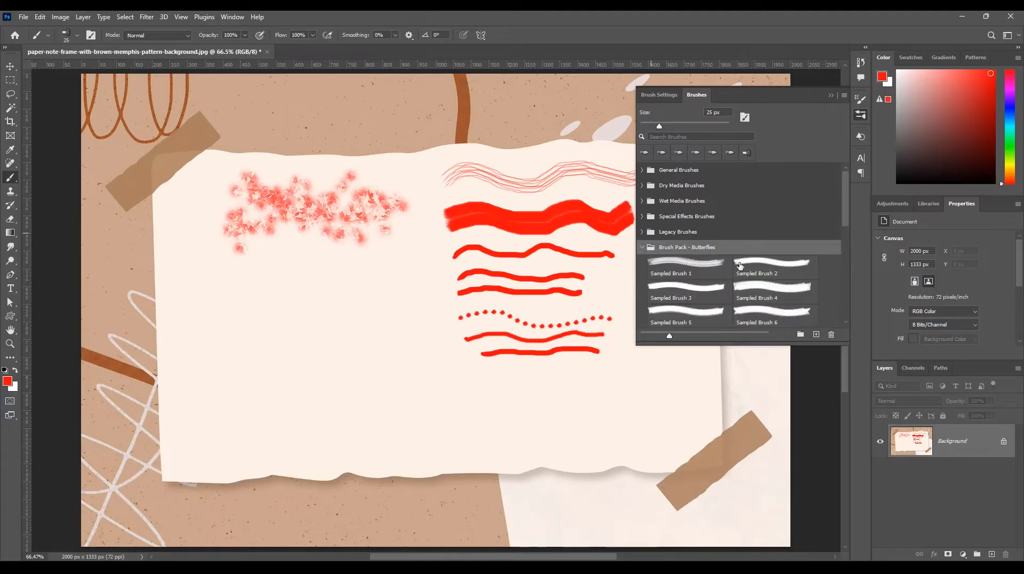
pyautogui.scroll(-1, 848, 223)
pyautogui.moveTo(847, 220)
pyautogui.mouseDown()
pyautogui.moveTo(843, 227)
pyautogui.moveTo(841, 218)
pyautogui.mouseUp()
pyautogui.click(678, 241)
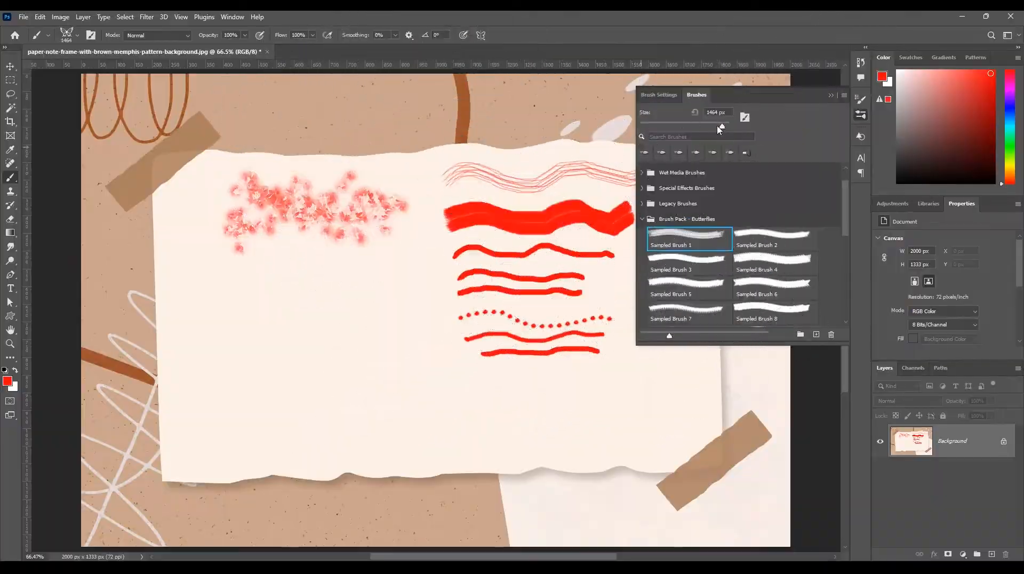
pyautogui.moveTo(689, 125); pyautogui.dragTo(649, 127)
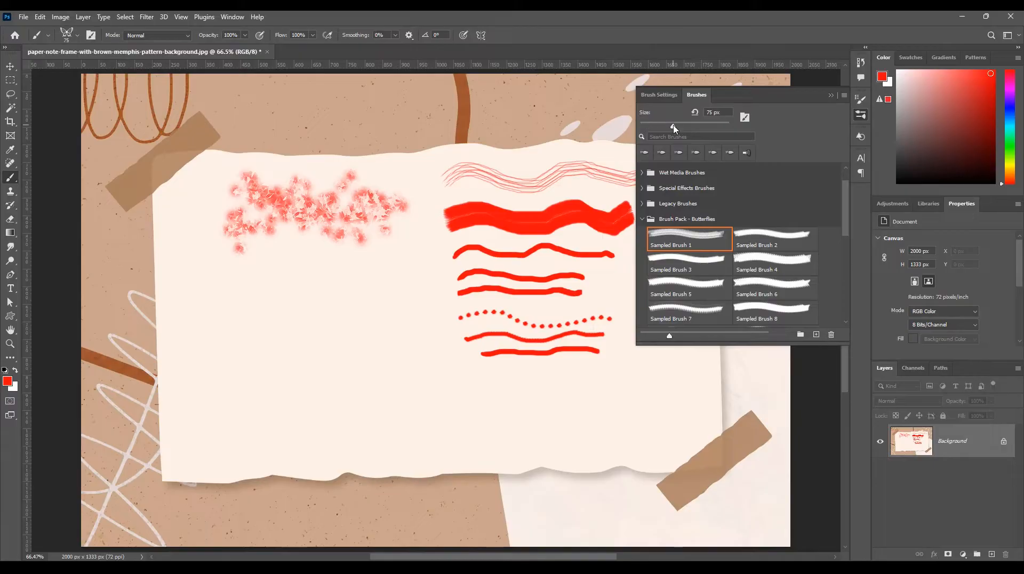
pyautogui.click(689, 126)
# Stamp two red butterflies below the floral stroke and paint a diagonal butterfly stroke beneath them, then close the brush list.
pyautogui.click(211, 291)
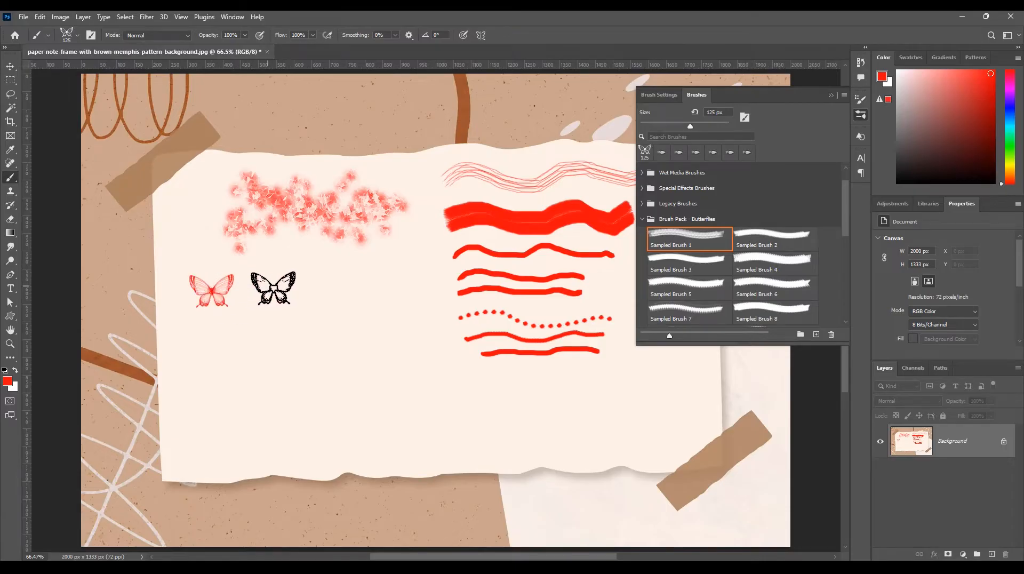
pyautogui.click(265, 289)
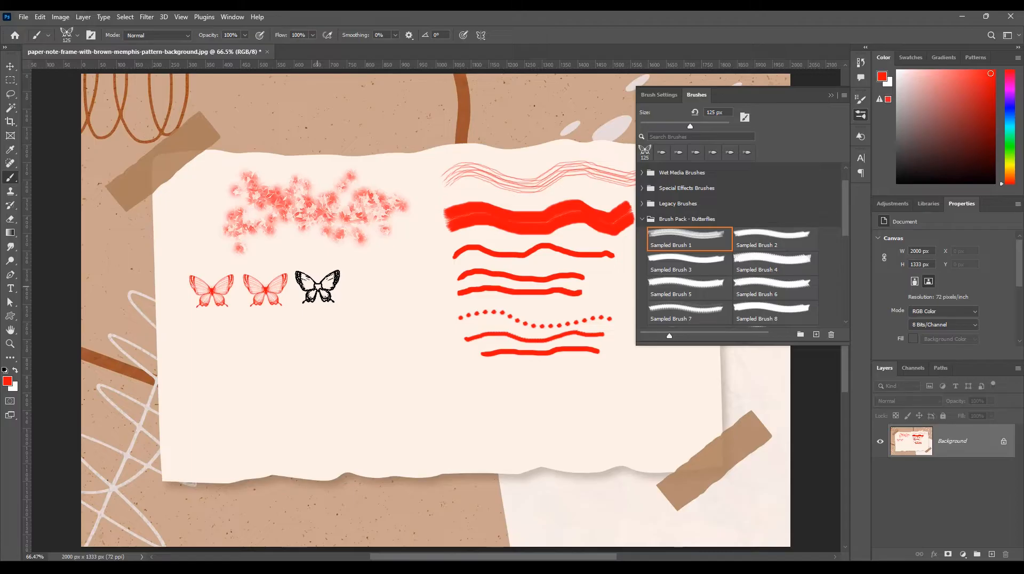
pyautogui.moveTo(218, 428); pyautogui.dragTo(353, 299)
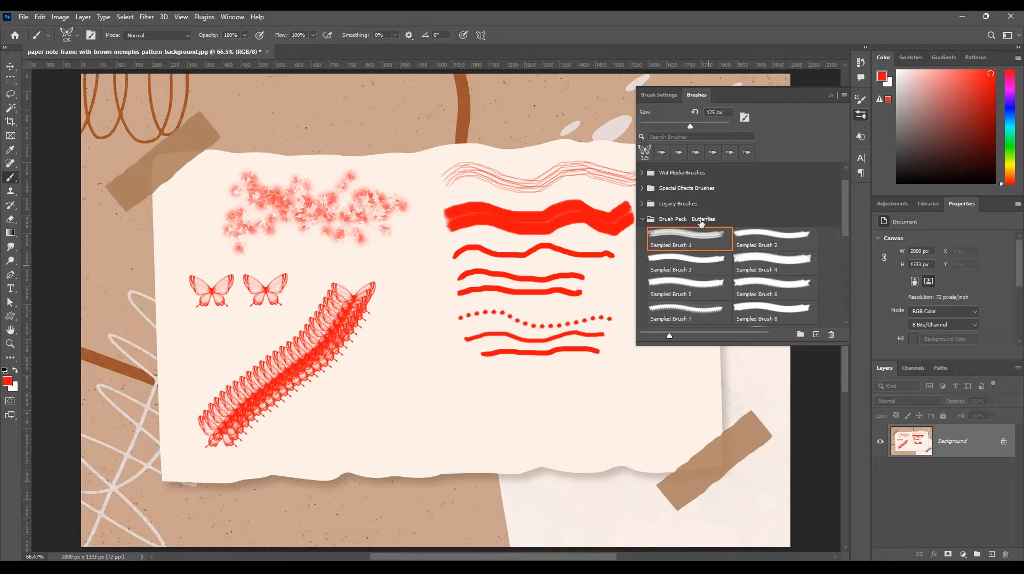
pyautogui.click(642, 221)
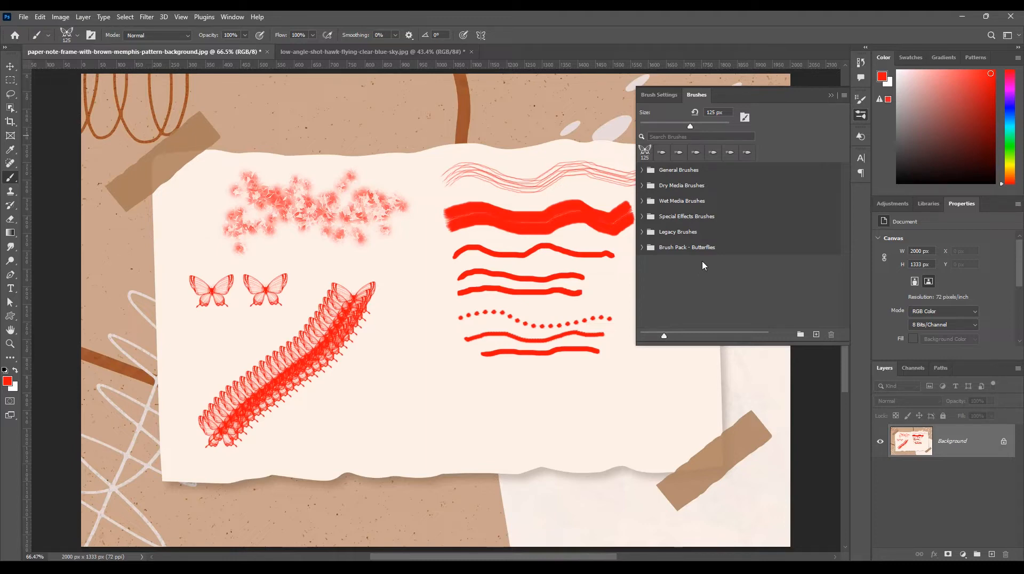
pyautogui.click(863, 115)
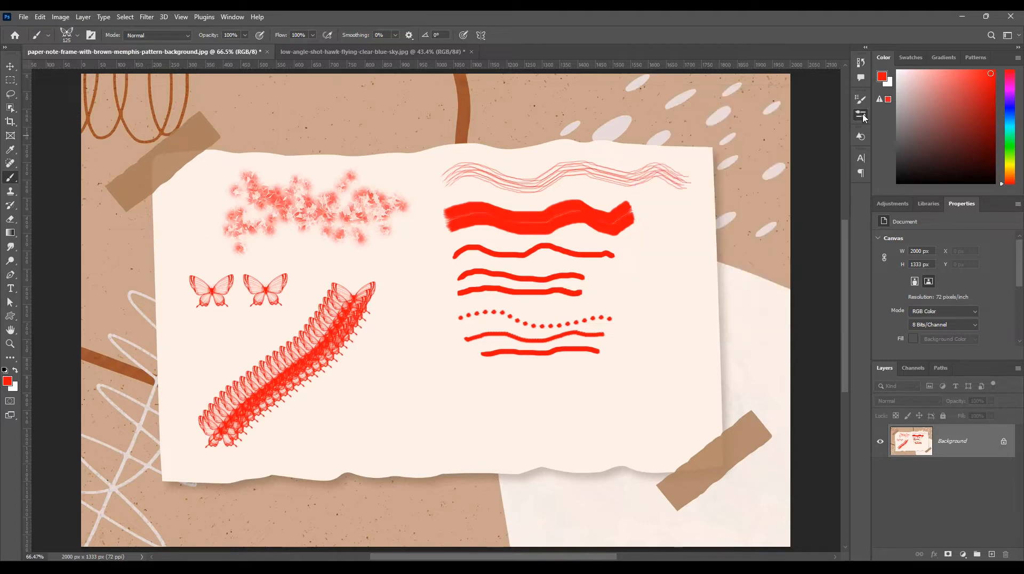
# In the hawk image, select the bird with the Object Selection tool and copy it to a new layer.
pyautogui.click(417, 52)
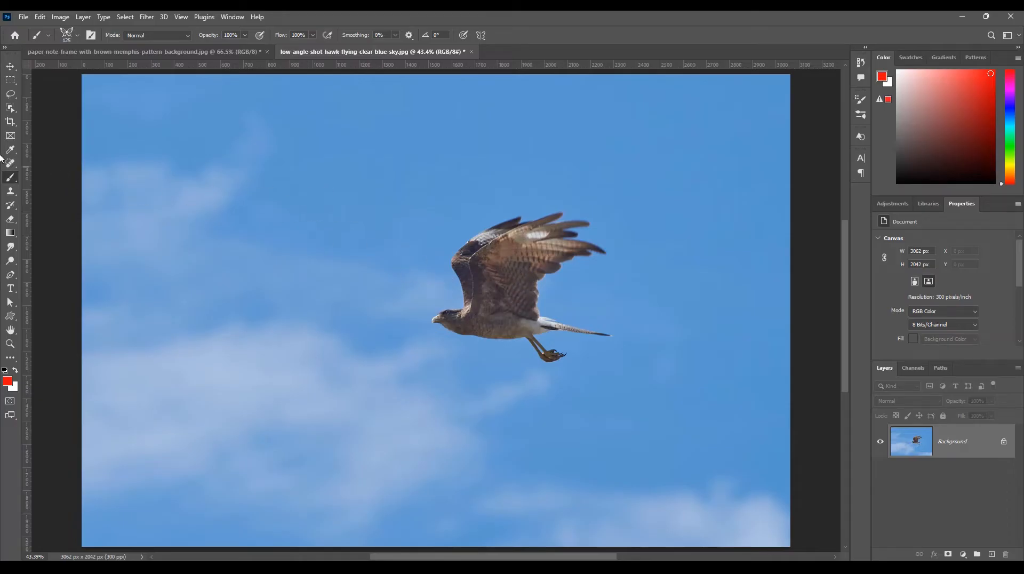
pyautogui.click(10, 109)
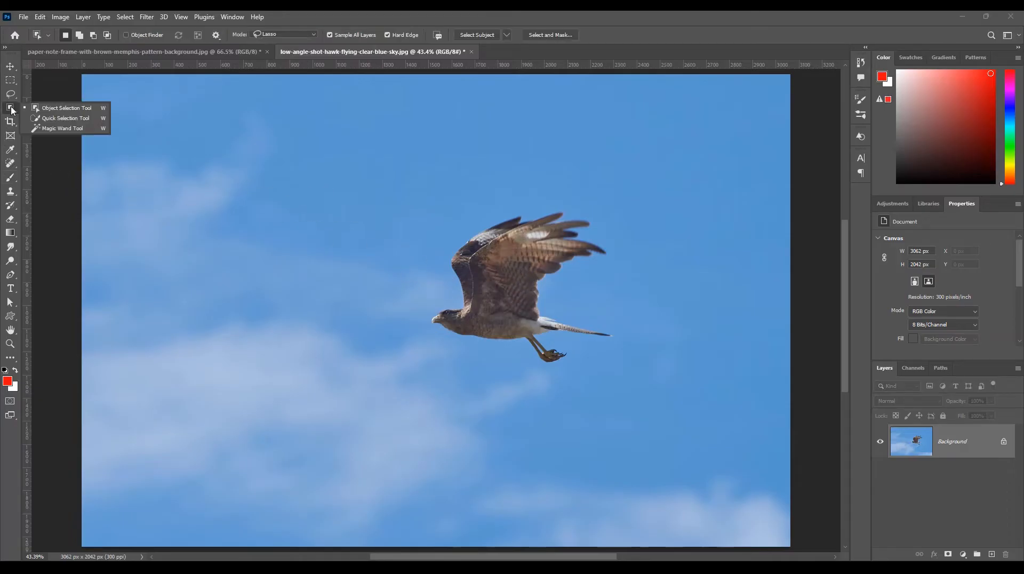
pyautogui.click(59, 109)
pyautogui.moveTo(445, 234)
pyautogui.mouseDown()
pyautogui.moveTo(571, 188)
pyautogui.moveTo(617, 217)
pyautogui.moveTo(618, 269)
pyautogui.moveTo(589, 293)
pyautogui.moveTo(632, 334)
pyautogui.moveTo(598, 377)
pyautogui.moveTo(493, 380)
pyautogui.moveTo(437, 367)
pyautogui.moveTo(408, 309)
pyautogui.moveTo(445, 242)
pyautogui.mouseUp()
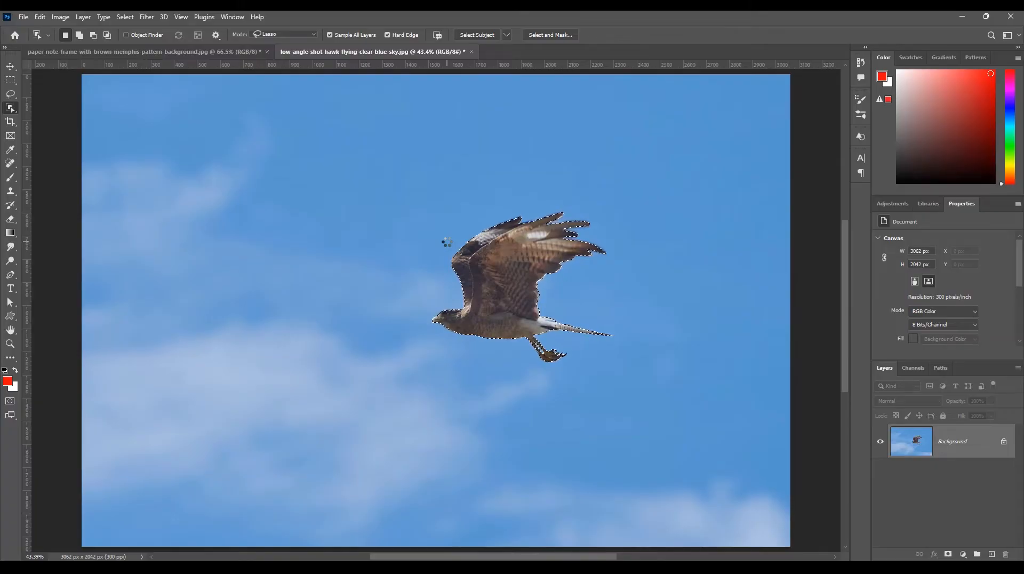
pyautogui.hotkey('ctrl', 'j')
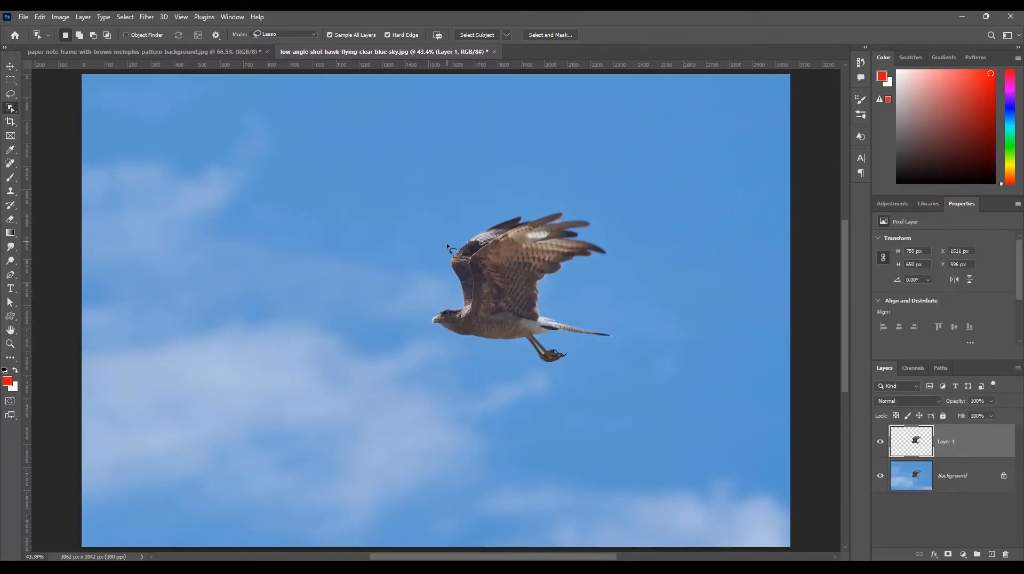
# Delete the Background layer so only the cut-out hawk layer is left.
pyautogui.click(967, 480)
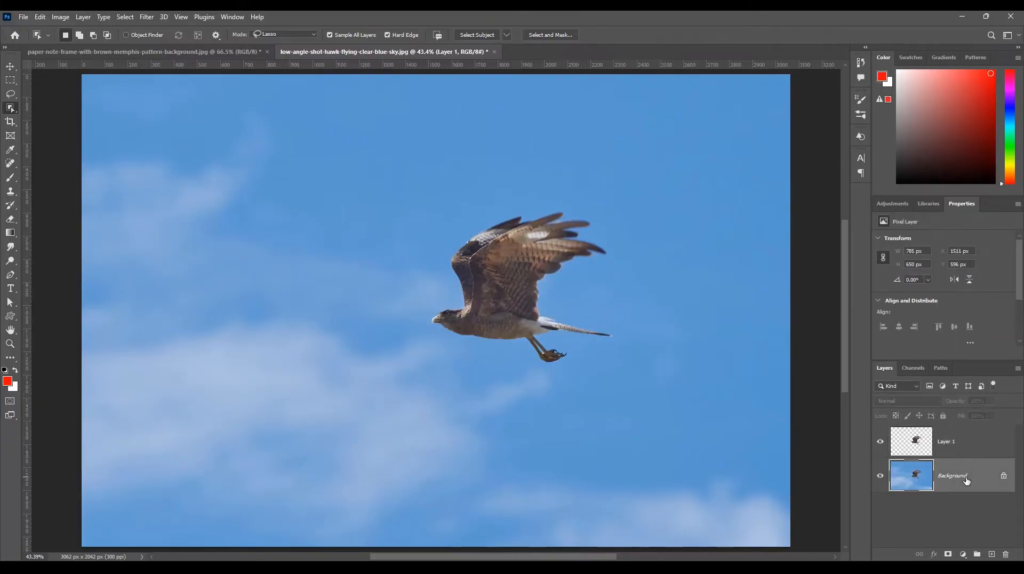
pyautogui.click(1006, 556)
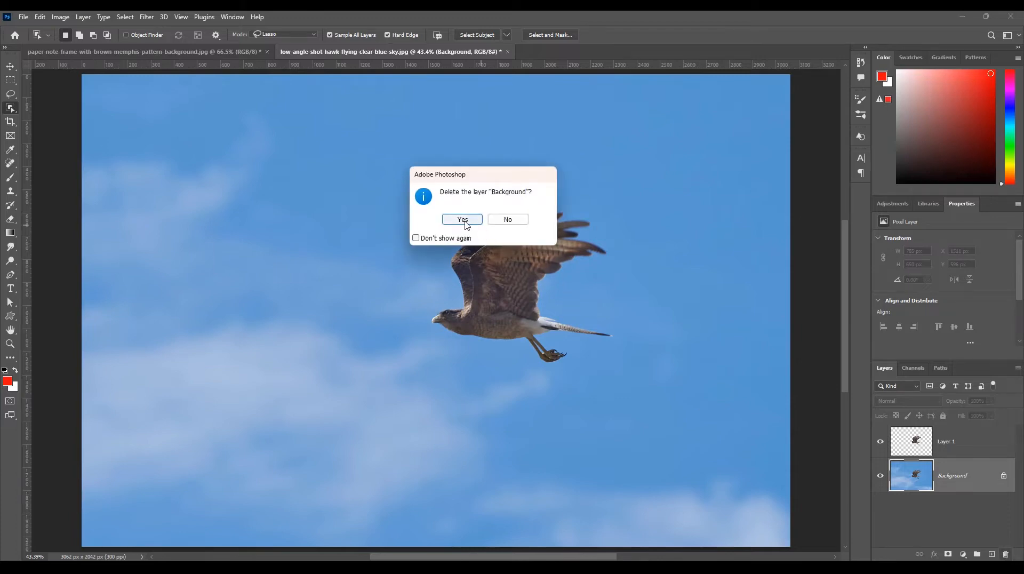
pyautogui.click(464, 218)
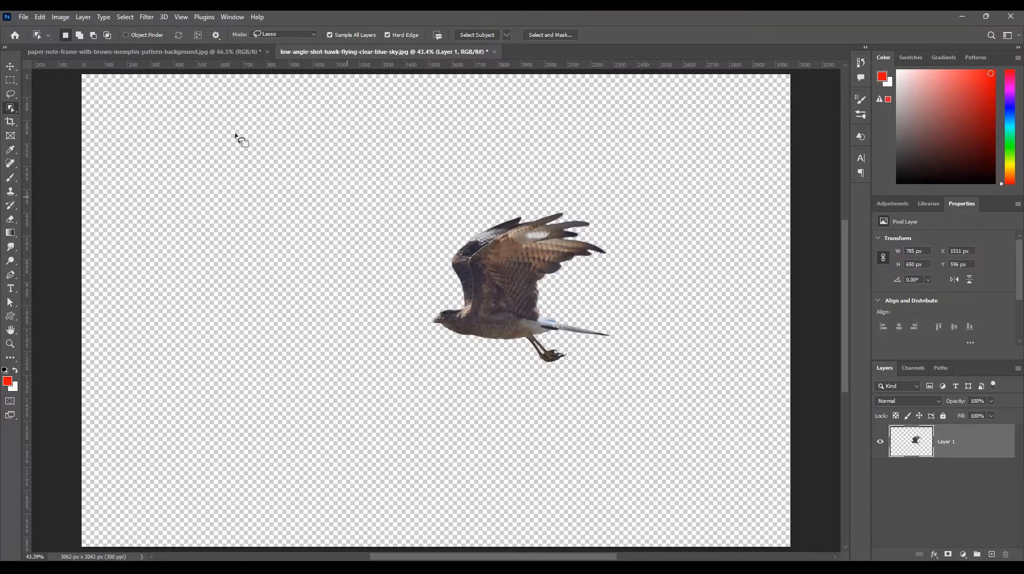
# Define the cut-out hawk as a brush preset named low-angle-shot-hawk-flying-clear-blue-sky.jpg, activate the Brush tool and show the brush list.
pyautogui.click(44, 19)
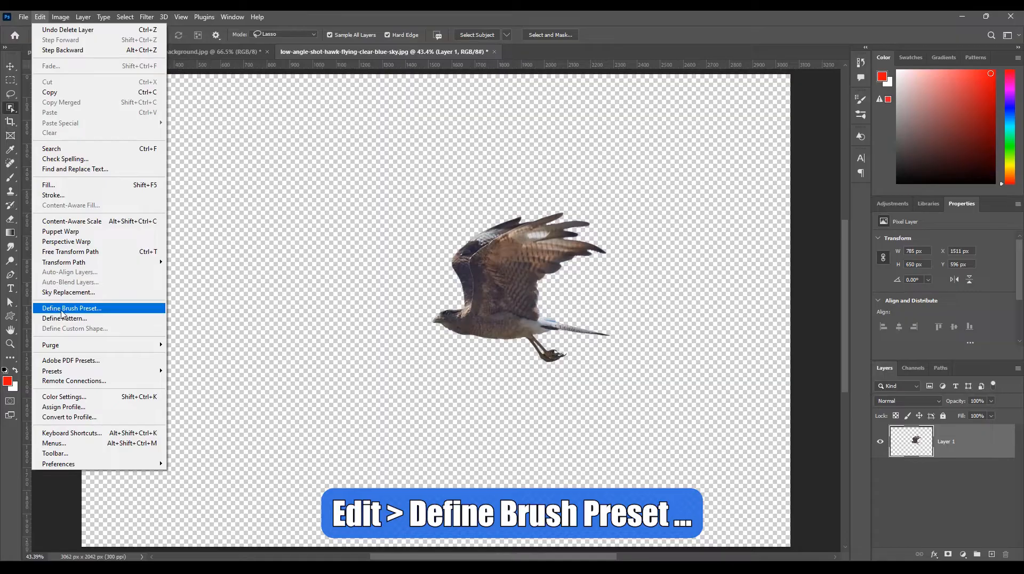
pyautogui.click(81, 311)
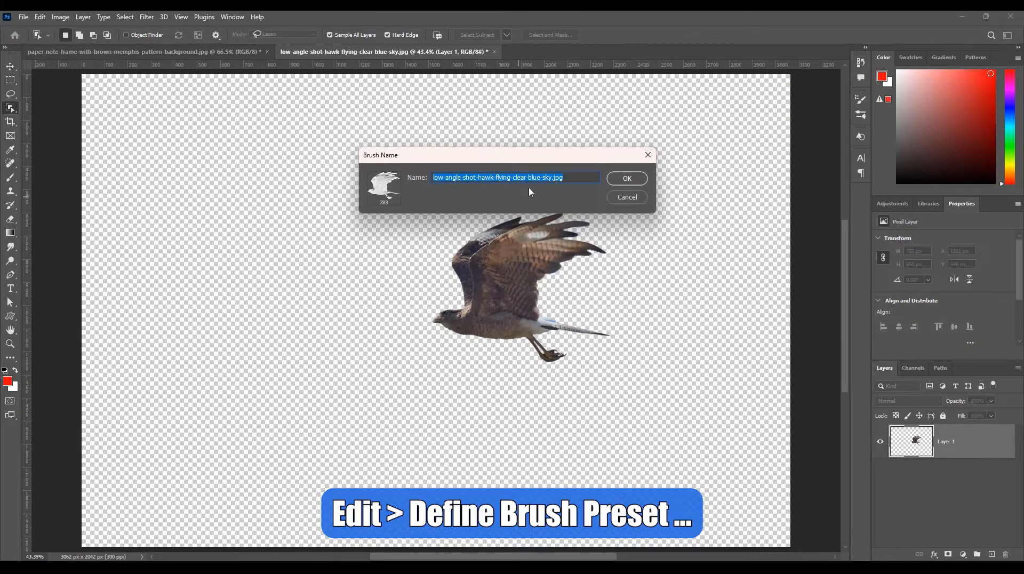
pyautogui.click(626, 178)
pyautogui.press('b')
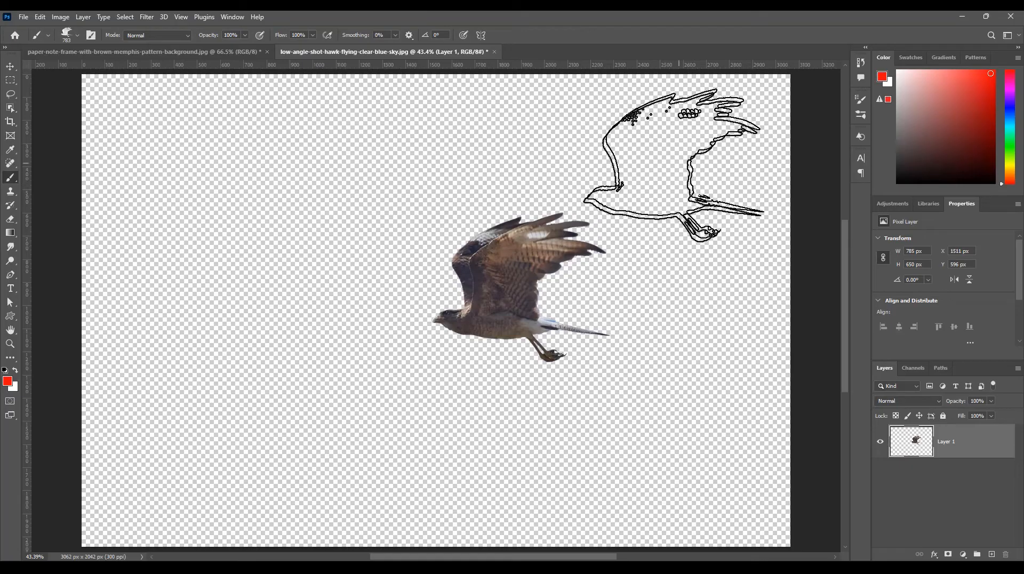
pyautogui.click(860, 115)
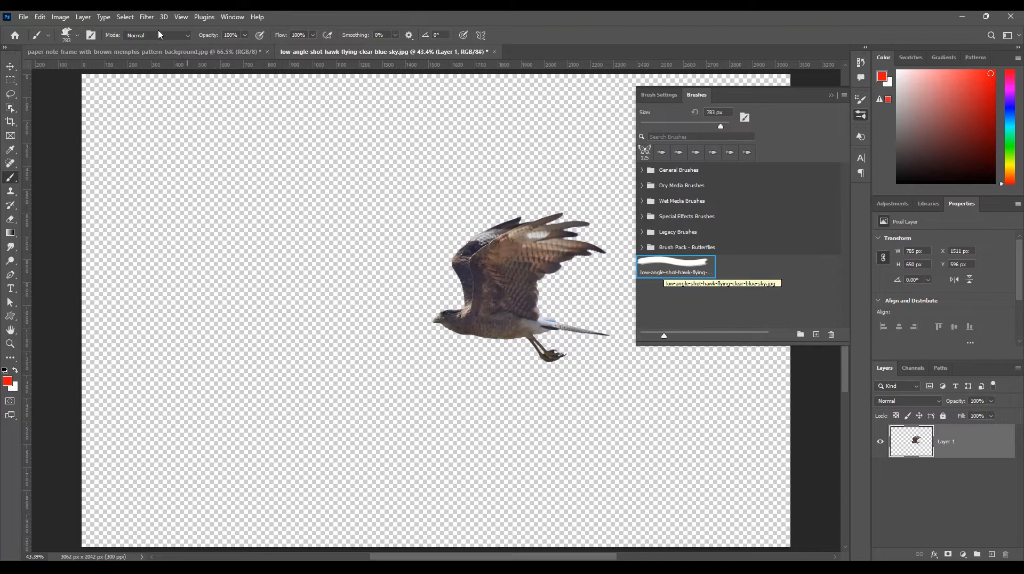
# In the paper-note image, set the hawk brush size to 221 px and stamp two red hawks below the wavy strokes.
pyautogui.click(155, 52)
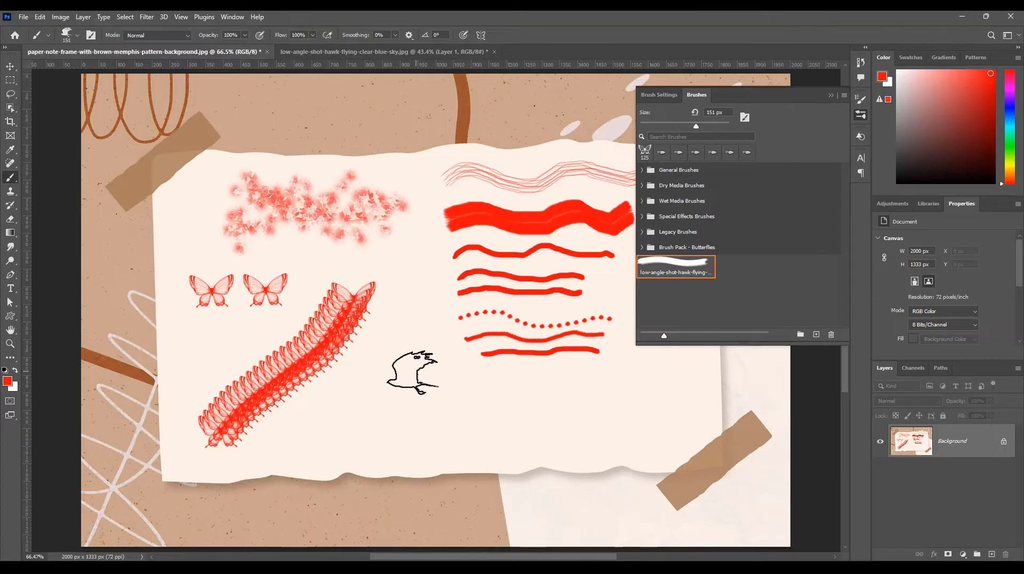
pyautogui.click(707, 126)
pyautogui.click(395, 390)
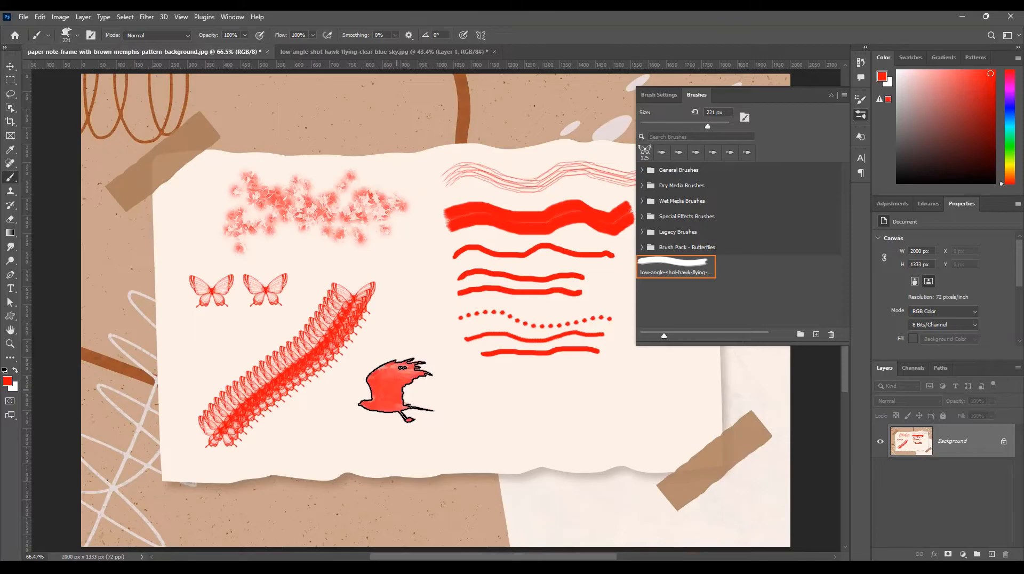
pyautogui.click(496, 398)
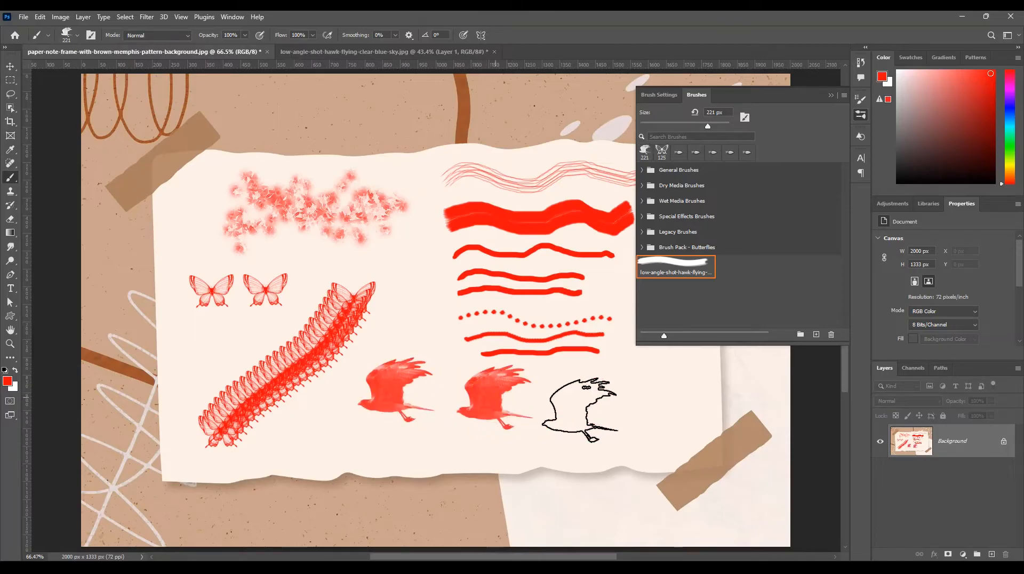
# Change the foreground color to blue and stamp a third hawk beside the two red ones.
pyautogui.click(8, 382)
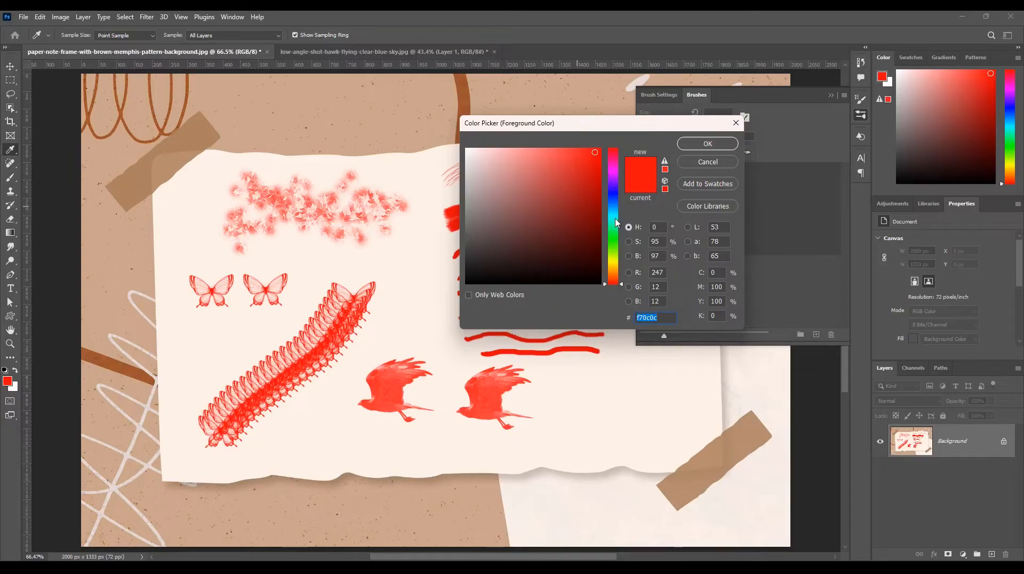
pyautogui.click(616, 199)
pyautogui.click(708, 143)
pyautogui.press('b')
pyautogui.click(598, 397)
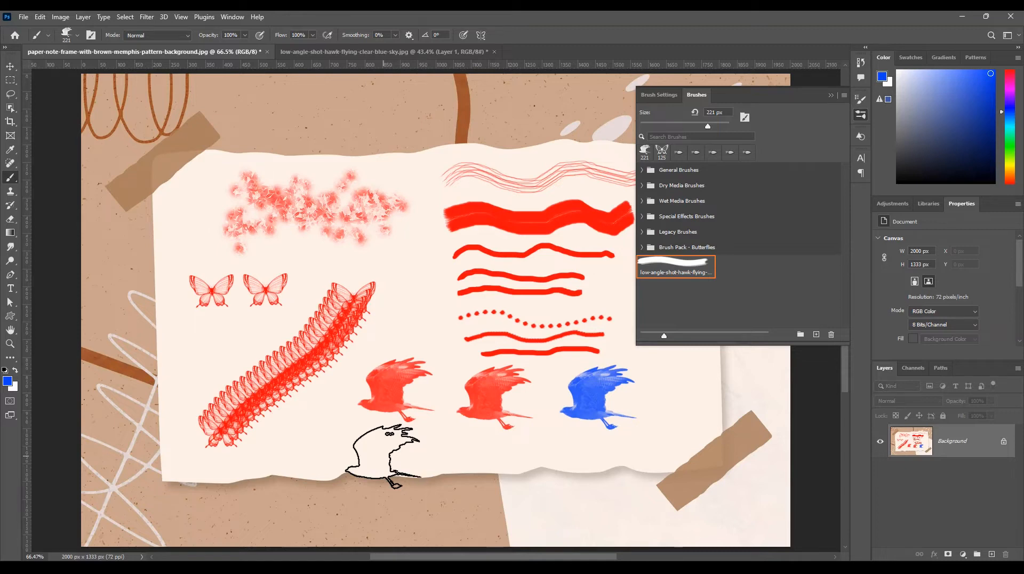
# Close the brush list and revert the paper-note image to its saved state.
pyautogui.click(861, 115)
pyautogui.press('F12')
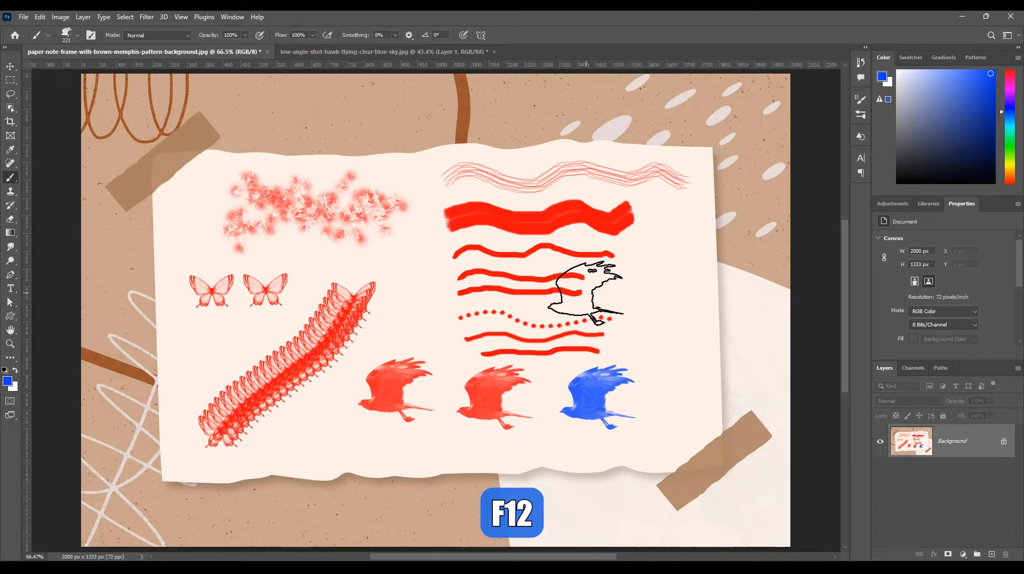
# Switch to the Mixer Brush tool and set its brush size to 78 px.
pyautogui.rightClick(12, 181)
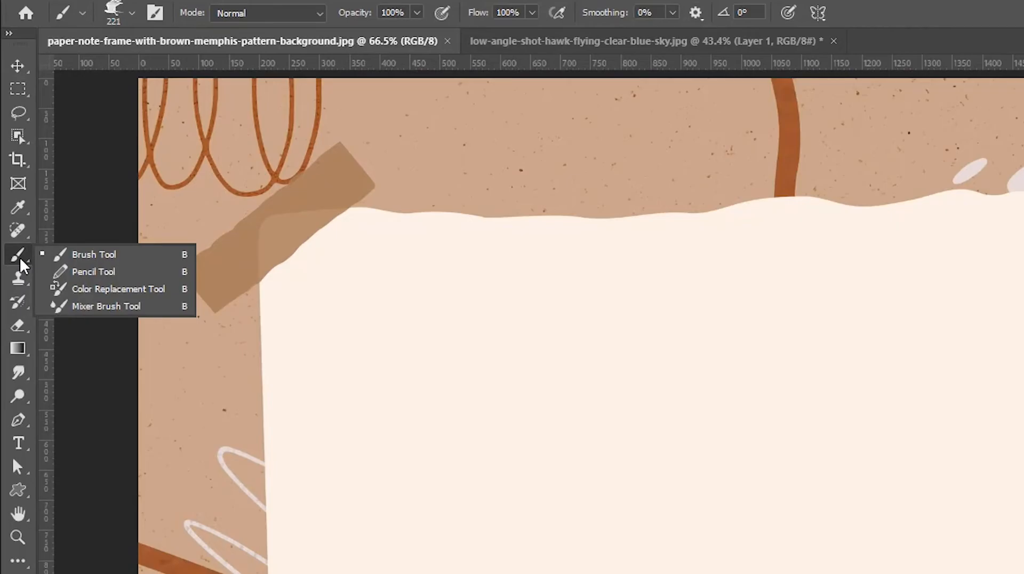
pyautogui.click(101, 314)
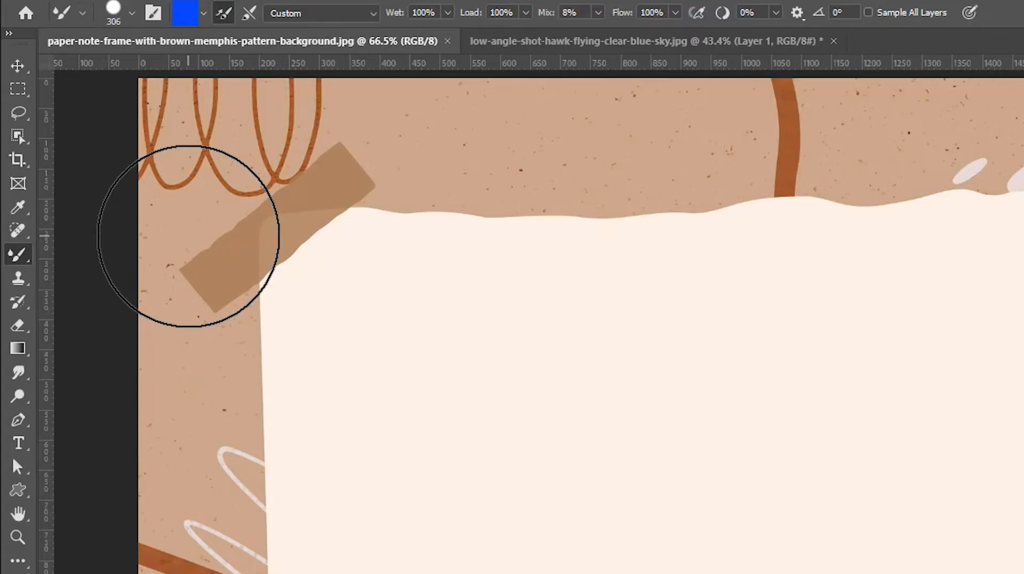
pyautogui.click(133, 14)
pyautogui.click(147, 69)
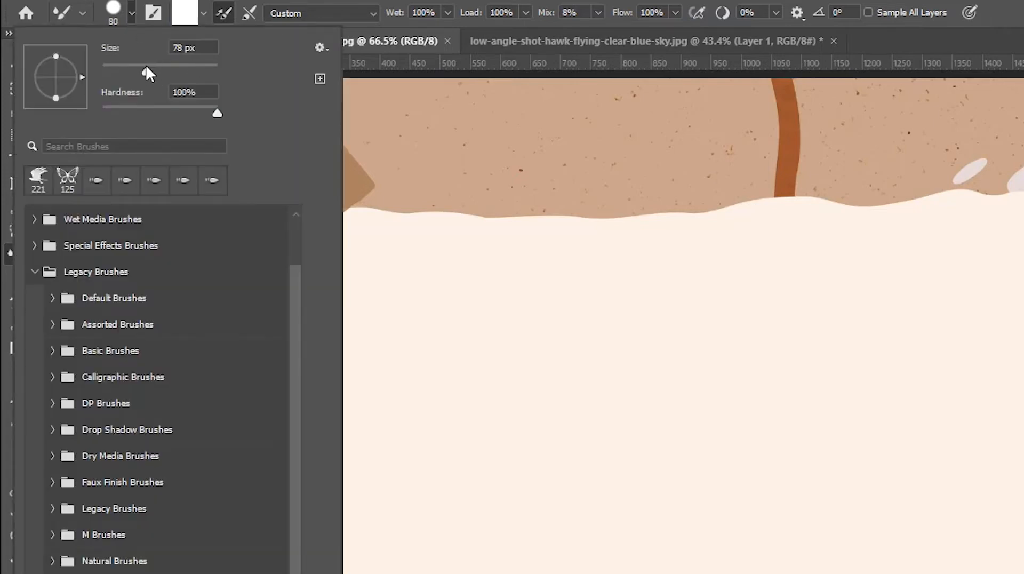
pyautogui.click(132, 13)
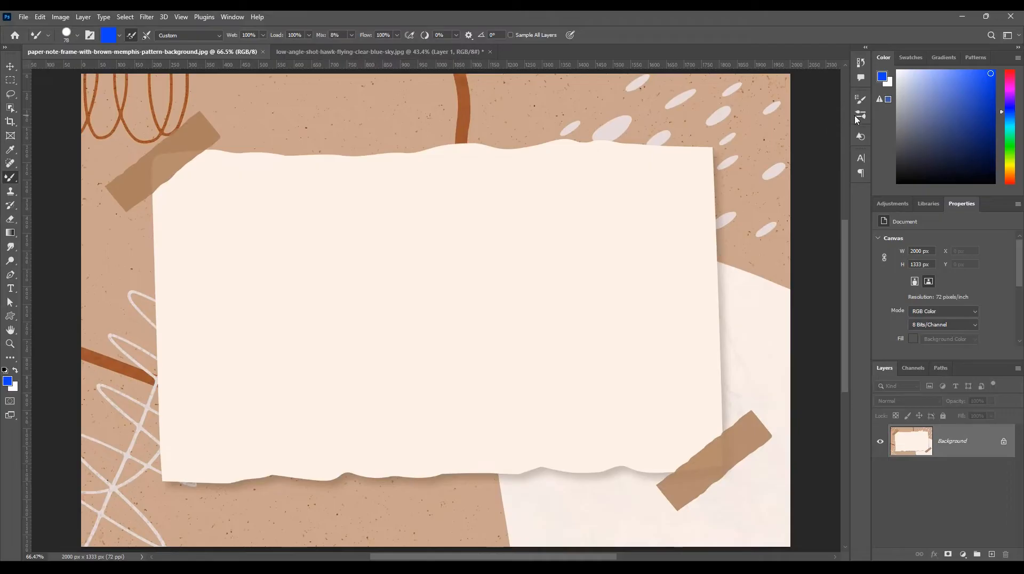
# Expand the Wet Media Brushes group, enlarge the brush previews and examine which tool symbol each brush carries.
pyautogui.click(857, 117)
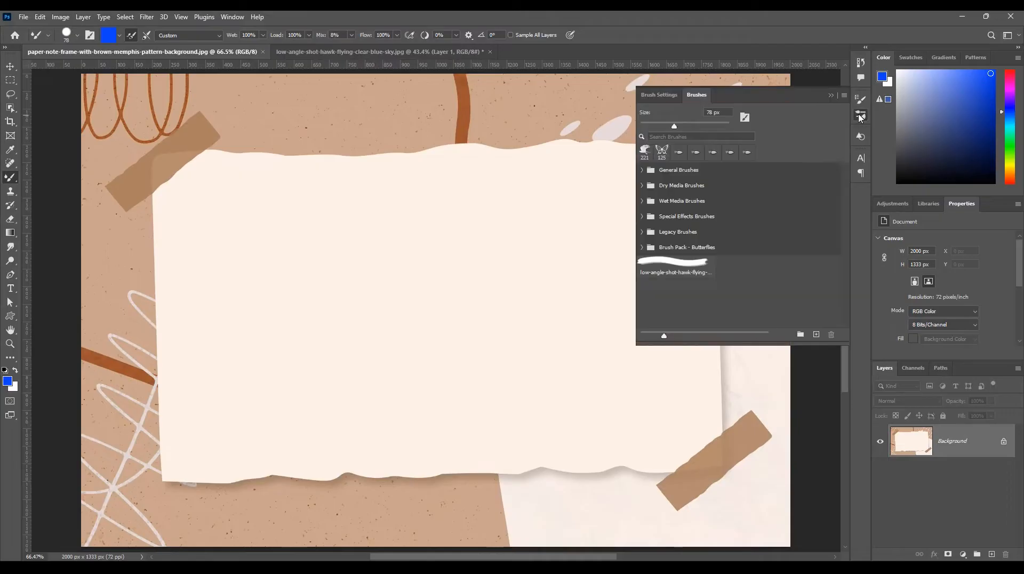
pyautogui.click(641, 201)
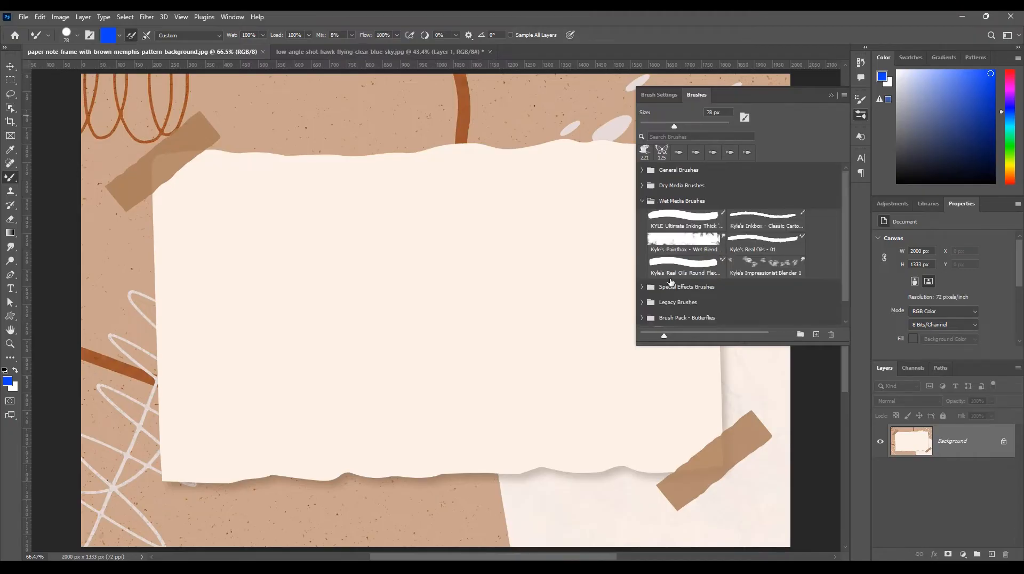
pyautogui.moveTo(664, 335); pyautogui.dragTo(754, 354)
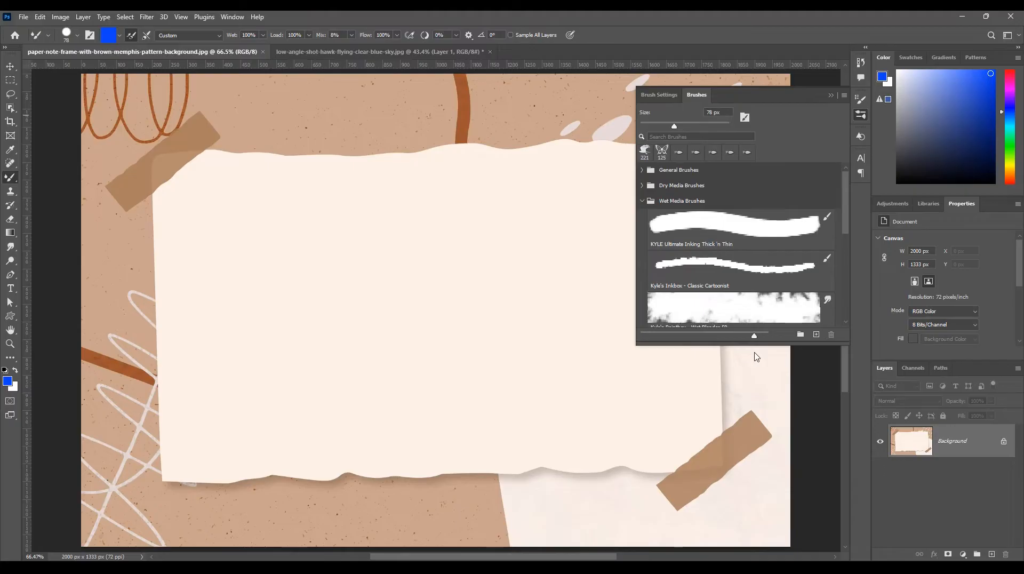
pyautogui.moveTo(847, 216); pyautogui.dragTo(849, 239)
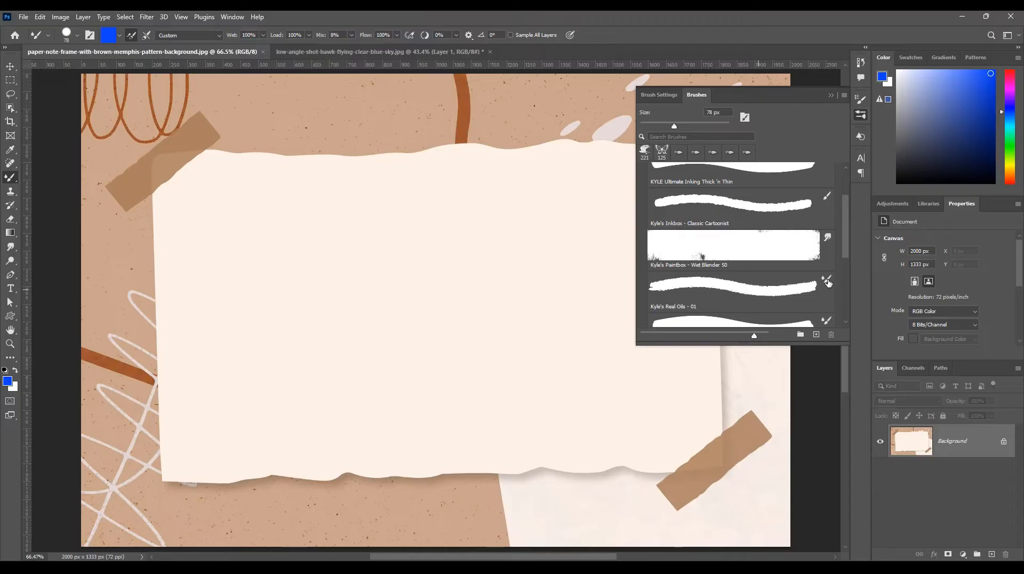
pyautogui.rightClick(11, 180)
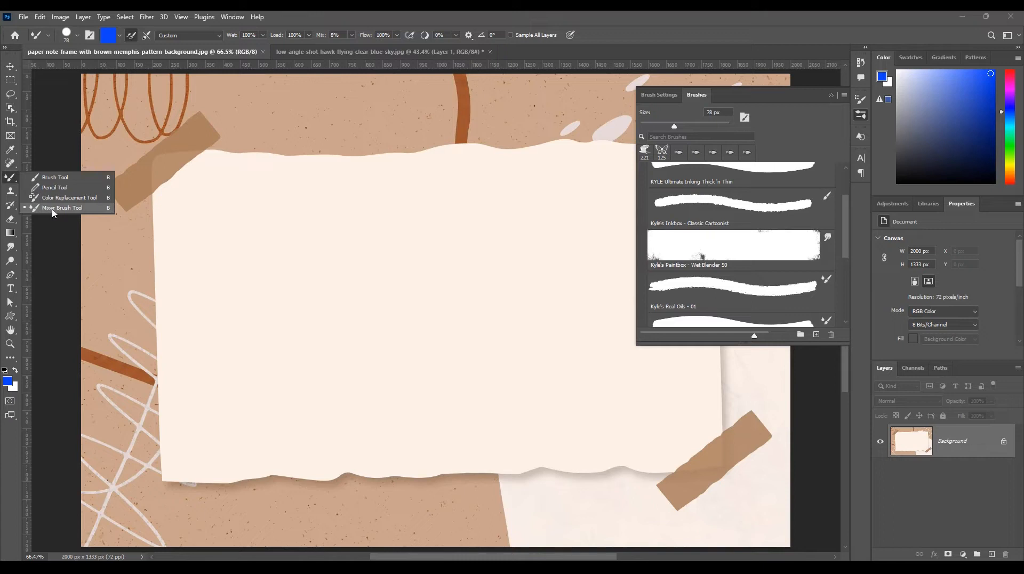
pyautogui.moveTo(846, 241); pyautogui.dragTo(847, 260)
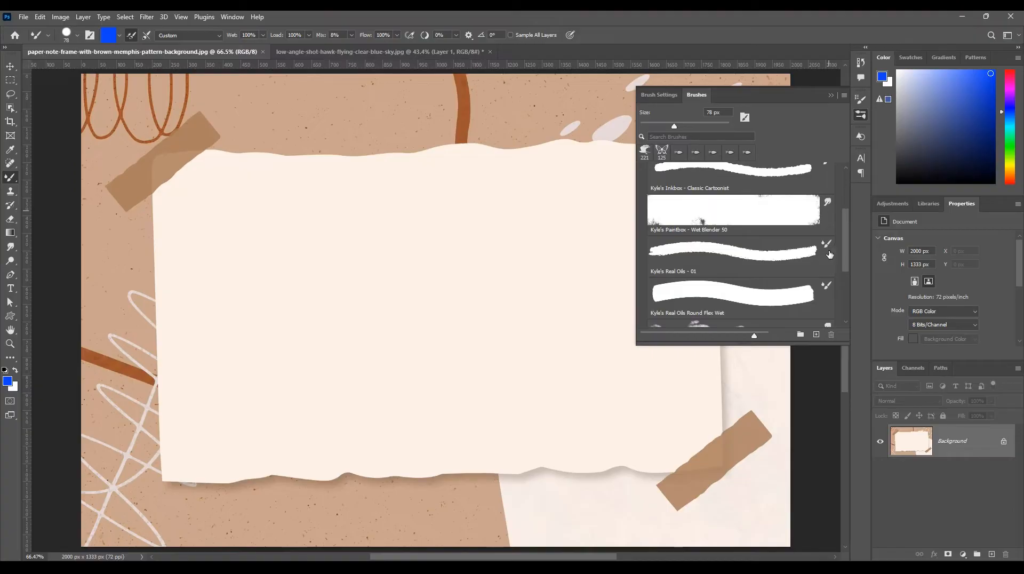
pyautogui.scroll(2, 828, 251)
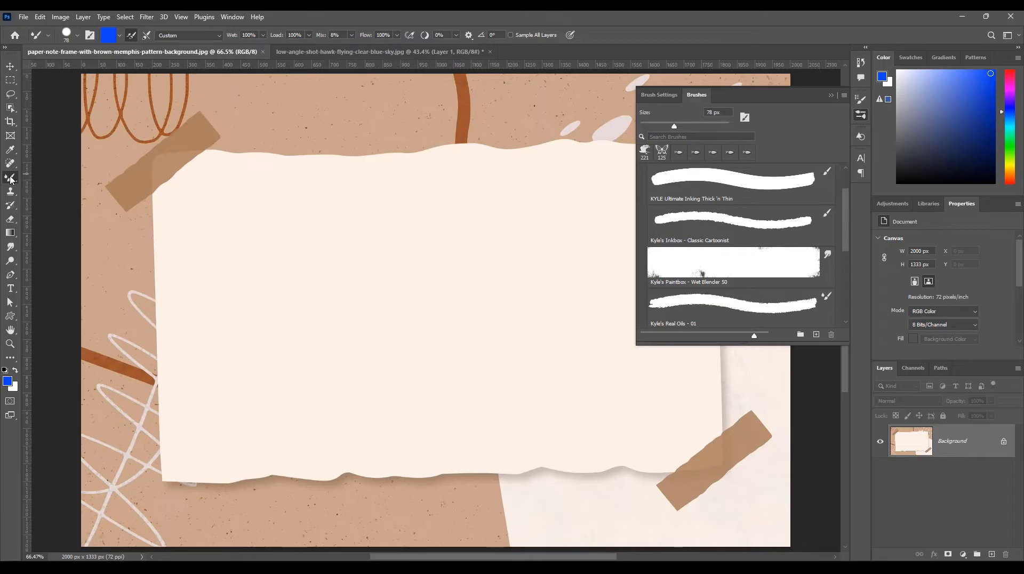
# Choose Kyle's Inkbox - Classic Cartoonist, check the active tool in the brush tool group, and choose Kyle's Real Oils - 01.
pyautogui.click(748, 216)
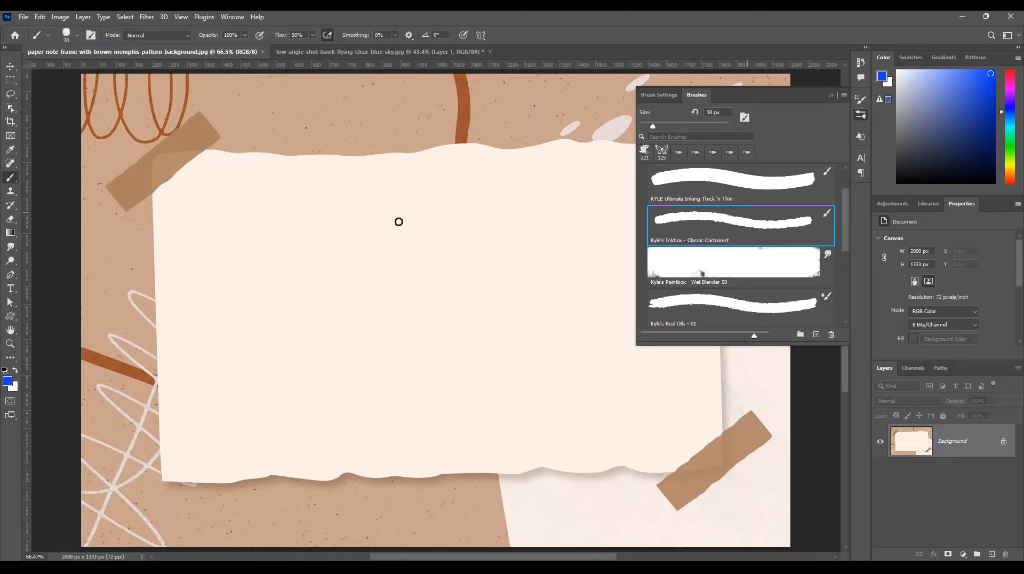
pyautogui.rightClick(9, 183)
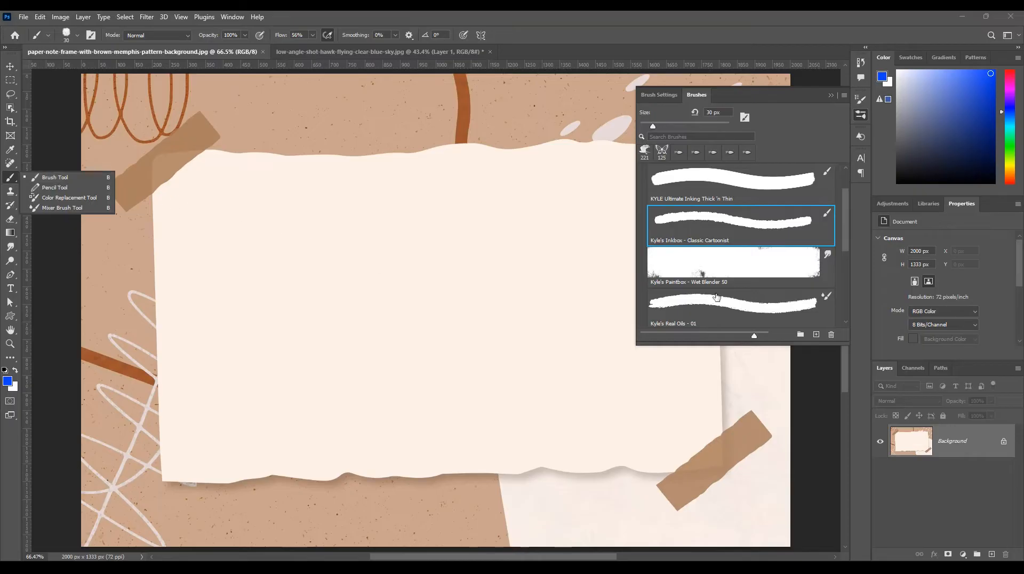
pyautogui.click(818, 303)
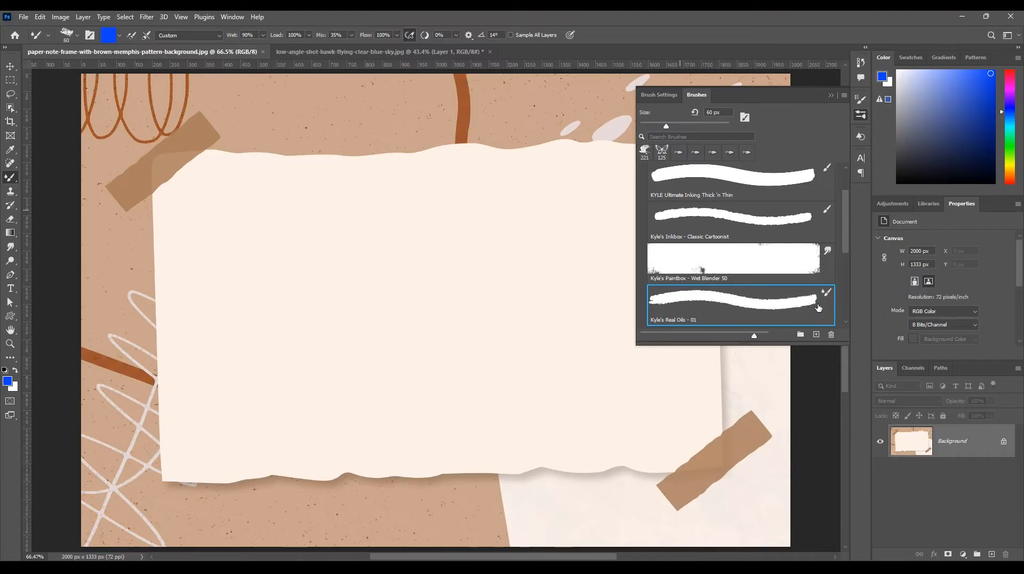
# Collapse Wet Media Brushes, look through the General Brushes group for tool symbols, and collapse it again.
pyautogui.scroll(-1, 849, 234)
pyautogui.scroll(3, 845, 213)
pyautogui.scroll(1, 844, 193)
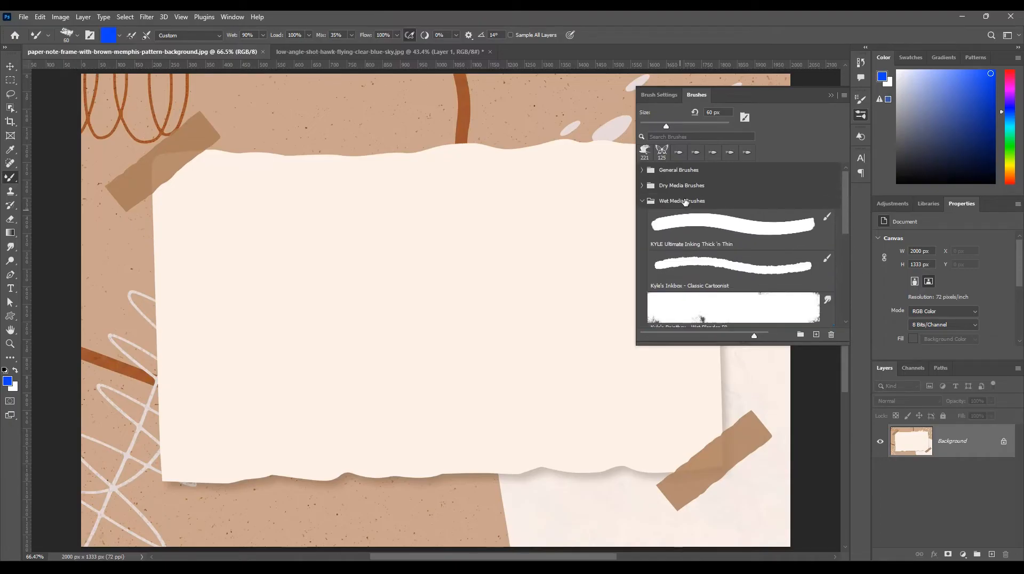
pyautogui.click(643, 201)
pyautogui.click(642, 170)
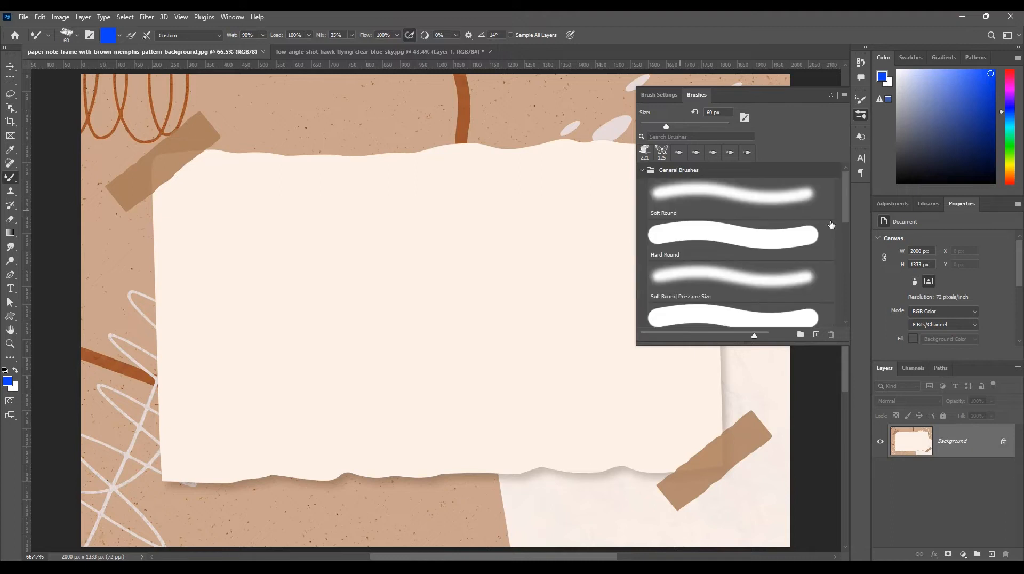
pyautogui.scroll(-2, 845, 211)
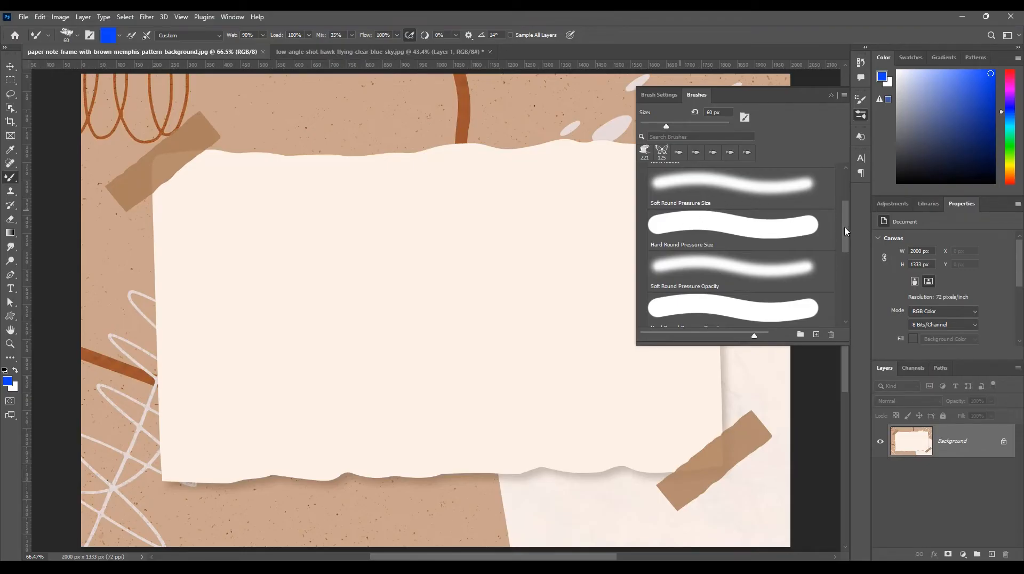
pyautogui.moveTo(845, 227); pyautogui.dragTo(848, 215)
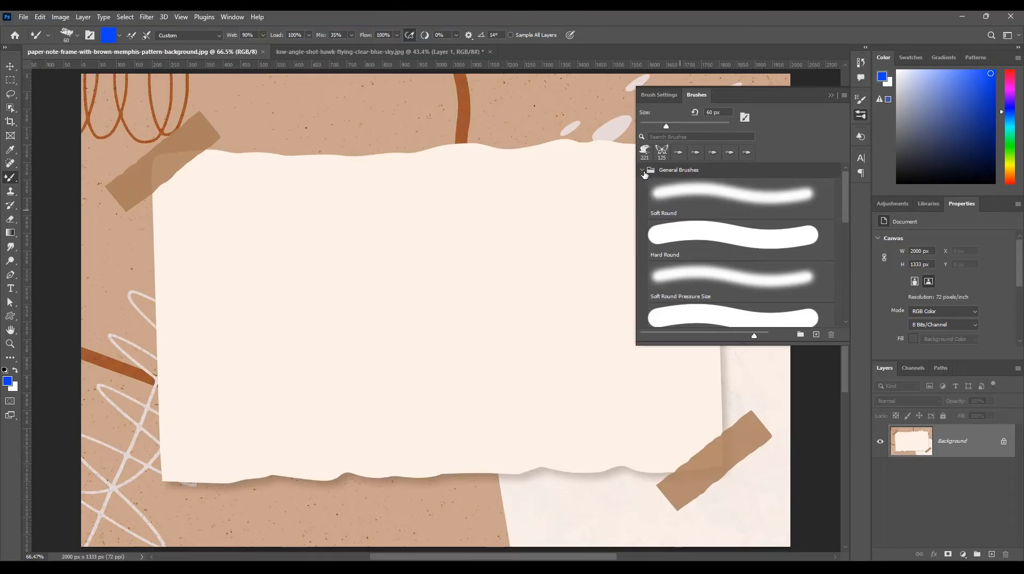
pyautogui.click(642, 170)
# Choose the Kyle's Real Oils Round Flex Wet mixer brush from the Wet Media Brushes group and close the brush list.
pyautogui.click(644, 204)
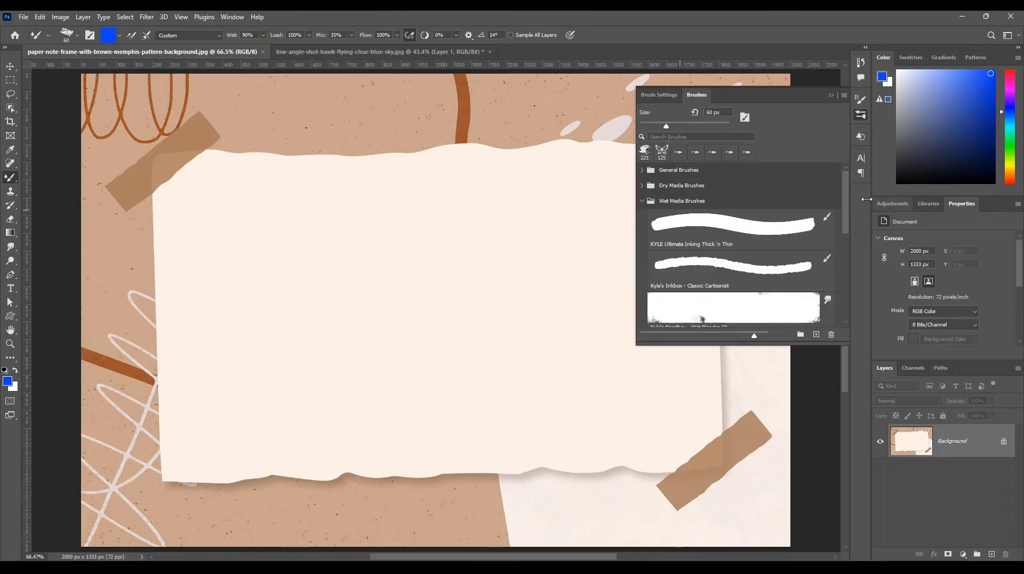
pyautogui.moveTo(843, 193); pyautogui.dragTo(849, 244)
pyautogui.click(734, 266)
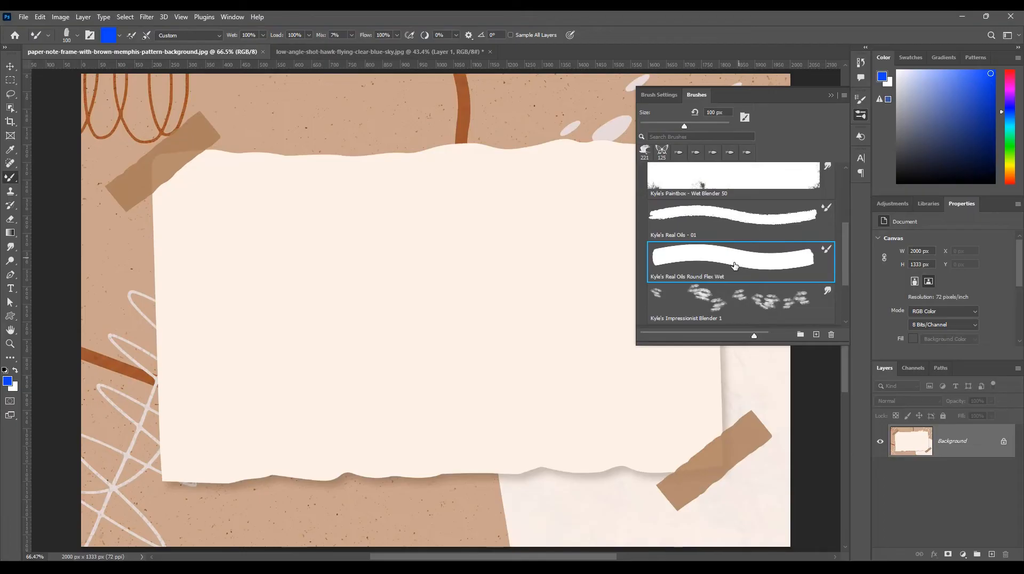
pyautogui.click(861, 117)
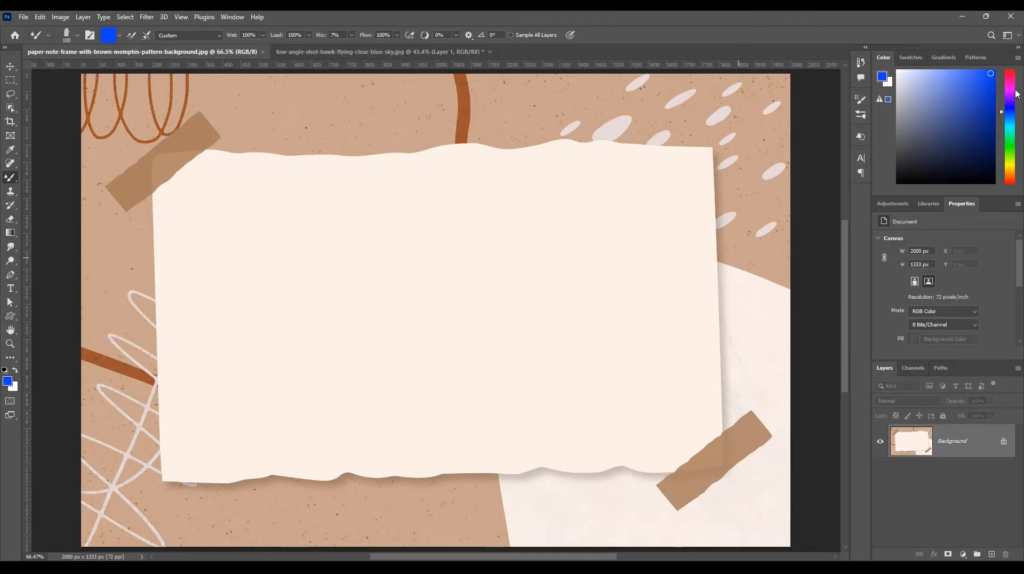
# Set the foreground color to red (ff0004) and paint a swirled oval blob near the paper's upper-left corner.
pyautogui.click(1012, 73)
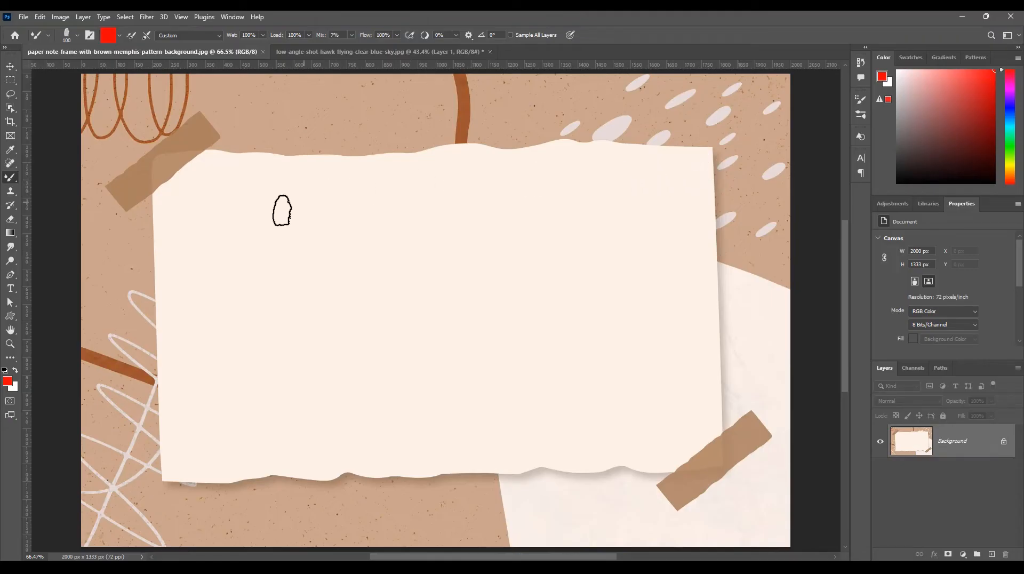
pyautogui.moveTo(192, 215)
pyautogui.mouseDown()
pyautogui.moveTo(219, 193)
pyautogui.moveTo(253, 197)
pyautogui.moveTo(271, 212)
pyautogui.moveTo(262, 224)
pyautogui.moveTo(216, 214)
pyautogui.moveTo(212, 230)
pyautogui.moveTo(253, 240)
pyautogui.moveTo(234, 212)
pyautogui.moveTo(188, 234)
pyautogui.moveTo(215, 254)
pyautogui.moveTo(259, 249)
pyautogui.moveTo(261, 226)
pyautogui.moveTo(208, 192)
pyautogui.moveTo(168, 221)
pyautogui.moveTo(254, 260)
pyautogui.moveTo(278, 212)
pyautogui.mouseUp()
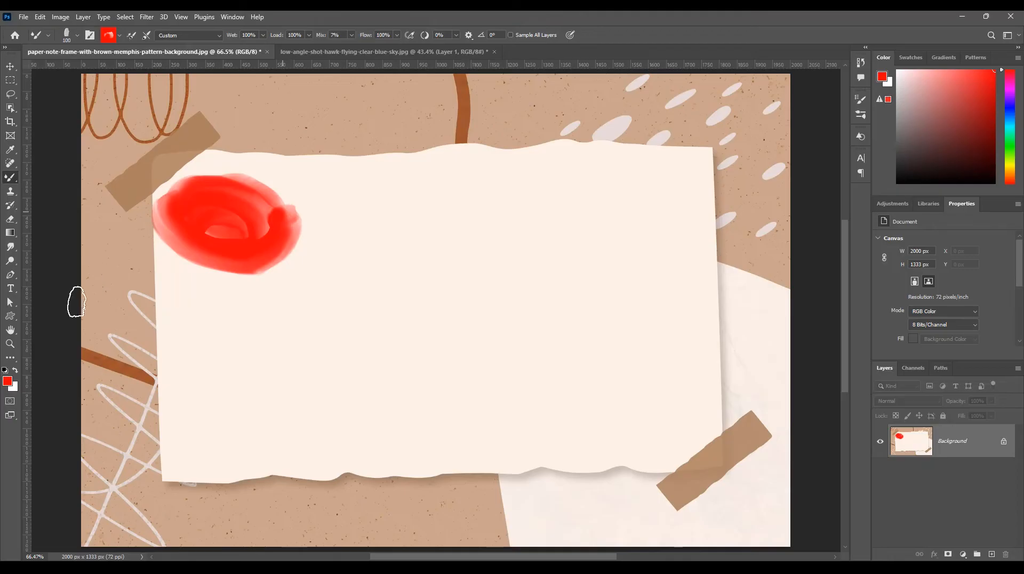
# Set the foreground color to yellow (ffea00) and the mixer brush size to 59 px.
pyautogui.click(8, 381)
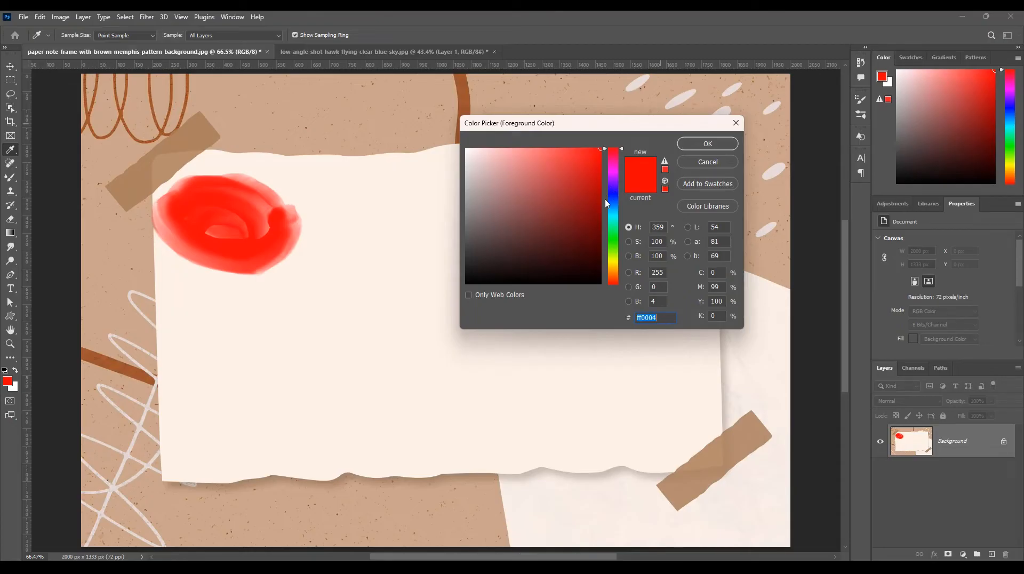
pyautogui.click(613, 263)
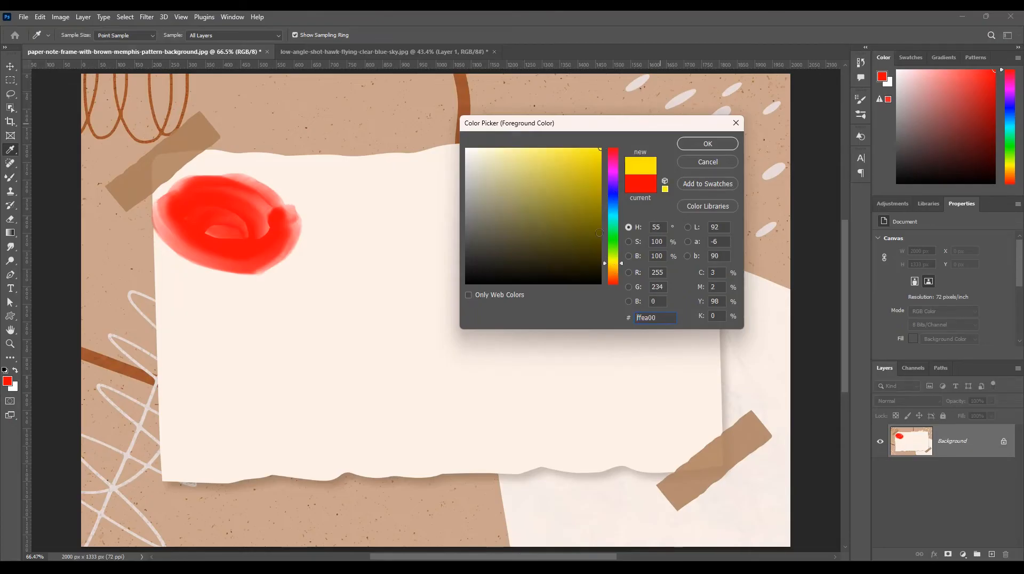
pyautogui.click(708, 144)
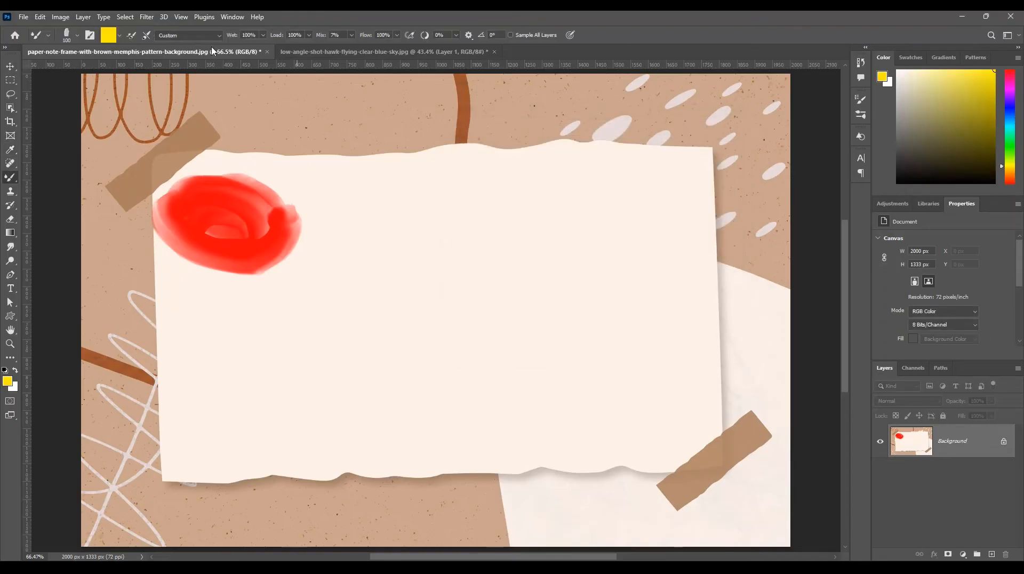
pyautogui.click(78, 36)
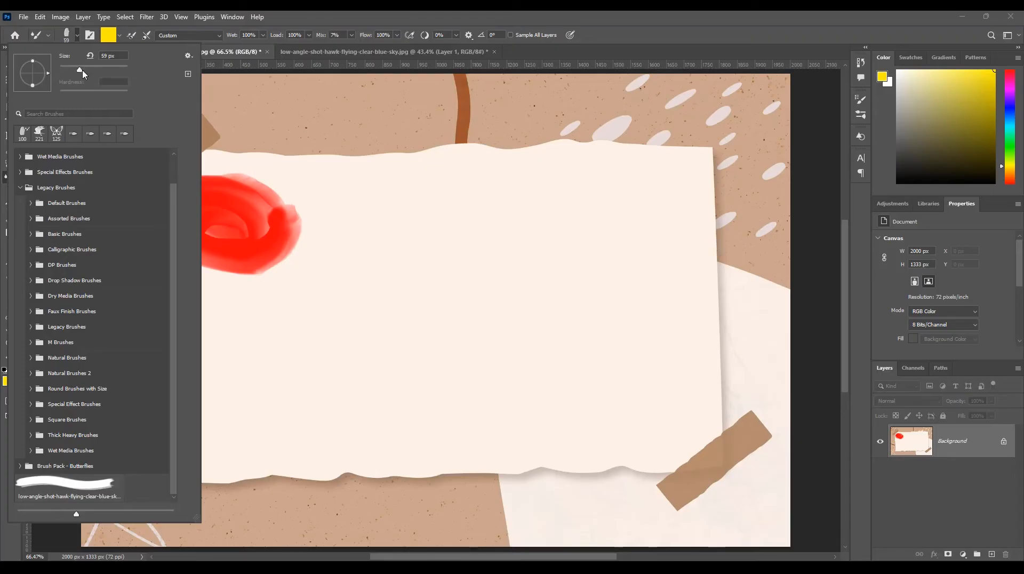
pyautogui.click(76, 39)
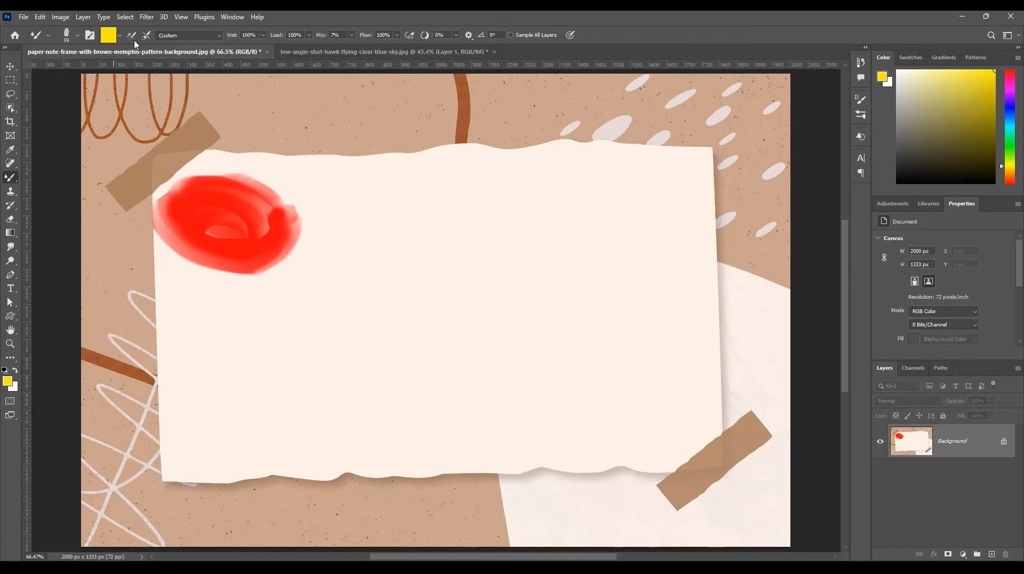
# Try painting a yellow swirl inside the red blob and a short diagonal stroke beneath it, and undo both.
pyautogui.moveTo(217, 222)
pyautogui.mouseDown()
pyautogui.moveTo(241, 215)
pyautogui.moveTo(241, 228)
pyautogui.moveTo(215, 232)
pyautogui.moveTo(203, 219)
pyautogui.moveTo(239, 216)
pyautogui.moveTo(244, 233)
pyautogui.moveTo(224, 242)
pyautogui.moveTo(190, 232)
pyautogui.moveTo(183, 214)
pyautogui.moveTo(231, 205)
pyautogui.moveTo(256, 229)
pyautogui.mouseUp()
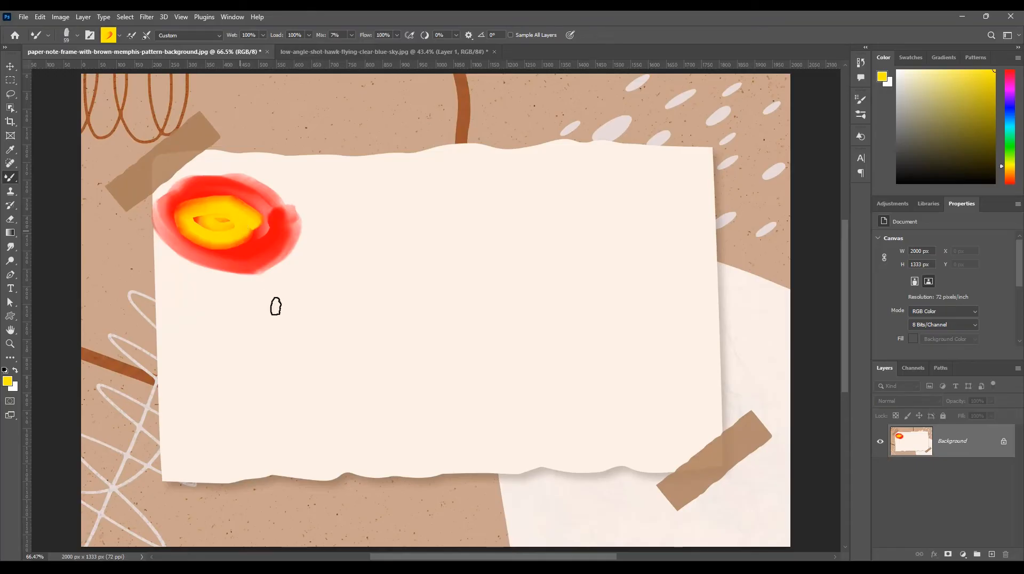
pyautogui.moveTo(279, 291)
pyautogui.mouseDown()
pyautogui.moveTo(219, 316)
pyautogui.moveTo(286, 293)
pyautogui.moveTo(282, 285)
pyautogui.mouseUp()
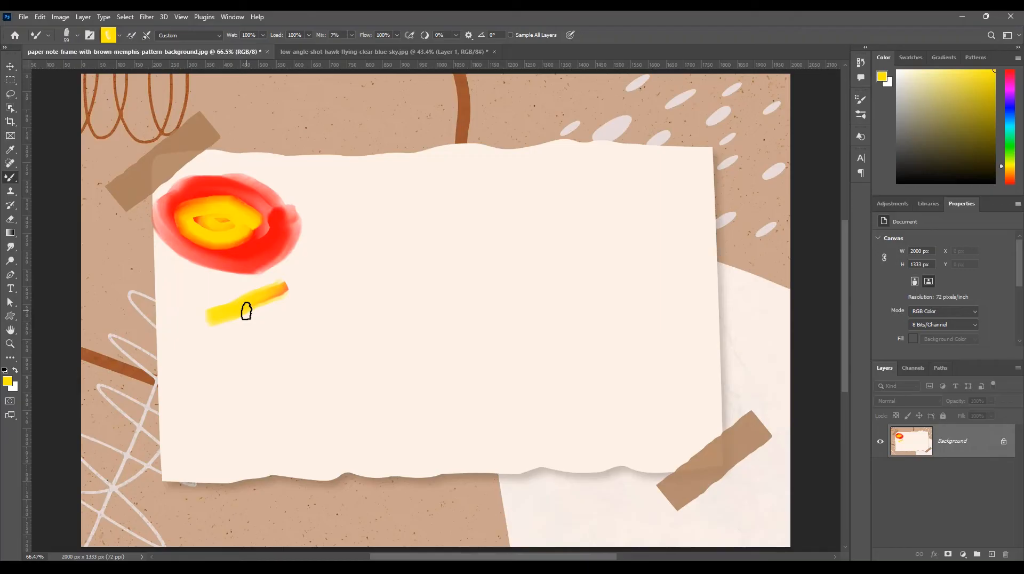
pyautogui.hotkey('ctrl', 'z')
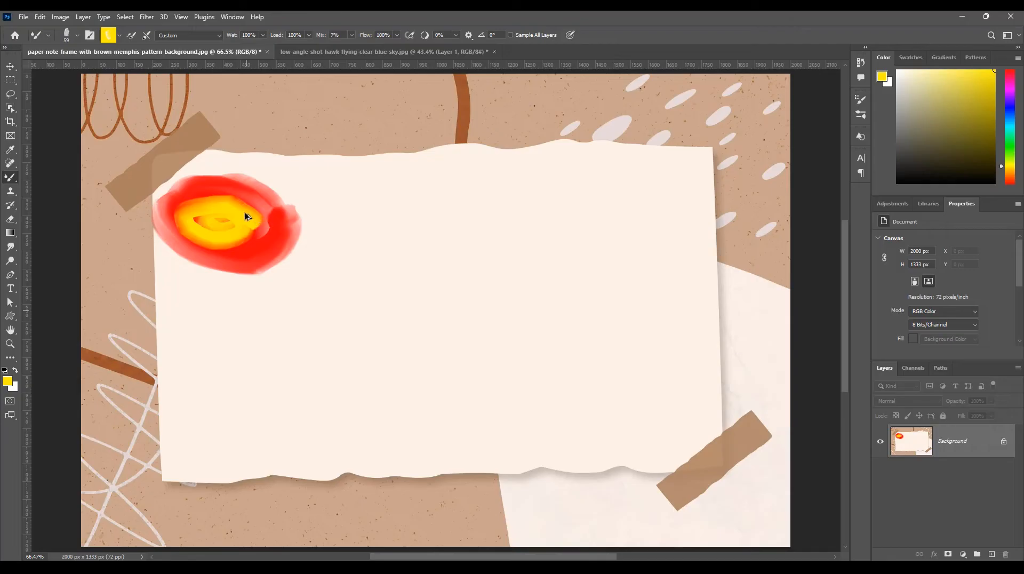
pyautogui.hotkey('ctrl', 'z')
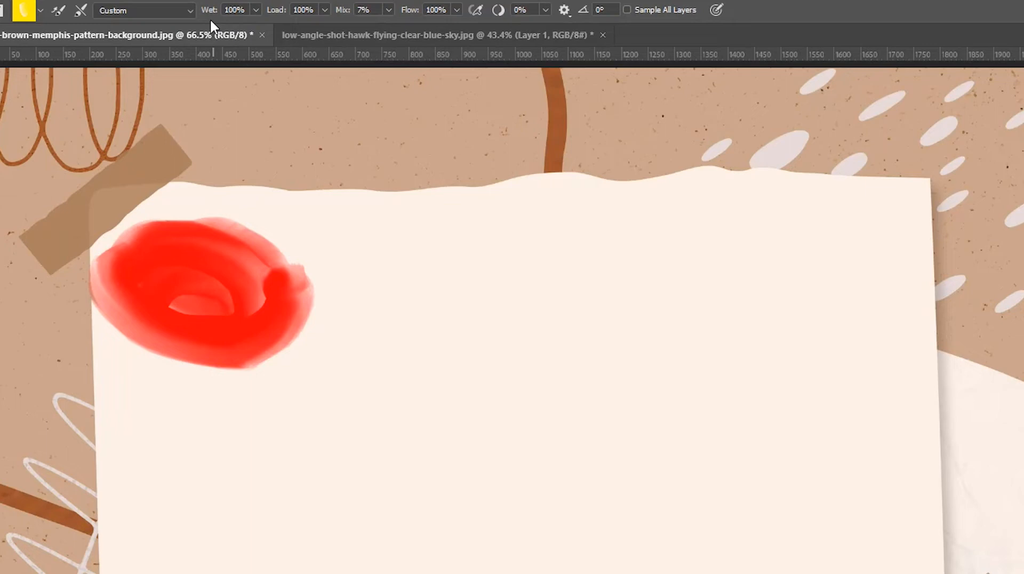
# Set Wet to 78%, Load to 53% and Mix to 54%, and paint a yellow swirl in the red blob plus a curved stroke beneath it.
pyautogui.click(257, 10)
pyautogui.click(323, 10)
pyautogui.click(323, 10)
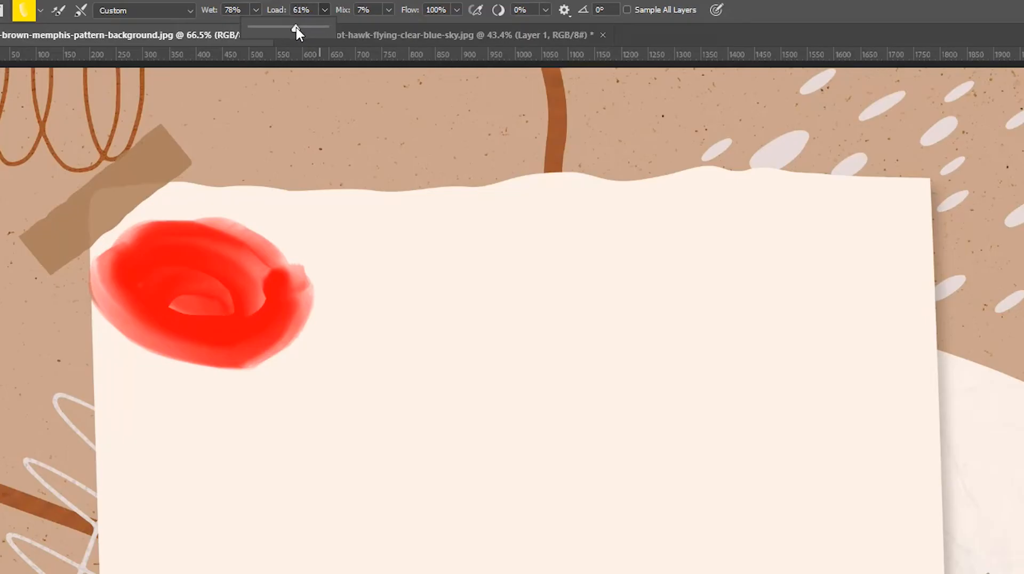
pyautogui.moveTo(297, 27); pyautogui.dragTo(294, 27)
pyautogui.click(388, 10)
pyautogui.moveTo(382, 27); pyautogui.dragTo(424, 27)
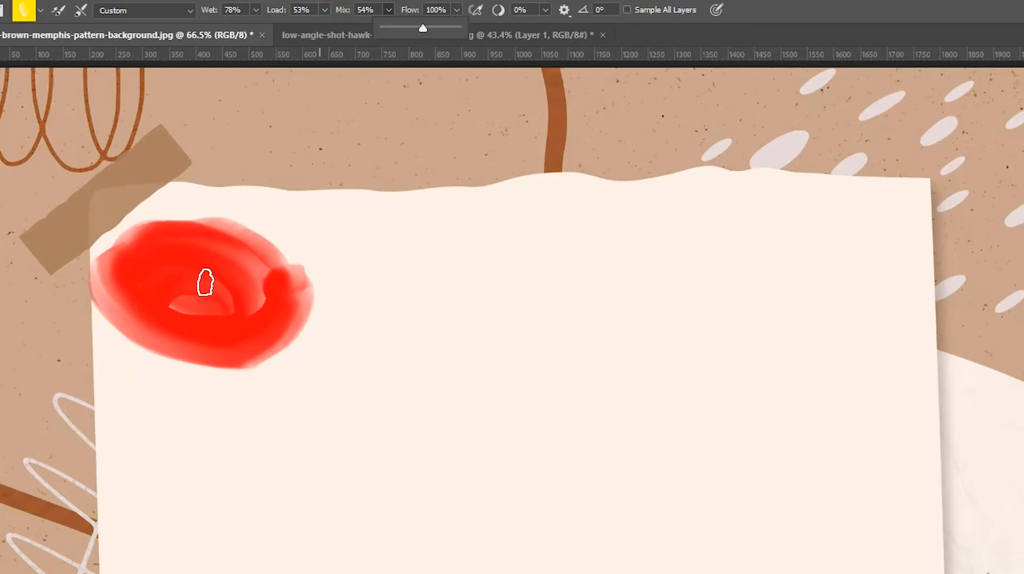
pyautogui.moveTo(201, 272)
pyautogui.mouseDown()
pyautogui.moveTo(169, 274)
pyautogui.moveTo(166, 296)
pyautogui.moveTo(205, 301)
pyautogui.moveTo(208, 271)
pyautogui.moveTo(154, 265)
pyautogui.moveTo(160, 310)
pyautogui.moveTo(201, 316)
pyautogui.moveTo(236, 296)
pyautogui.moveTo(194, 263)
pyautogui.moveTo(170, 294)
pyautogui.moveTo(199, 320)
pyautogui.moveTo(240, 311)
pyautogui.moveTo(232, 277)
pyautogui.moveTo(168, 261)
pyautogui.moveTo(127, 281)
pyautogui.moveTo(130, 308)
pyautogui.moveTo(236, 350)
pyautogui.moveTo(289, 315)
pyautogui.mouseUp()
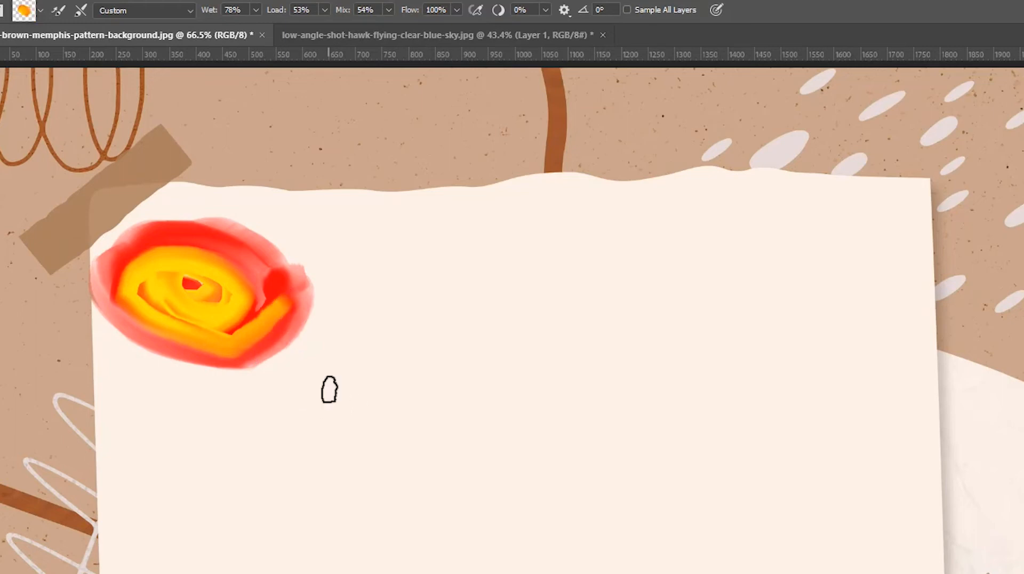
pyautogui.moveTo(330, 387)
pyautogui.mouseDown()
pyautogui.moveTo(286, 418)
pyautogui.moveTo(201, 448)
pyautogui.moveTo(344, 388)
pyautogui.mouseUp()
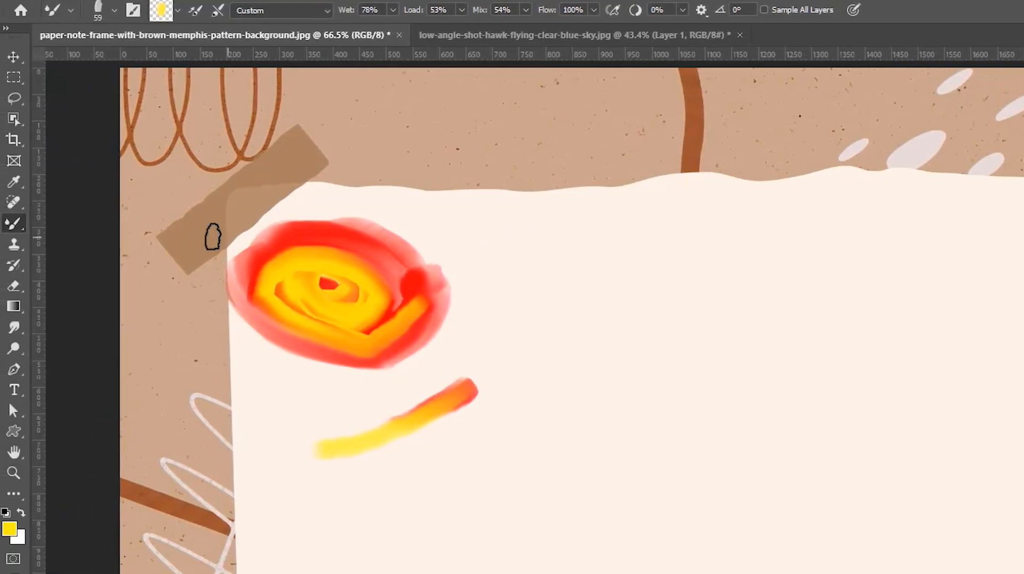
# Choose the Color Replacement tool at 56 px and recolor the upper part of the red blob with yellow.
pyautogui.click(13, 227)
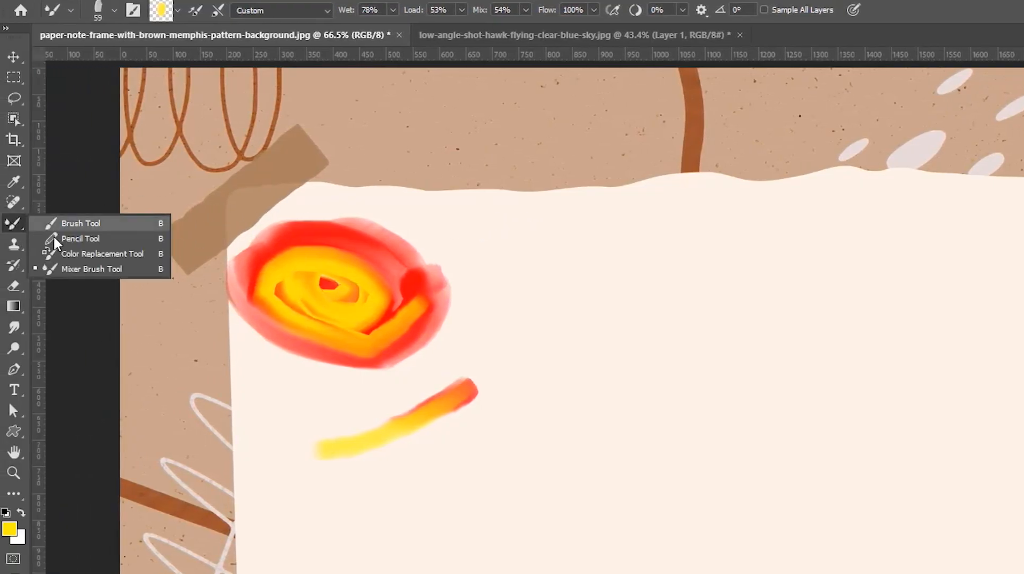
pyautogui.click(129, 258)
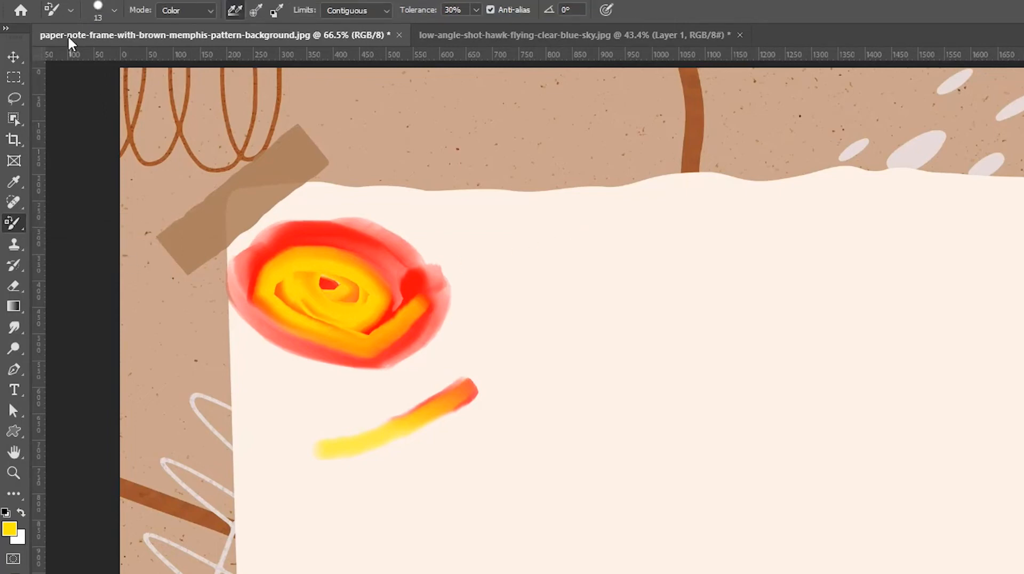
pyautogui.click(114, 10)
pyautogui.click(65, 52)
pyautogui.moveTo(65, 61); pyautogui.dragTo(69, 58)
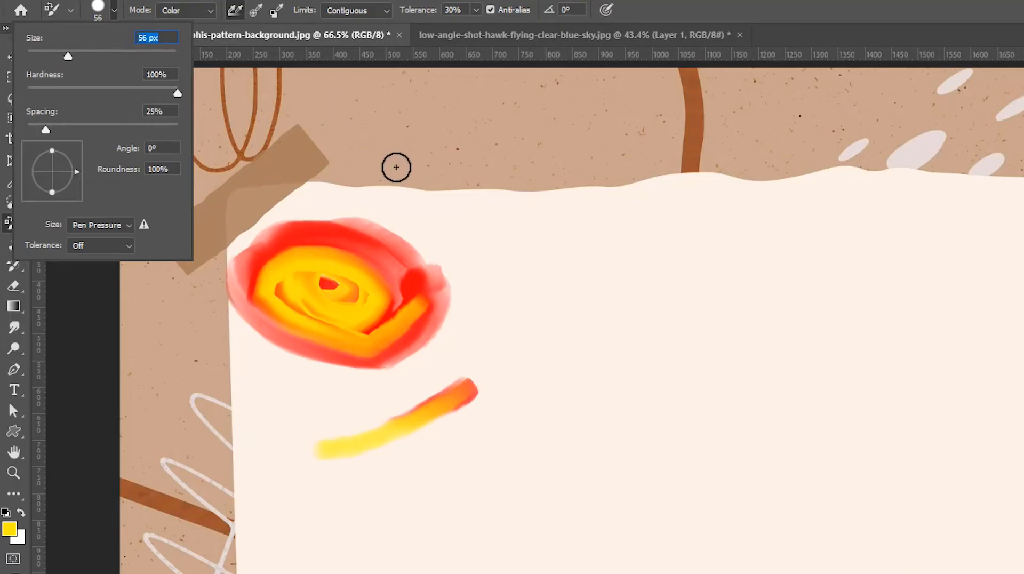
pyautogui.click(398, 168)
pyautogui.moveTo(413, 219)
pyautogui.mouseDown()
pyautogui.moveTo(343, 262)
pyautogui.moveTo(299, 308)
pyautogui.moveTo(373, 237)
pyautogui.moveTo(388, 246)
pyautogui.moveTo(371, 262)
pyautogui.moveTo(358, 249)
pyautogui.moveTo(366, 258)
pyautogui.moveTo(399, 261)
pyautogui.moveTo(360, 235)
pyautogui.moveTo(317, 232)
pyautogui.moveTo(360, 248)
pyautogui.moveTo(332, 233)
pyautogui.moveTo(363, 235)
pyautogui.moveTo(301, 247)
pyautogui.moveTo(355, 227)
pyautogui.moveTo(422, 283)
pyautogui.moveTo(414, 260)
pyautogui.moveTo(382, 240)
pyautogui.moveTo(395, 261)
pyautogui.moveTo(382, 257)
pyautogui.moveTo(415, 273)
pyautogui.moveTo(370, 242)
pyautogui.mouseUp()
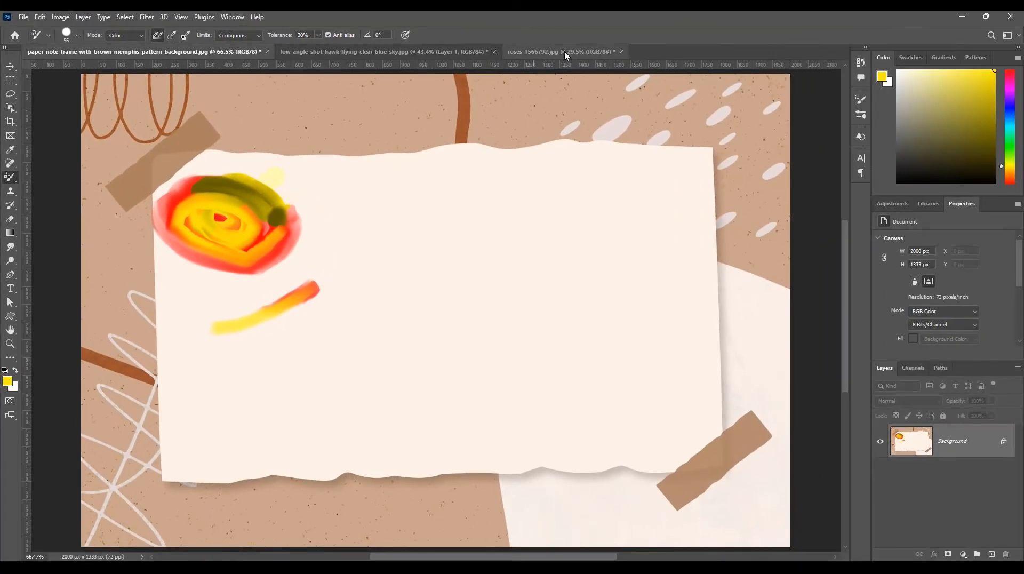
# In roses-1566792.jpg, set the foreground color to black (000000) and recolor the cream-edged rose beside the largest, right-hand rose.
pyautogui.click(691, 42)
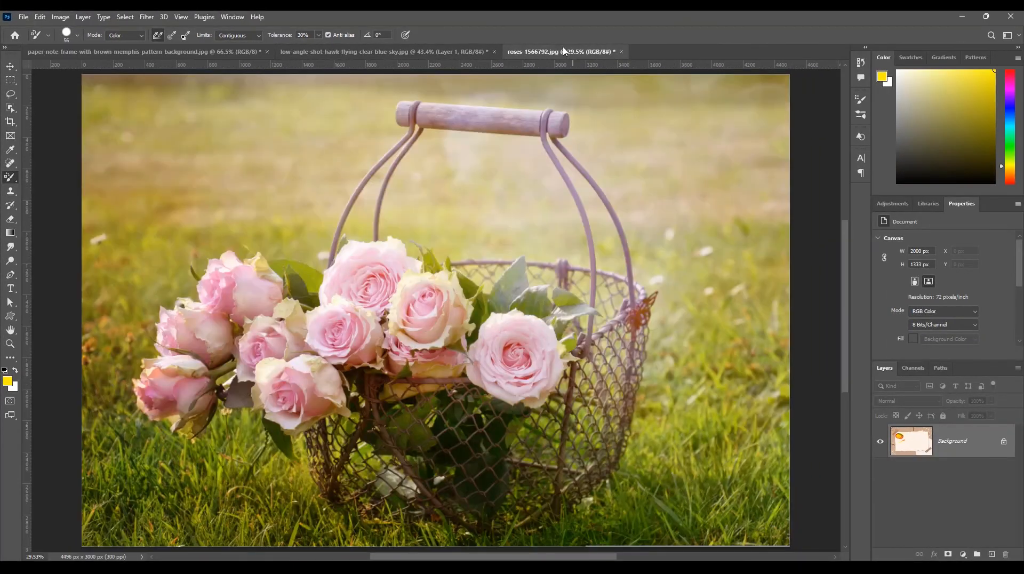
pyautogui.click(7, 381)
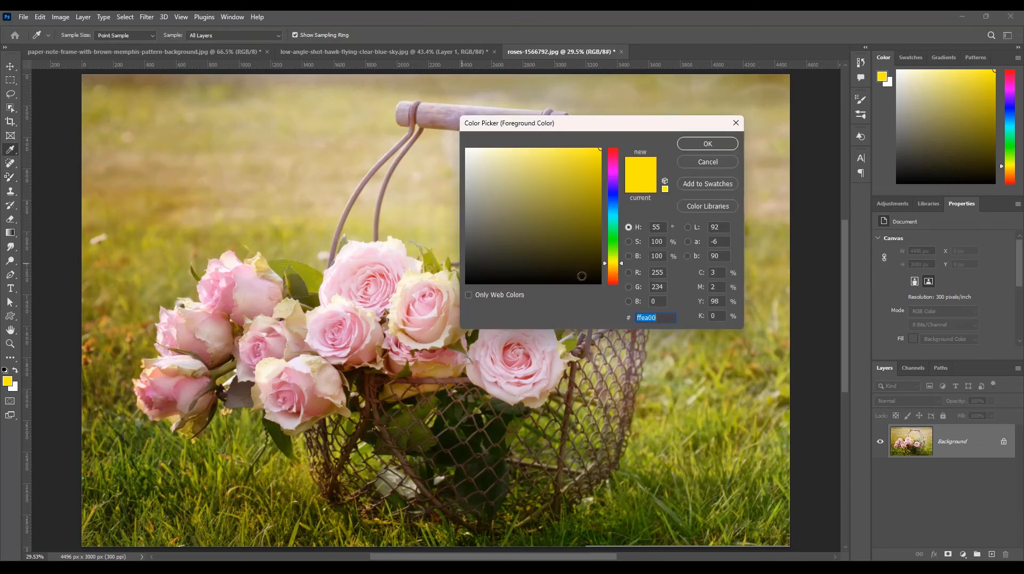
pyautogui.click(600, 285)
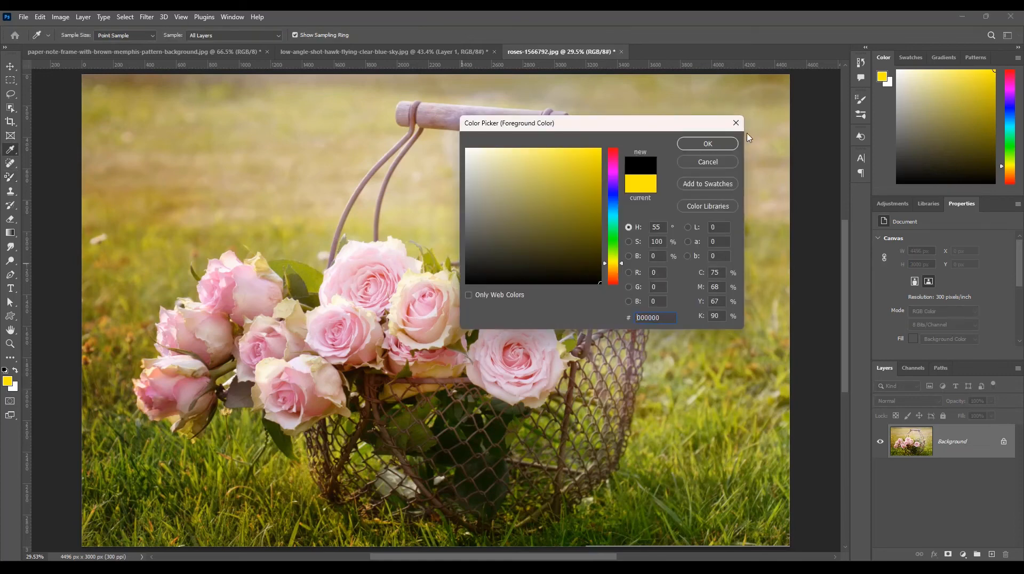
pyautogui.click(707, 144)
pyautogui.press('b')
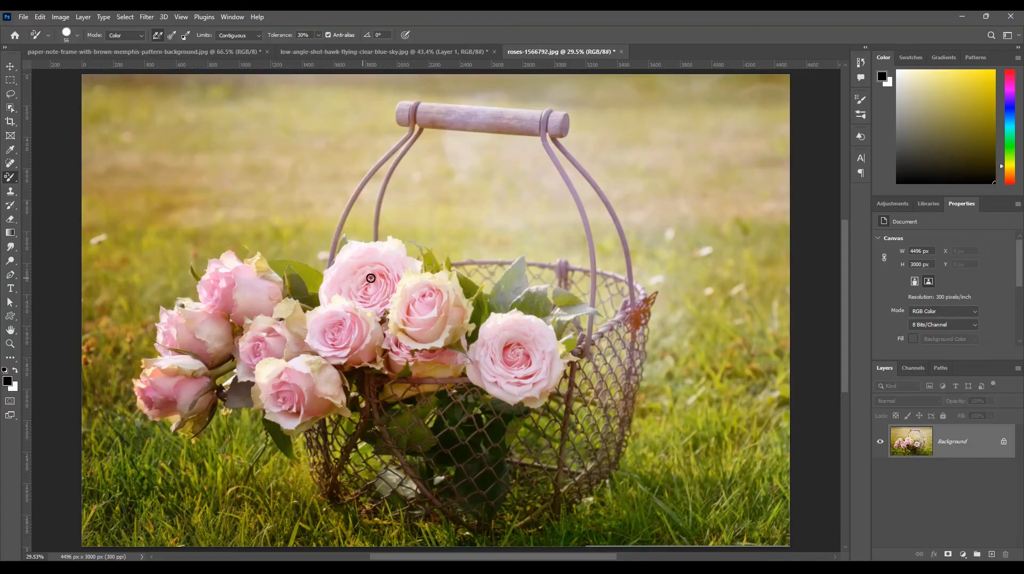
pyautogui.moveTo(437, 318)
pyautogui.mouseDown()
pyautogui.moveTo(431, 291)
pyautogui.moveTo(439, 298)
pyautogui.moveTo(419, 294)
pyautogui.moveTo(402, 310)
pyautogui.moveTo(443, 305)
pyautogui.moveTo(437, 291)
pyautogui.moveTo(446, 287)
pyautogui.moveTo(451, 317)
pyautogui.mouseUp()
# Set the foreground color to blue (001eff) and recolor the right-hand rose in the basket.
pyautogui.click(7, 381)
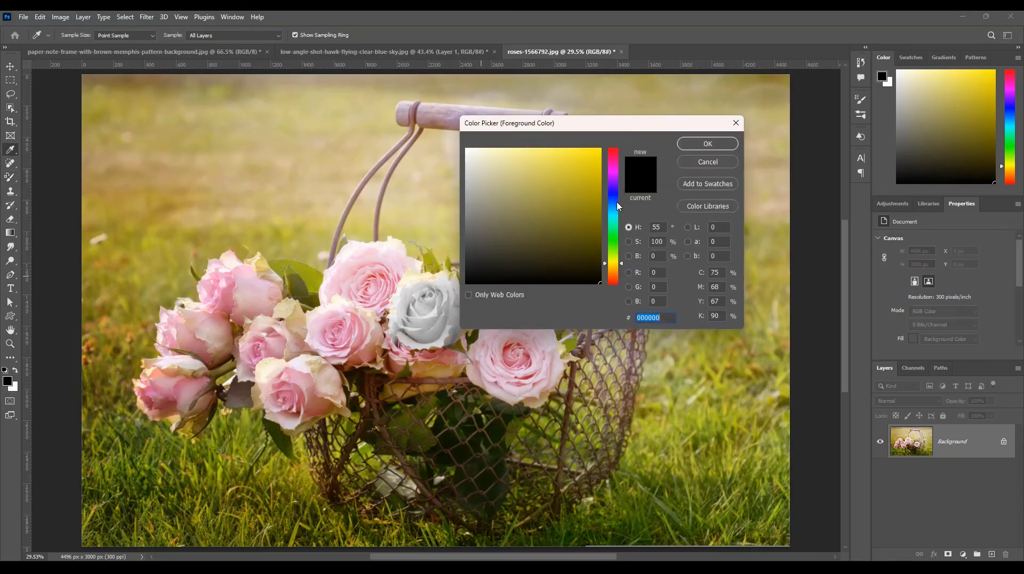
pyautogui.click(611, 195)
pyautogui.moveTo(594, 157); pyautogui.dragTo(601, 149)
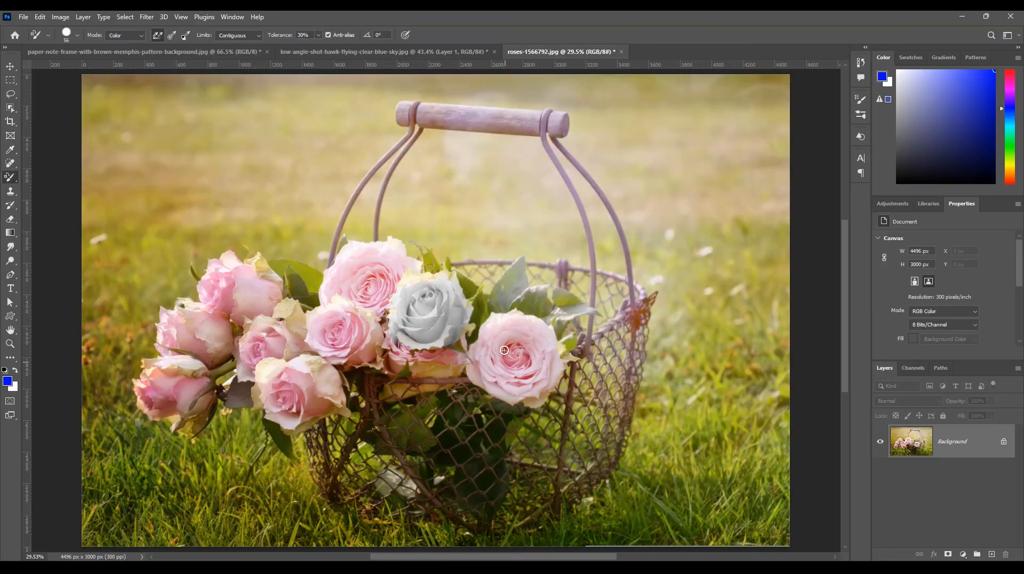
pyautogui.moveTo(488, 357)
pyautogui.mouseDown()
pyautogui.moveTo(524, 350)
pyautogui.moveTo(517, 340)
pyautogui.moveTo(504, 351)
pyautogui.moveTo(499, 329)
pyautogui.moveTo(544, 329)
pyautogui.moveTo(551, 376)
pyautogui.moveTo(535, 402)
pyautogui.moveTo(508, 397)
pyautogui.moveTo(502, 384)
pyautogui.moveTo(521, 383)
pyautogui.moveTo(479, 356)
pyautogui.moveTo(483, 378)
pyautogui.moveTo(473, 370)
pyautogui.moveTo(502, 329)
pyautogui.moveTo(495, 322)
pyautogui.moveTo(538, 332)
pyautogui.moveTo(555, 367)
pyautogui.moveTo(513, 384)
pyautogui.moveTo(520, 355)
pyautogui.moveTo(538, 363)
pyautogui.moveTo(488, 358)
pyautogui.moveTo(488, 374)
pyautogui.moveTo(474, 350)
pyautogui.moveTo(515, 316)
pyautogui.moveTo(491, 378)
pyautogui.moveTo(521, 387)
pyautogui.moveTo(544, 356)
pyautogui.moveTo(520, 357)
pyautogui.moveTo(488, 383)
pyautogui.moveTo(497, 392)
pyautogui.moveTo(553, 386)
pyautogui.moveTo(559, 346)
pyautogui.mouseUp()
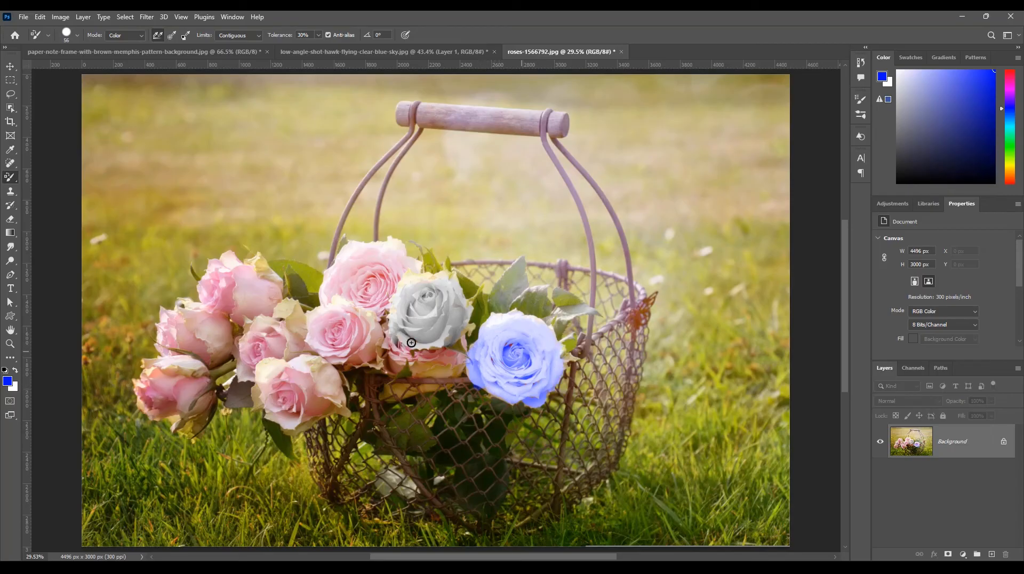
# Set the foreground color to yellow and recolor the topmost pink rose.
pyautogui.click(7, 381)
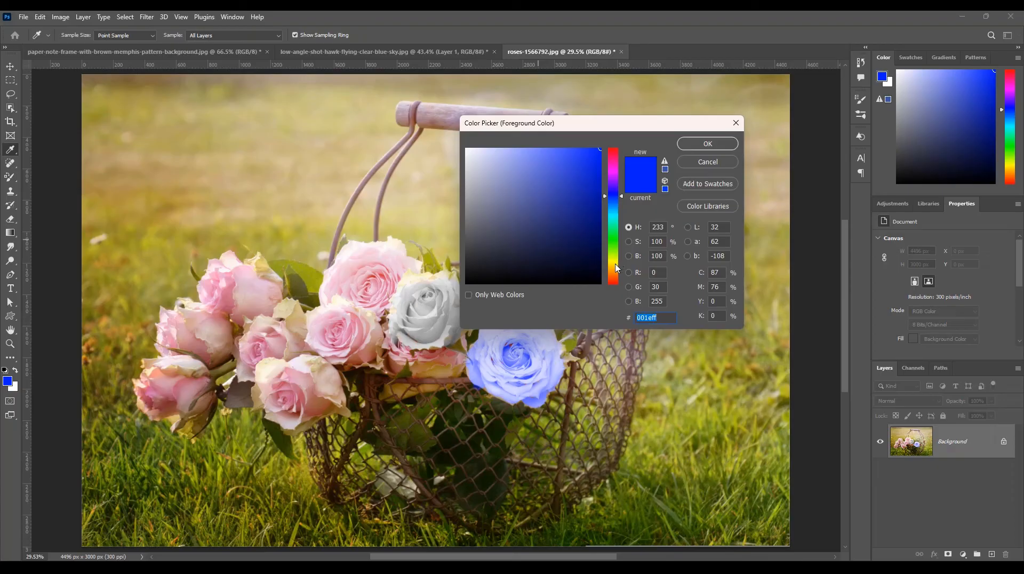
pyautogui.click(615, 263)
pyautogui.click(701, 144)
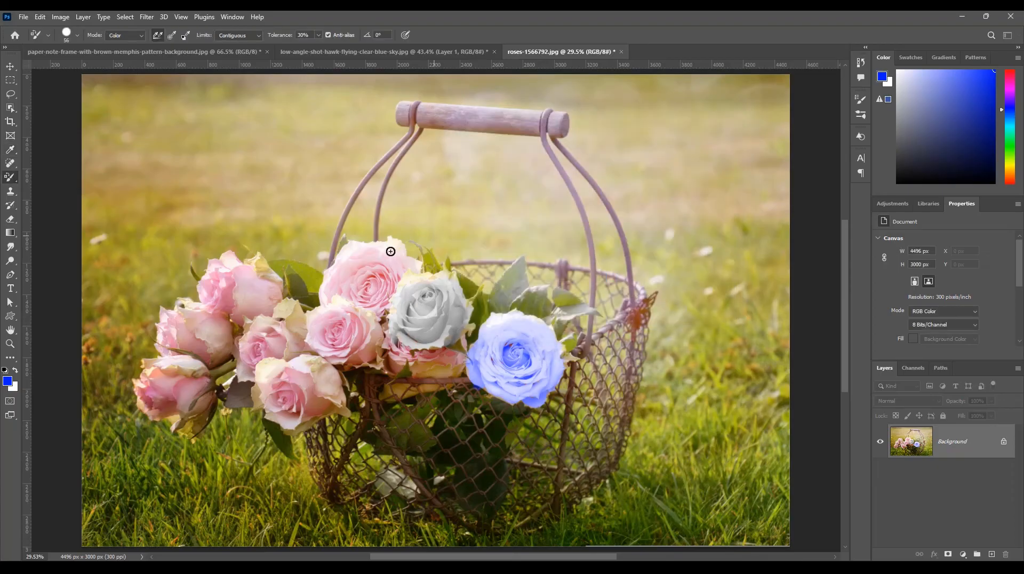
pyautogui.moveTo(357, 269)
pyautogui.mouseDown()
pyautogui.moveTo(378, 297)
pyautogui.moveTo(333, 296)
pyautogui.moveTo(373, 251)
pyautogui.moveTo(389, 267)
pyautogui.moveTo(374, 299)
pyautogui.moveTo(394, 284)
pyautogui.moveTo(403, 264)
pyautogui.moveTo(394, 250)
pyautogui.moveTo(382, 256)
pyautogui.moveTo(394, 243)
pyautogui.moveTo(351, 252)
pyautogui.moveTo(322, 282)
pyautogui.moveTo(331, 297)
pyautogui.moveTo(361, 275)
pyautogui.moveTo(414, 268)
pyautogui.moveTo(398, 249)
pyautogui.moveTo(335, 254)
pyautogui.moveTo(374, 281)
pyautogui.mouseUp()
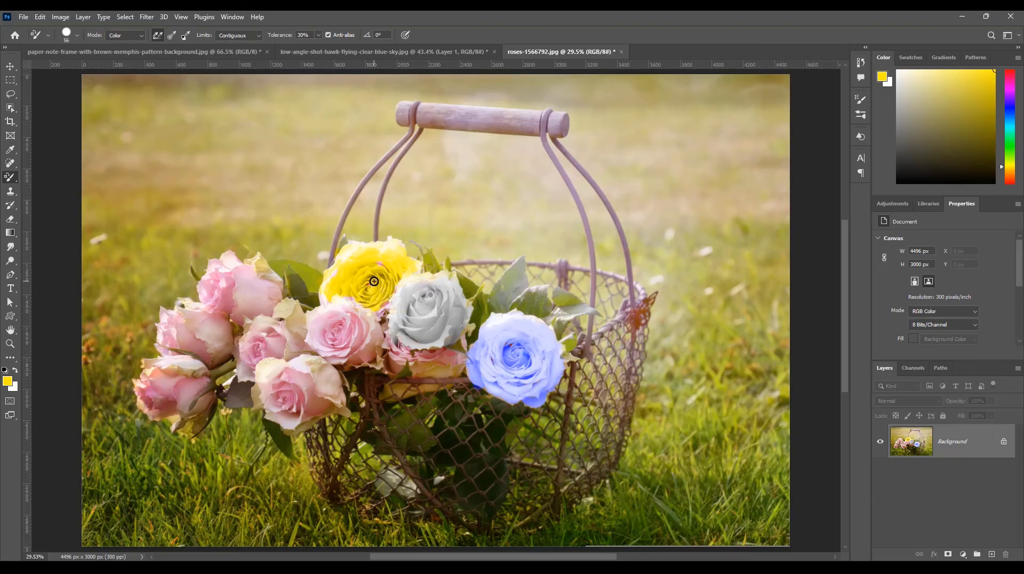
# With the Pencil tool in the paper note document, draw a thin yellow line and a thin black line below it on the paper.
pyautogui.rightClick(8, 181)
pyautogui.click(48, 187)
pyautogui.click(195, 53)
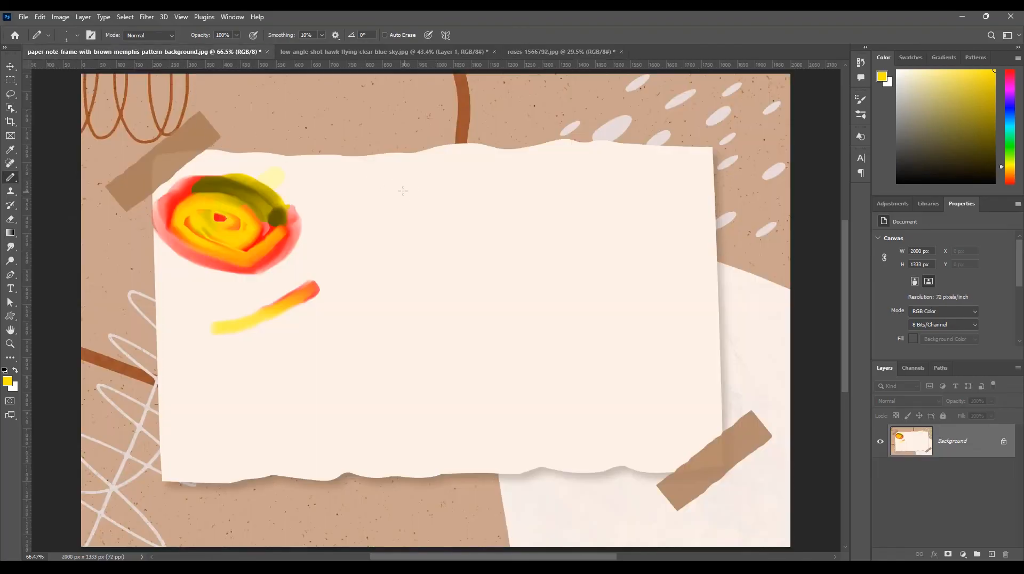
pyautogui.click(9, 381)
pyautogui.moveTo(571, 264); pyautogui.dragTo(591, 284)
pyautogui.click(714, 143)
pyautogui.moveTo(400, 213); pyautogui.dragTo(499, 199)
# Set the pencil size to 59 px and draw a thick black curved stroke just below the thin black line.
pyautogui.click(78, 37)
pyautogui.click(80, 69)
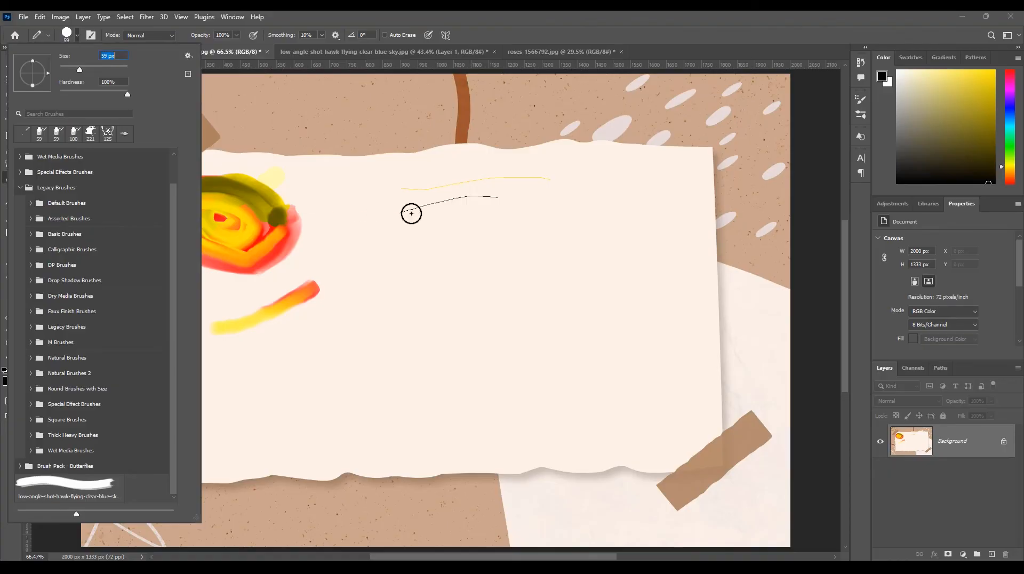
pyautogui.moveTo(422, 225); pyautogui.dragTo(502, 208)
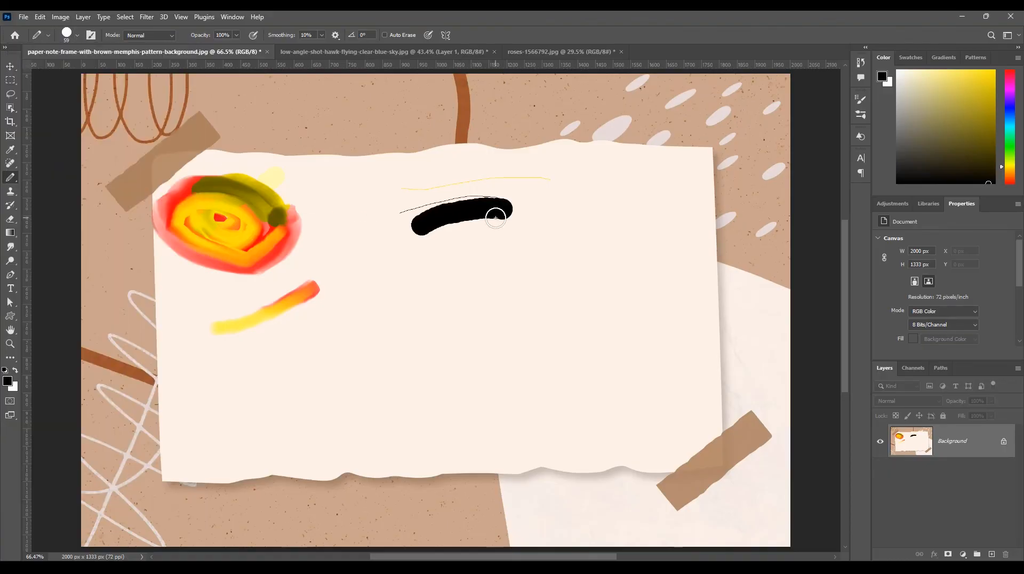
# Show the tools available in the brush tool group.
pyautogui.rightClick(10, 177)
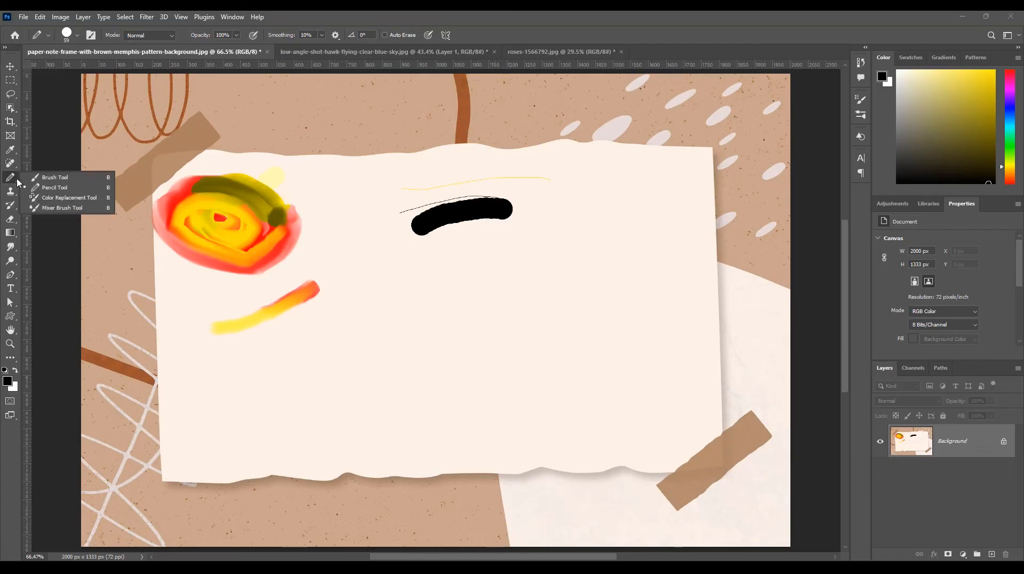